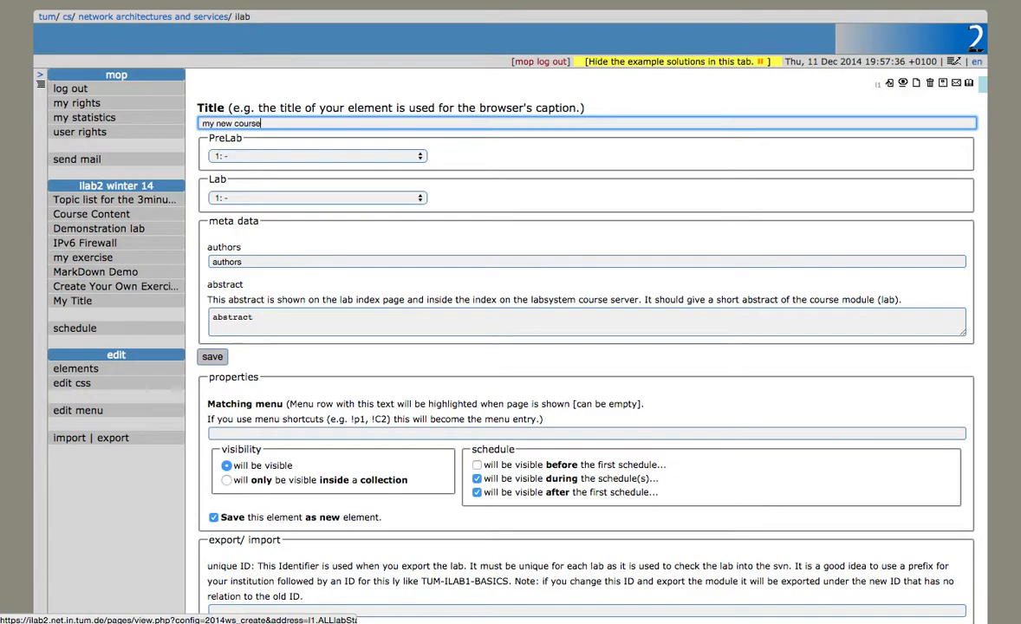
Step: Fill in the author's name in the new course's metadata, using the suggested full name
type("marc")
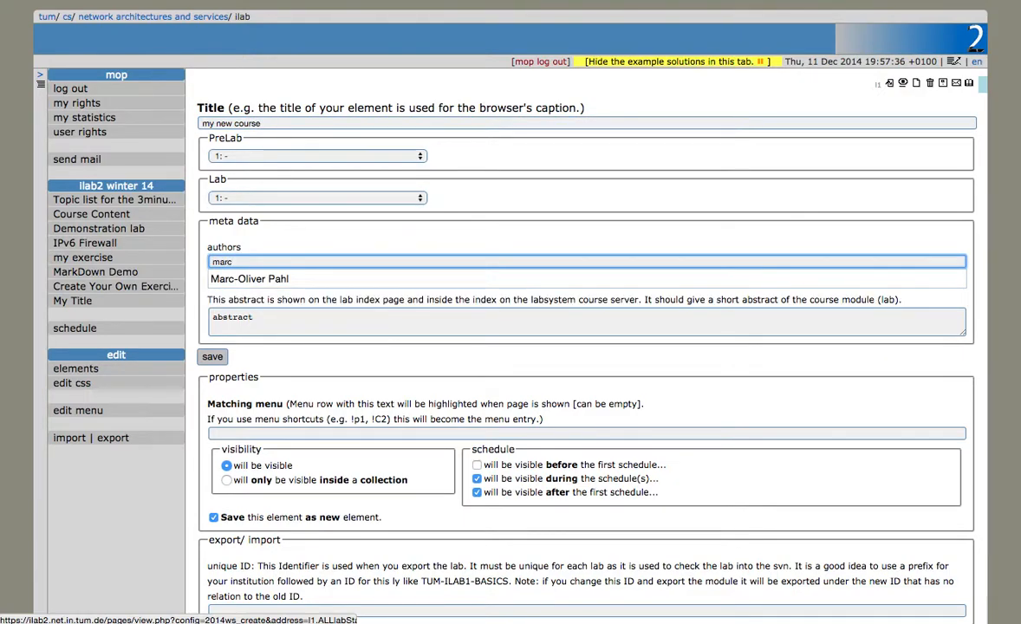
key("Down")
key("Return")
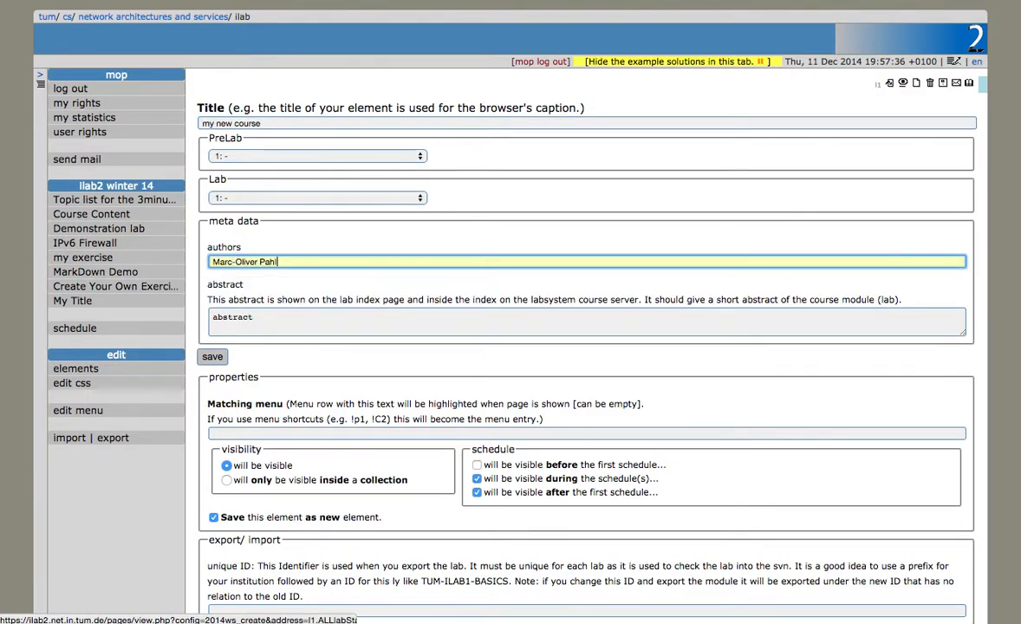
Step: Set both the PreLab and the Lab of the course to "0: Create a new element of this type..."
left_click(303, 157)
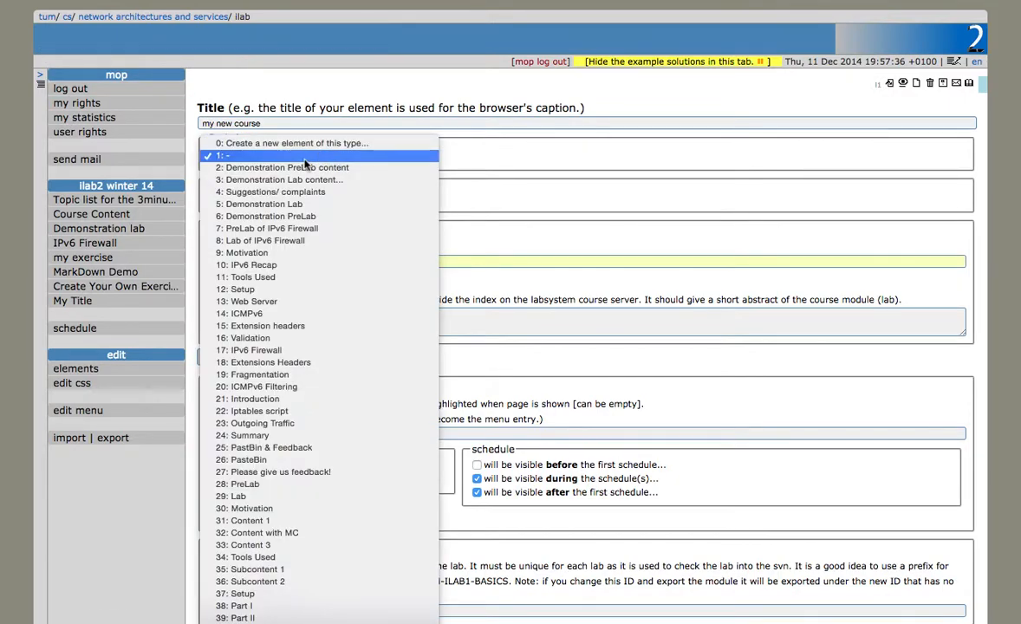
left_click(312, 141)
left_click(316, 196)
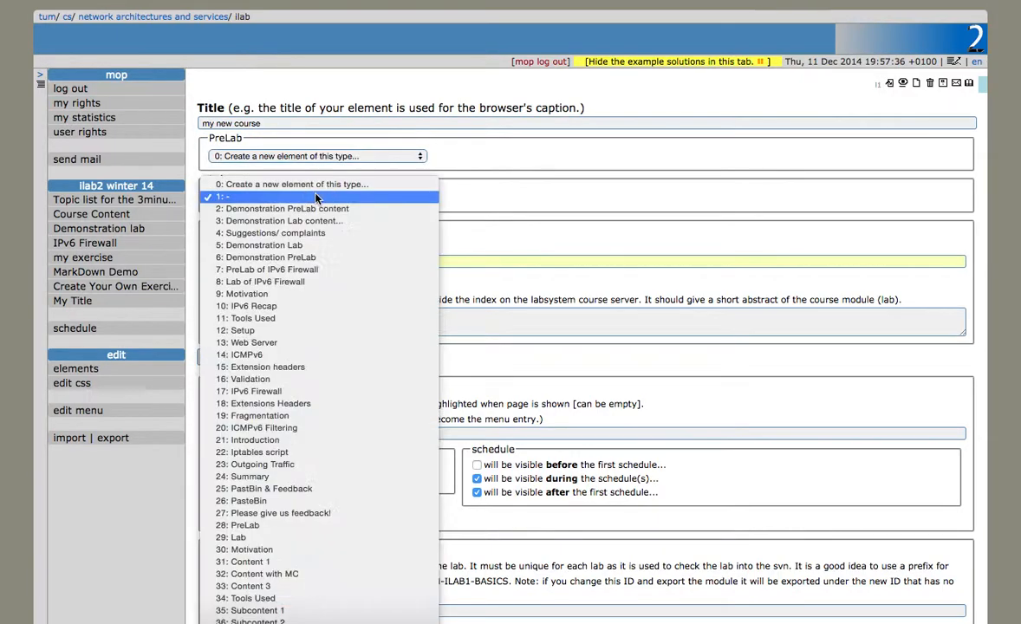
left_click(307, 185)
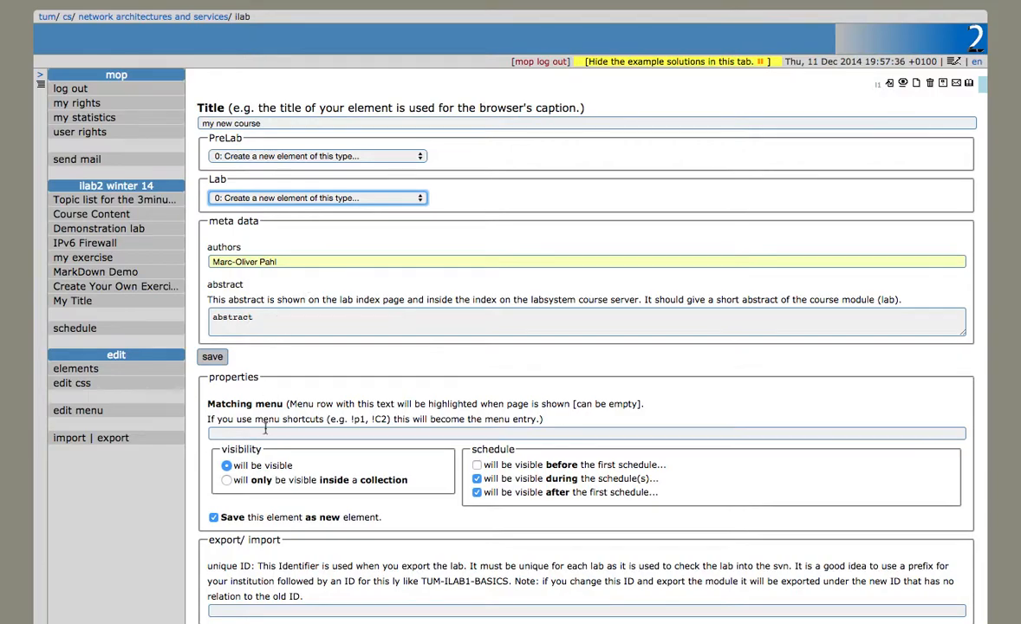
Step: Set the course's unique export ID to ilab2_myNewCourse and save the course as a new element
scroll(261, 428, "down", 5)
left_click(234, 302)
scroll(242, 322, "up", 2)
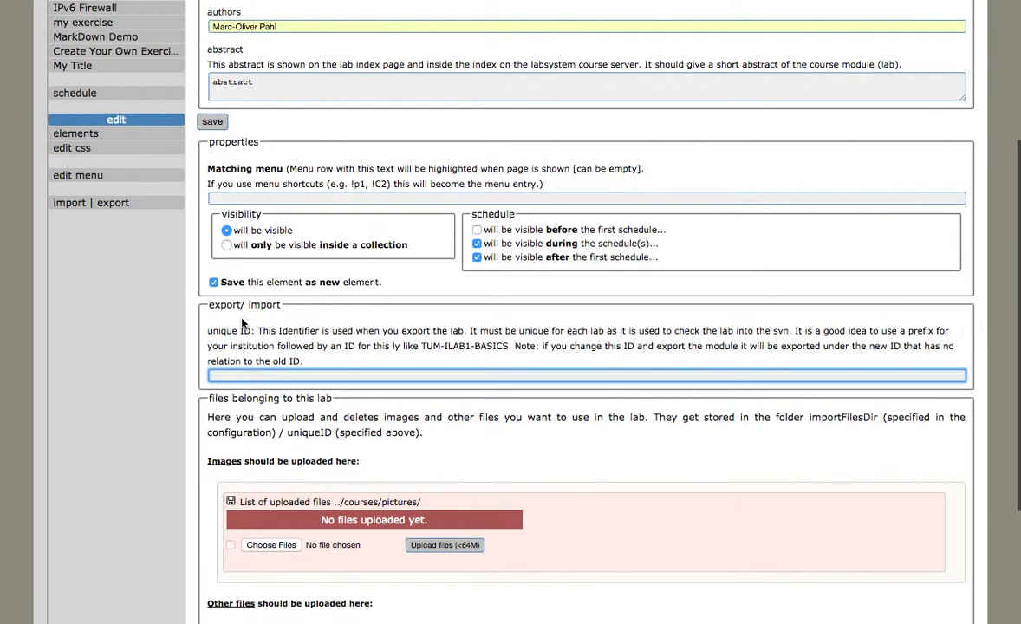
type("ila")
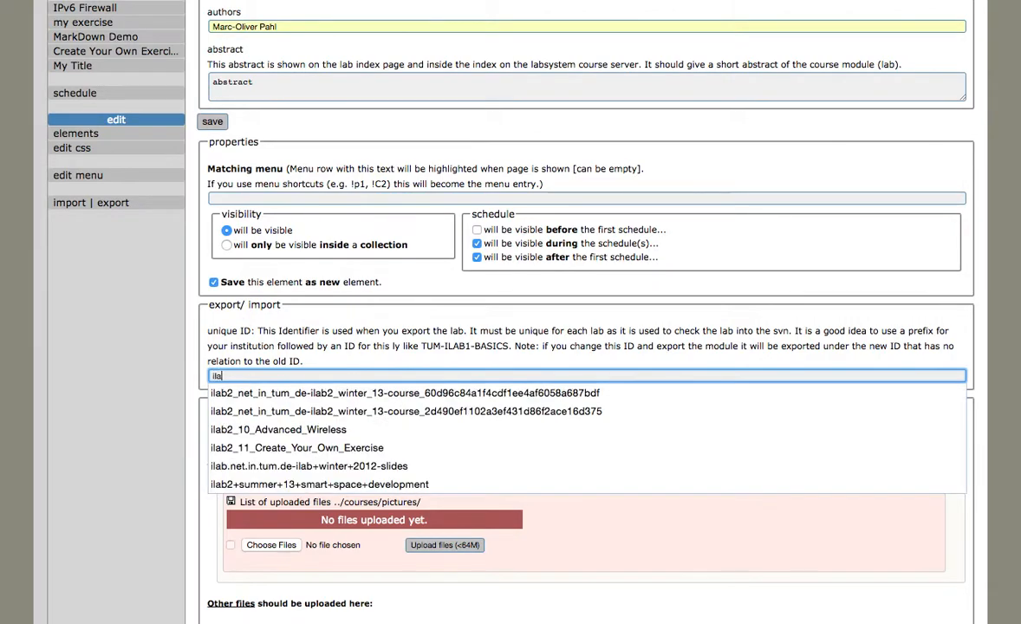
type("b2_my")
key("Escape")
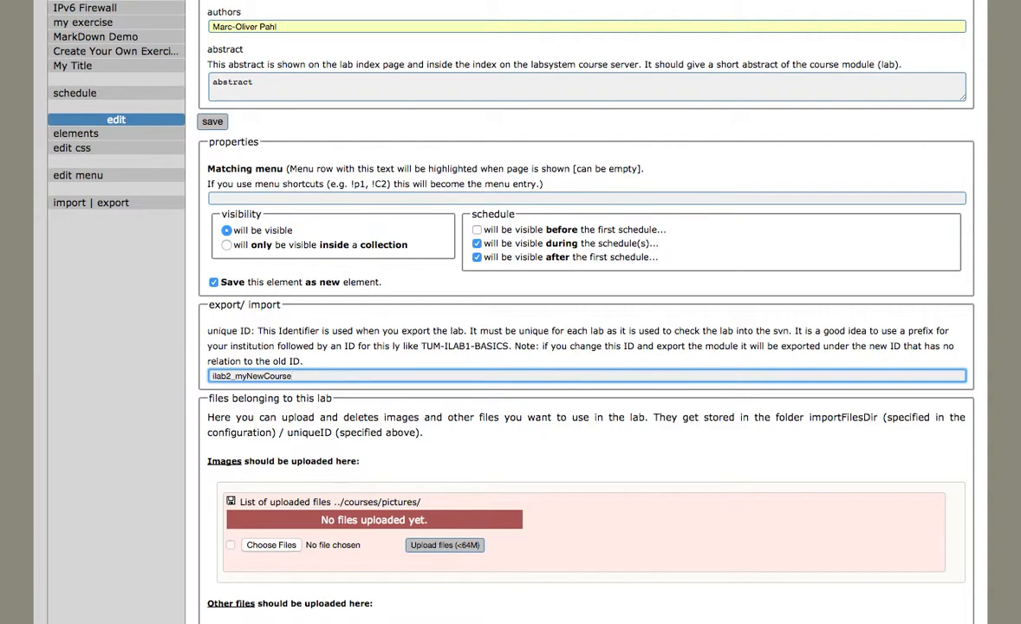
key("Return")
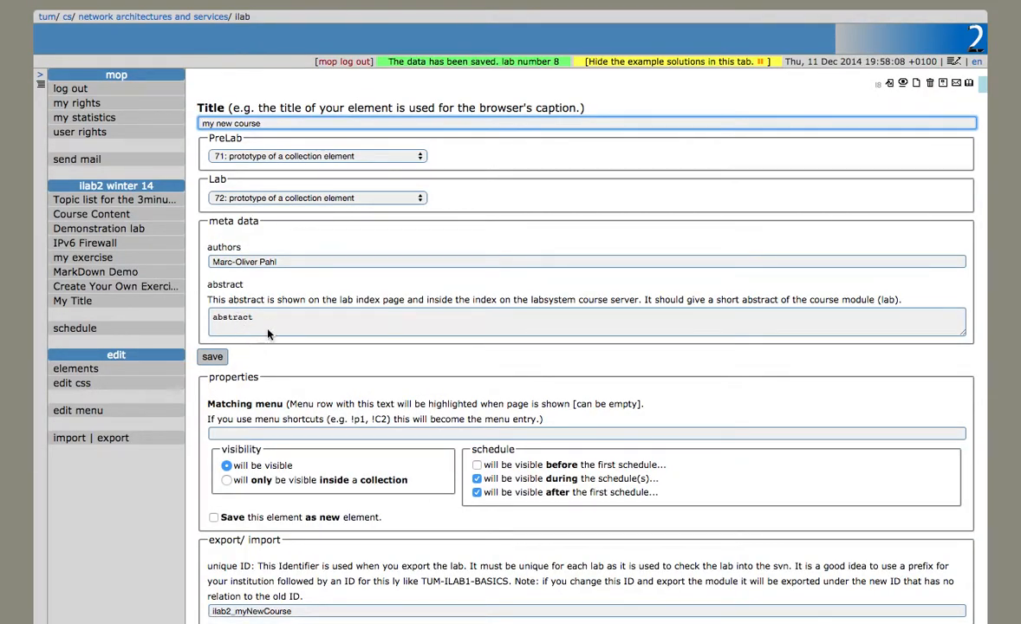
Step: Create a schedule for "my new course" by saving the "My Title" schedule as a new element assigned to that course
scroll(344, 339, "down", 5)
scroll(375, 375, "up", 5)
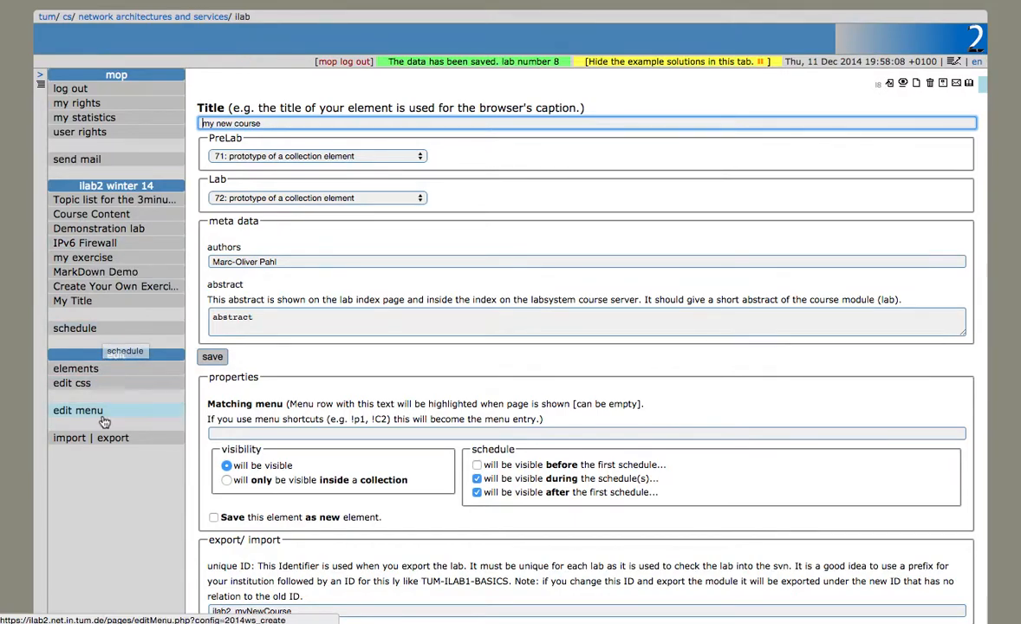
left_click(112, 327)
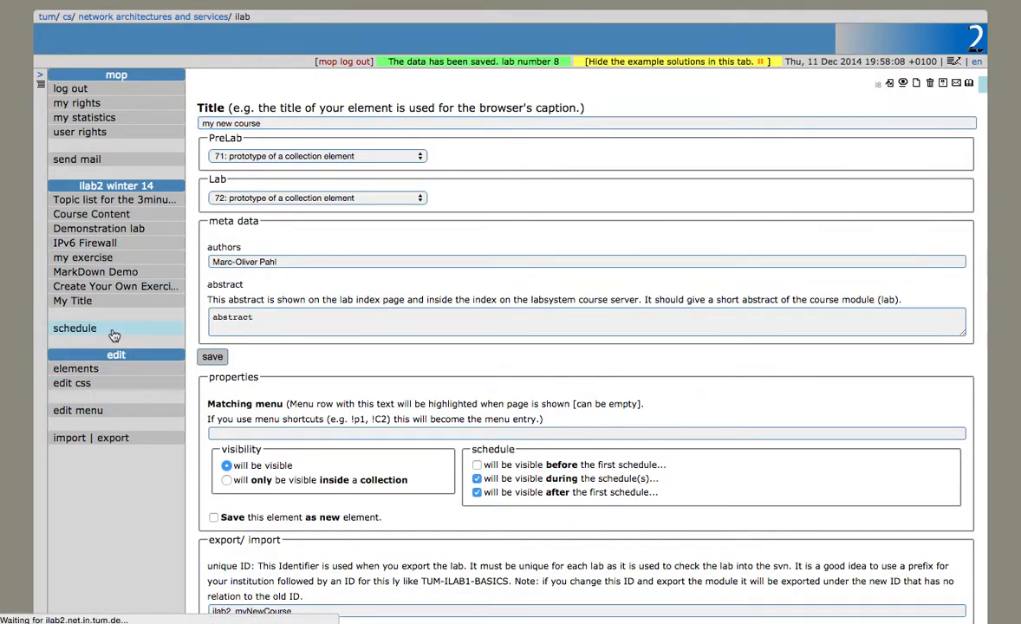
scroll(371, 421, "down", 5)
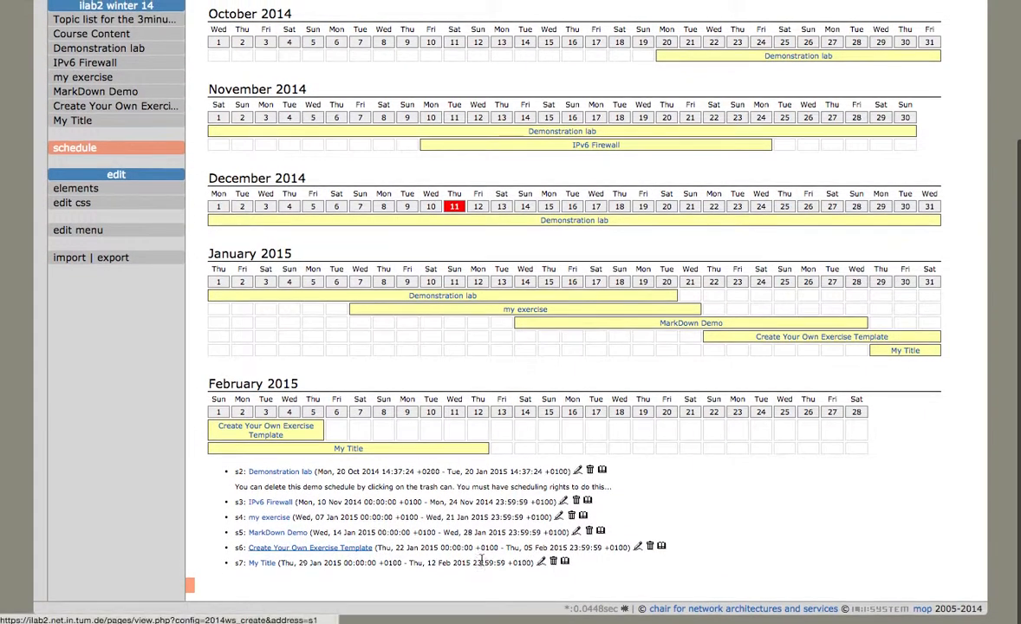
left_click(542, 563)
left_click(360, 119)
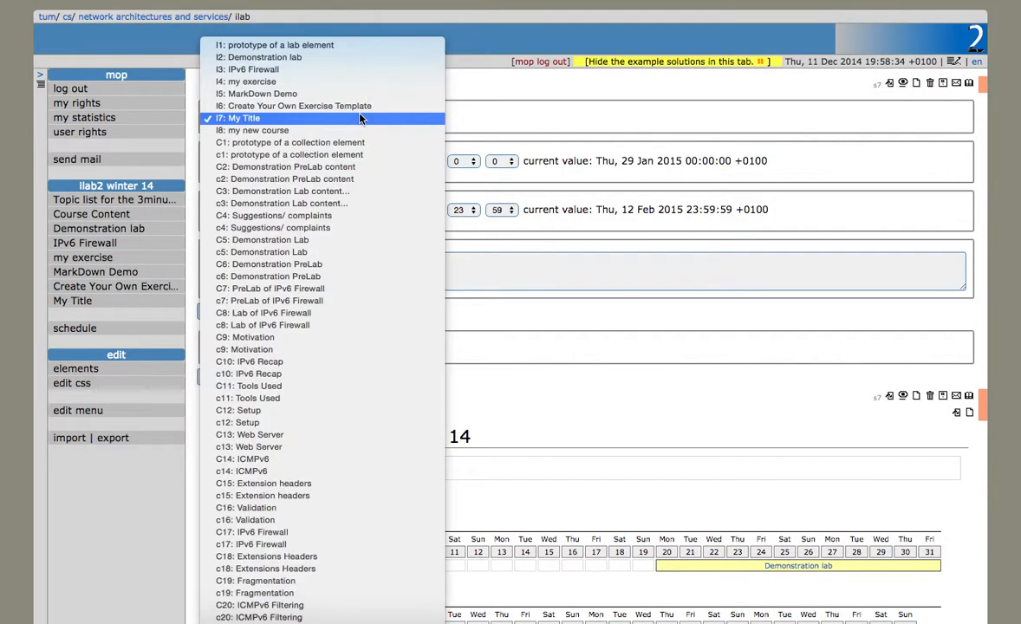
left_click(364, 130)
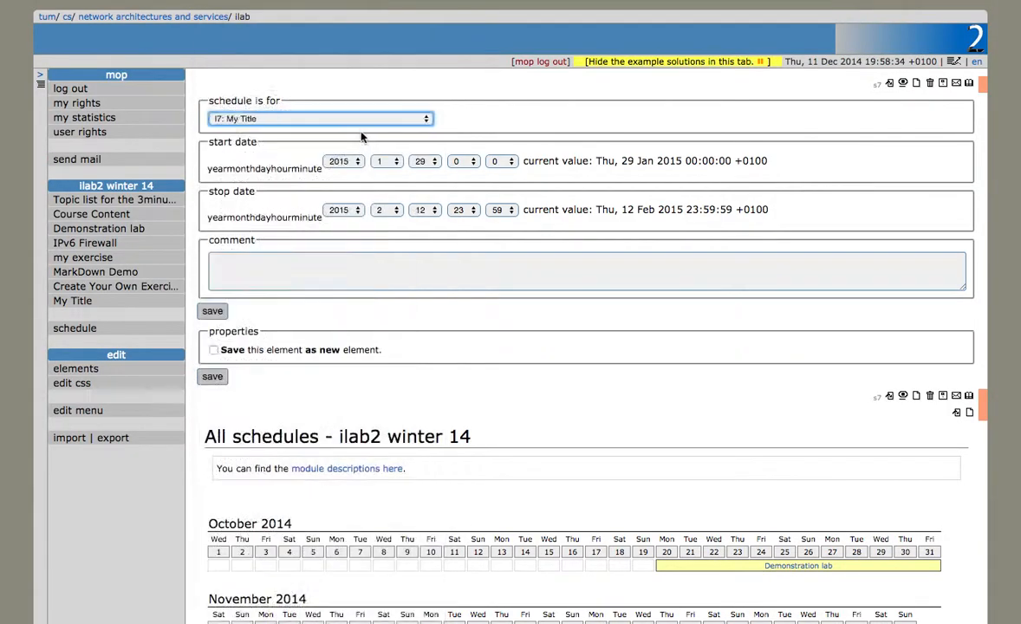
left_click(213, 350)
left_click(212, 311)
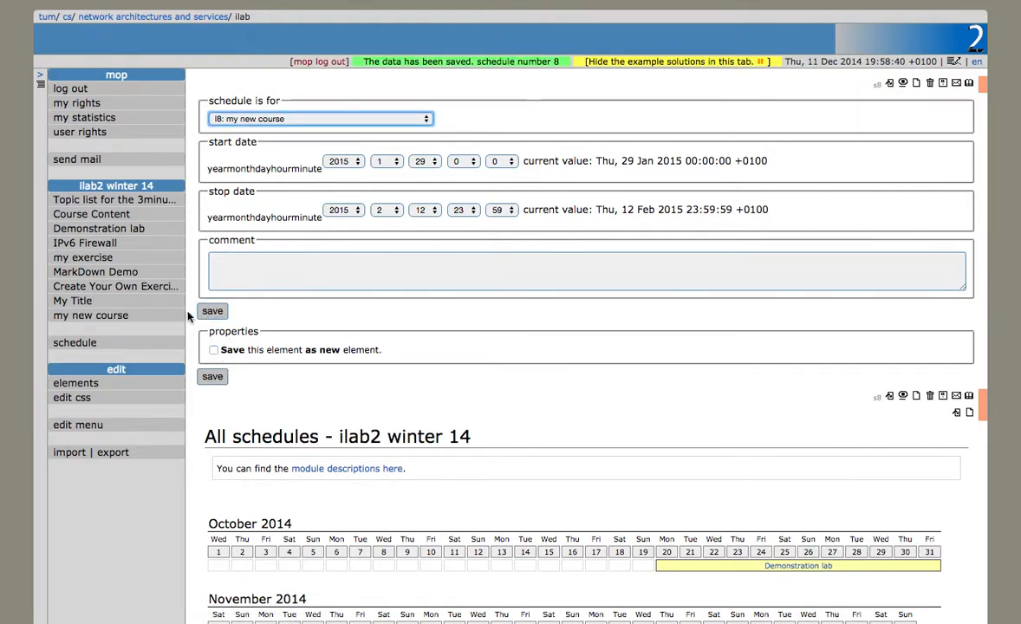
Step: Add a new page (p) and two new collections (C and c) to the first collection of "my new course"
left_click(76, 318)
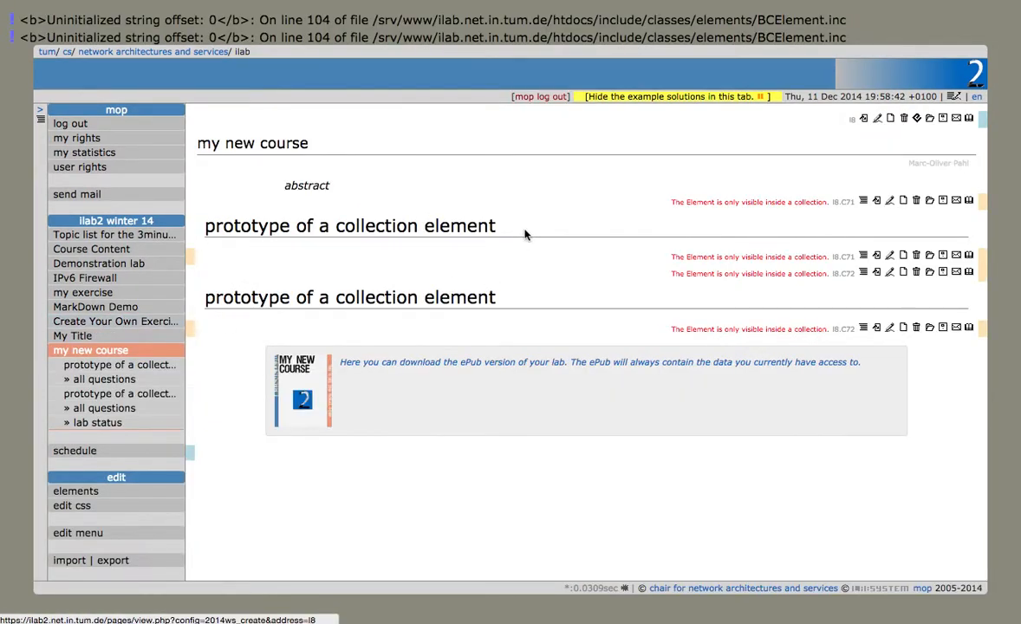
left_click(890, 201)
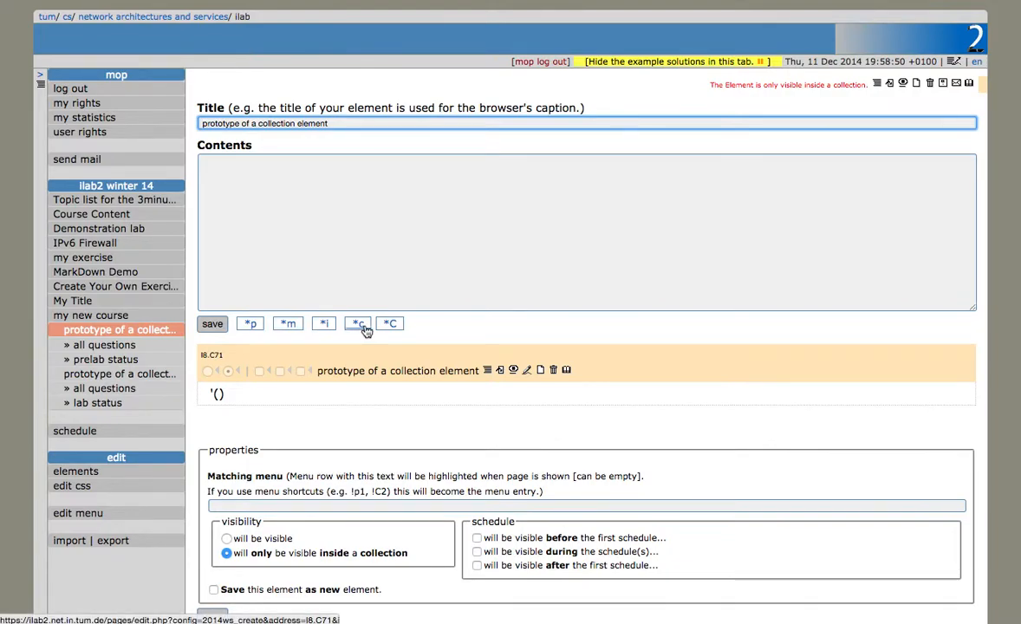
left_click(248, 330)
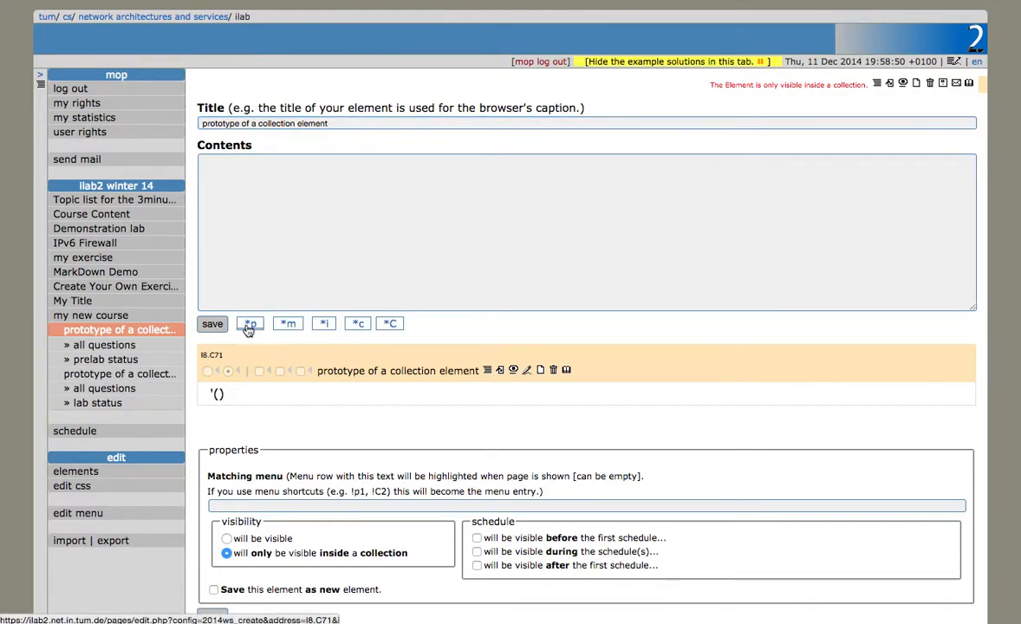
left_click(390, 328)
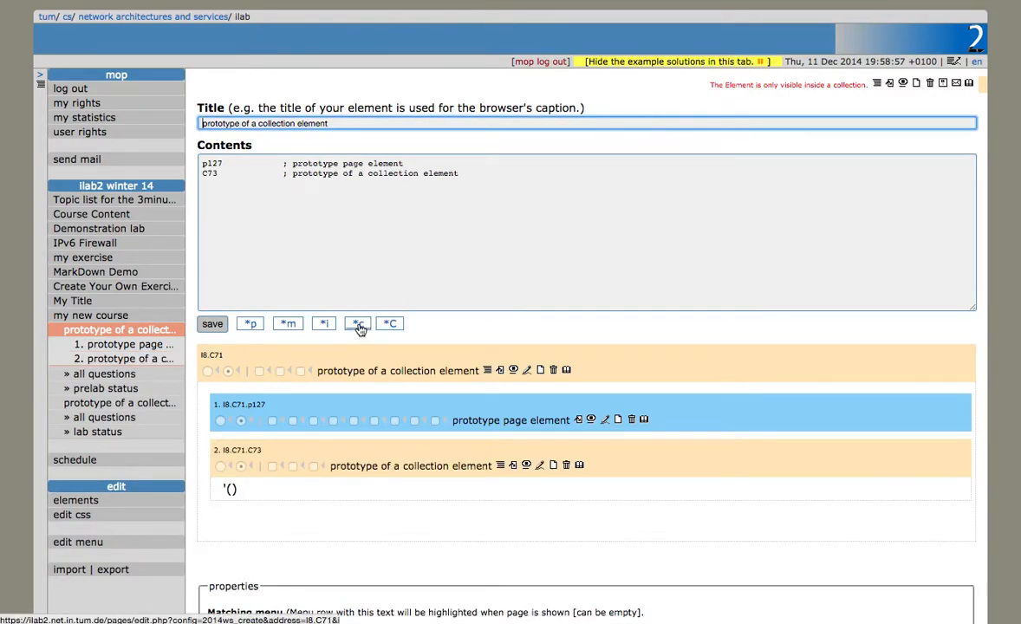
left_click(359, 326)
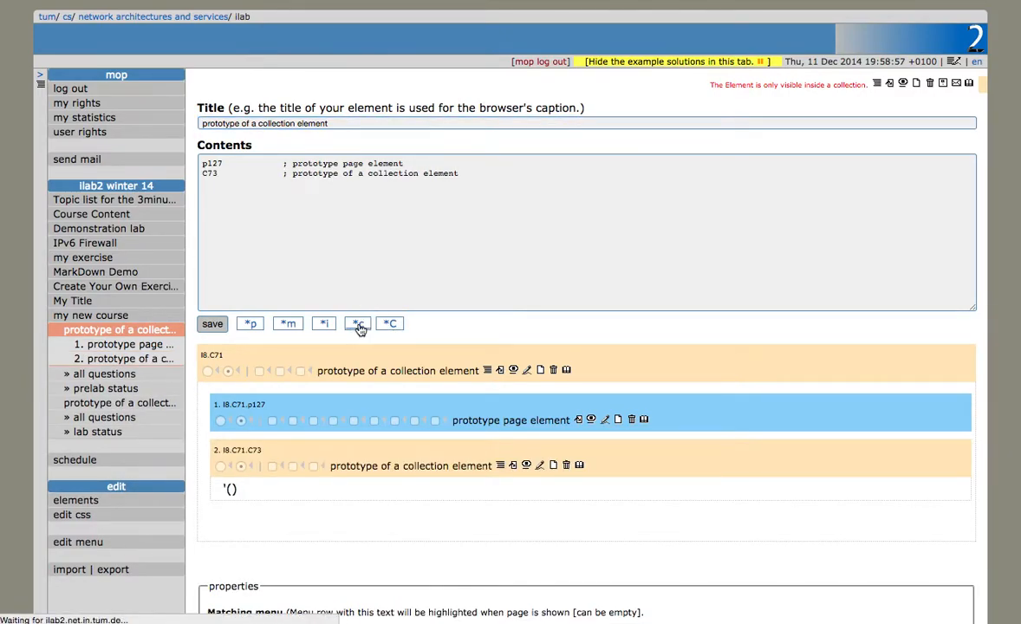
Step: Edit the collection's first page and set its title to "Welcome to our new lab"
left_click(139, 346)
left_click(902, 168)
left_click(233, 124)
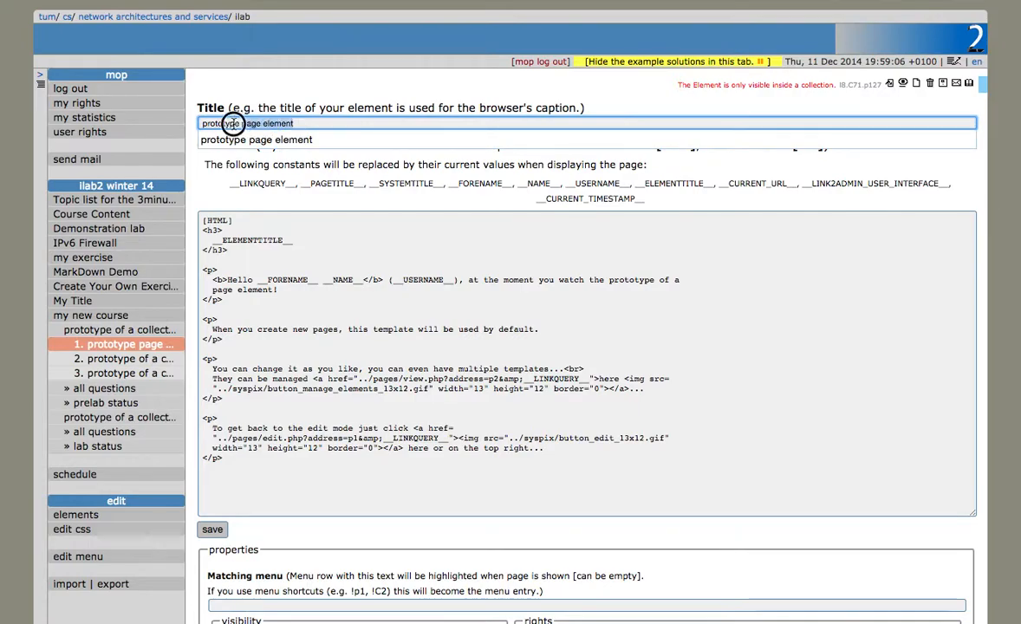
key("ctrl+a")
type("Welcome to our new lab")
key("Tab")
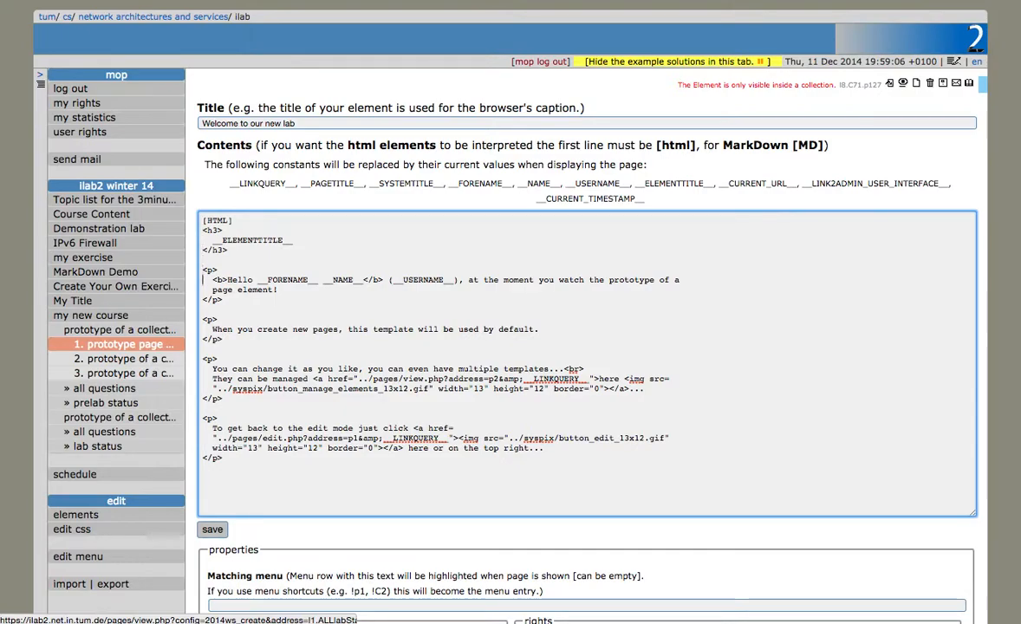
Step: Reduce the page's body text to "<b>Hello __FORENAME__ __NAME__</b>, good to see you here!", save the page and check its rendered greeting
key("ctrl+shift+End")
key("Delete")
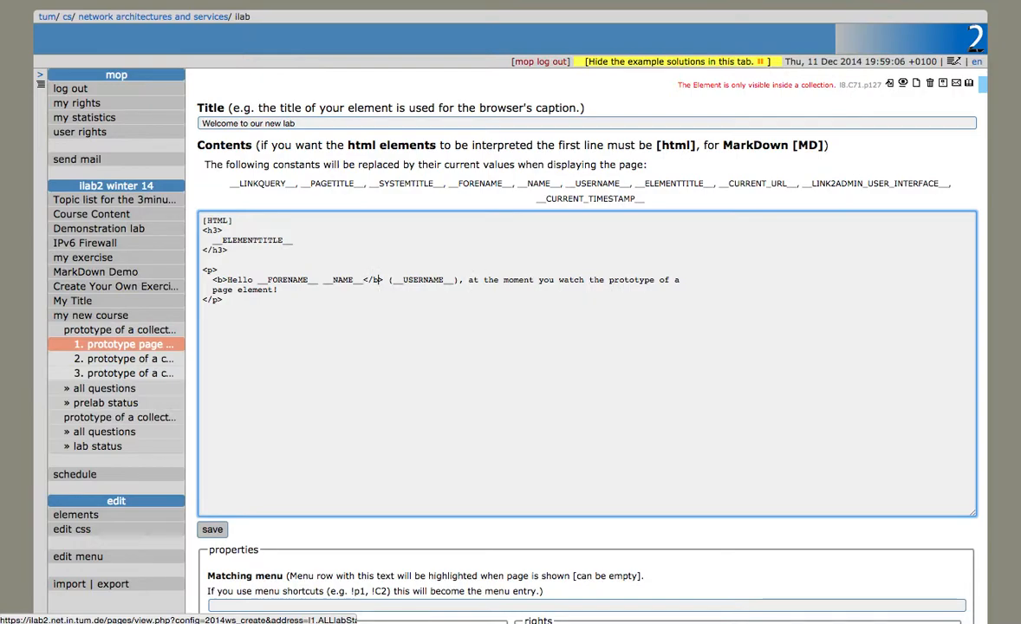
key("Right")
key("shift+Down")
key("Delete")
type(", g")
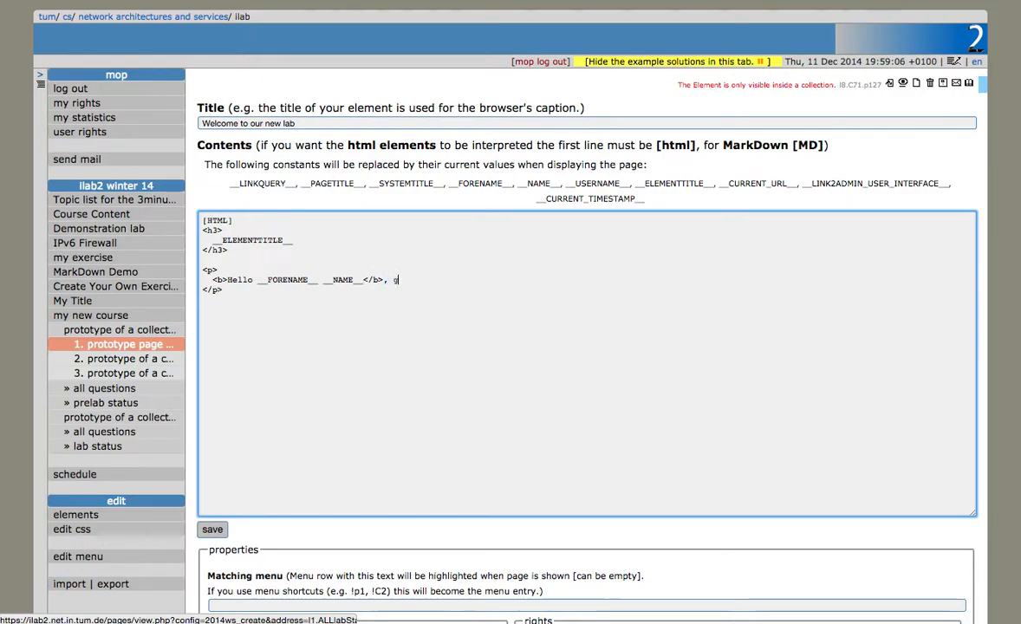
type("ood to see you here!")
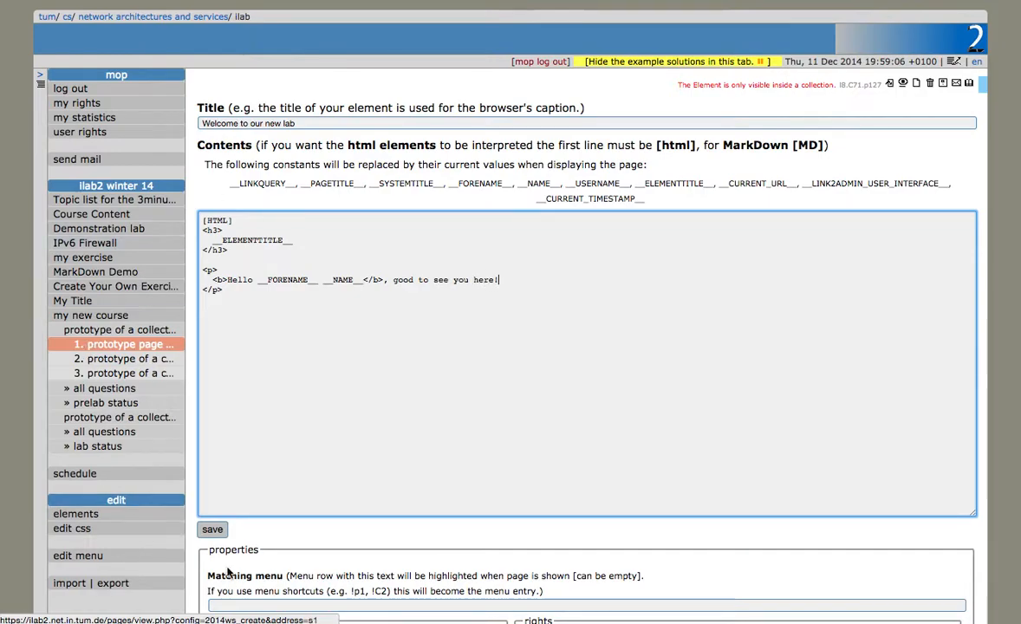
left_click(213, 530)
scroll(389, 395, "down", 8)
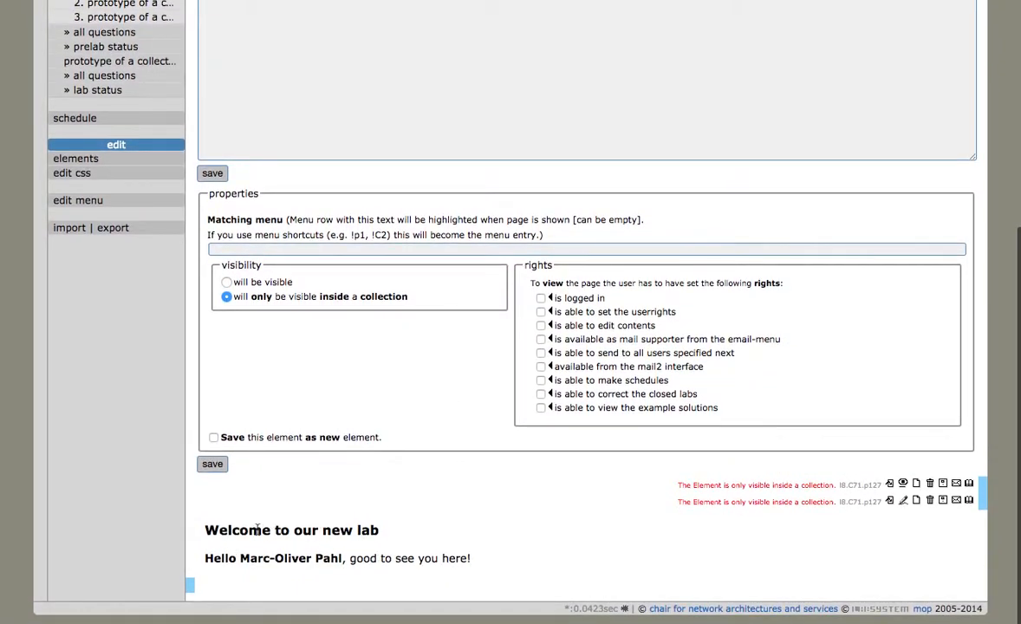
scroll(364, 551, "up", 8)
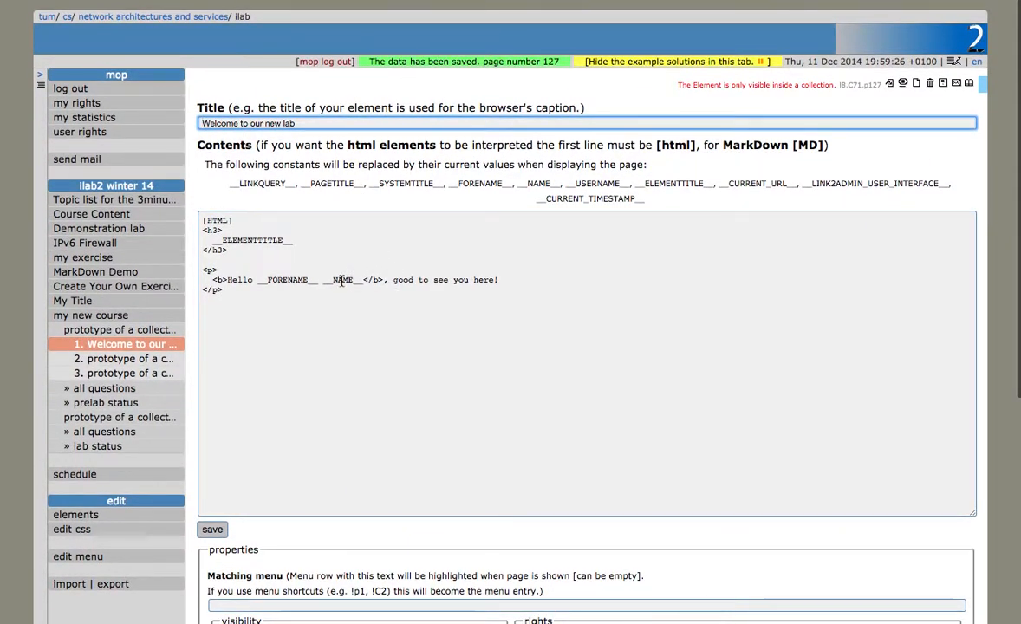
double_click(342, 280)
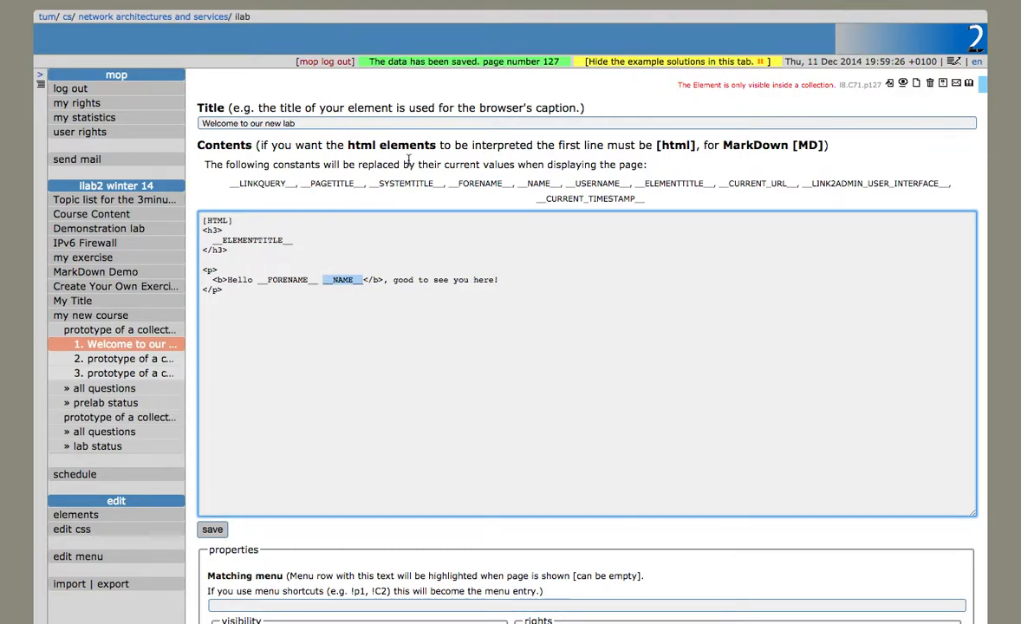
Step: Add a nested collection (c) to collection 2 and fill it with a page, a multiple-choice question and a second page
left_click(120, 359)
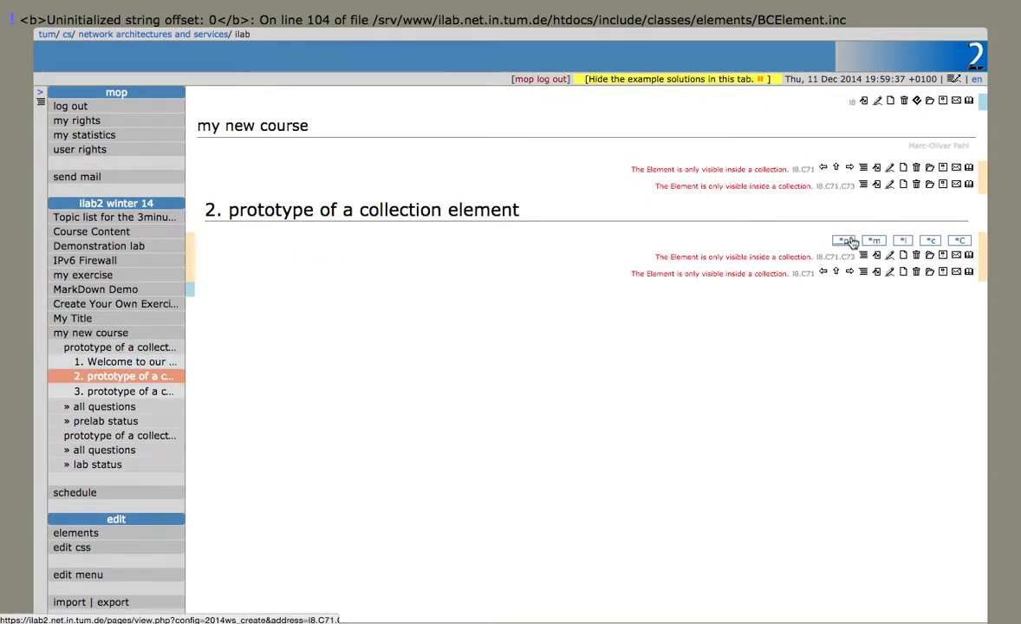
left_click(934, 242)
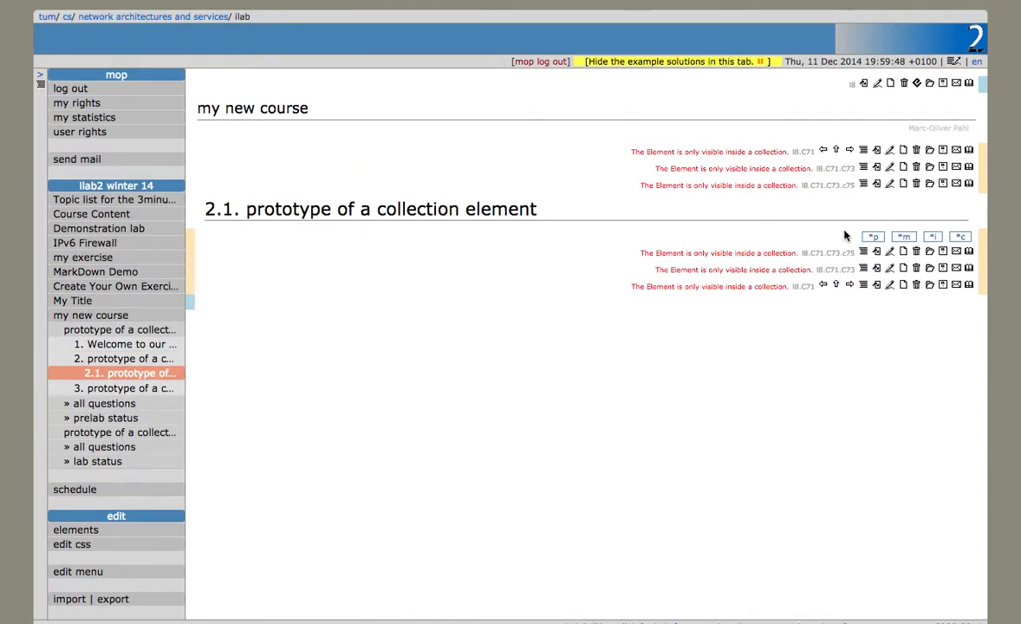
left_click(873, 236)
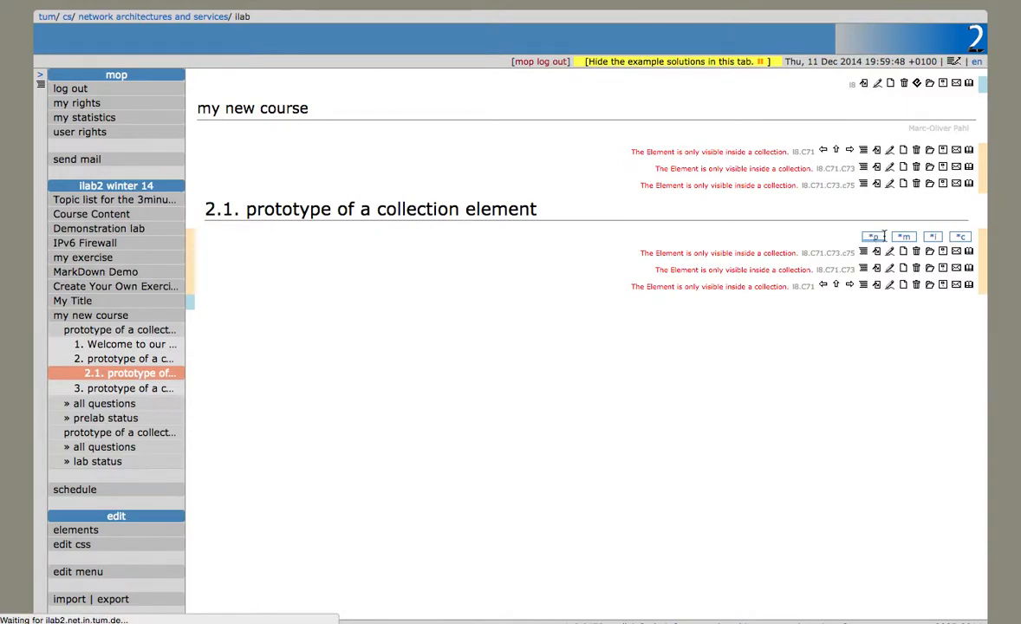
left_click(904, 412)
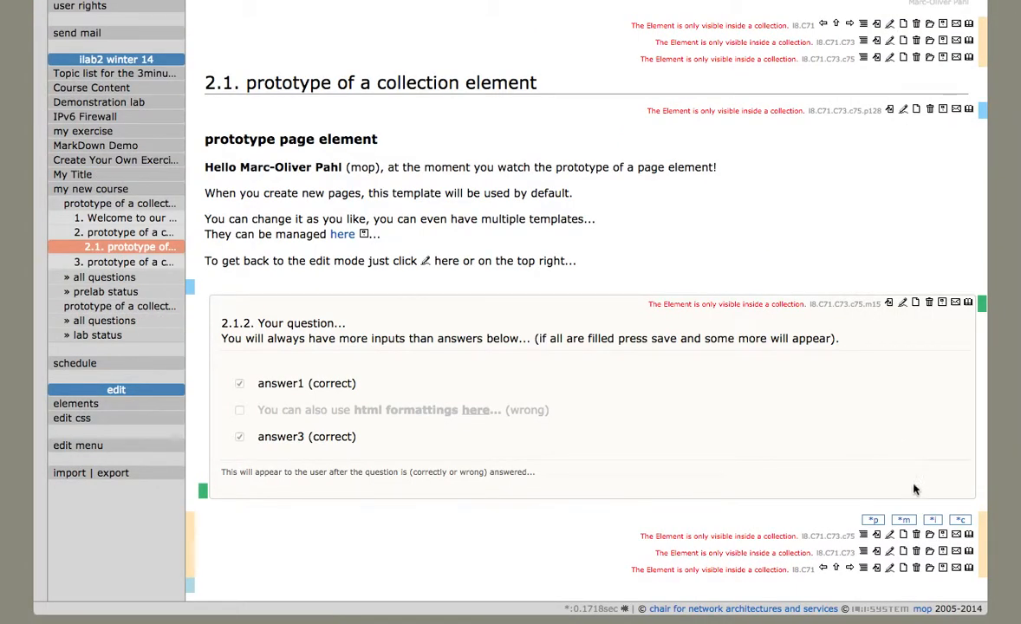
left_click(874, 522)
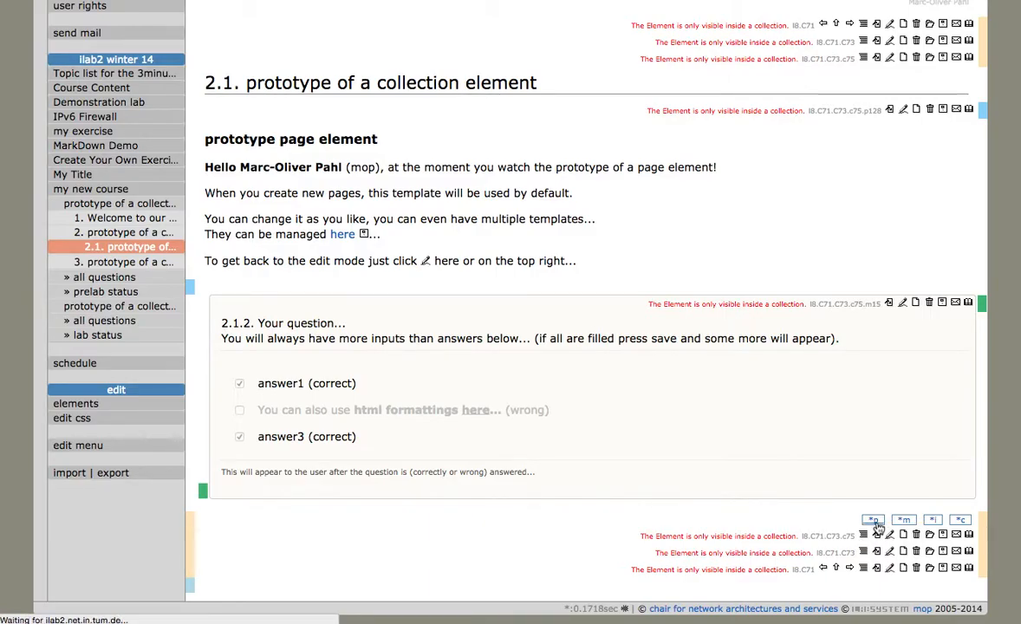
Step: Rename nested collection 2.1 to "First Interesting Stuff", save it and display the collection
scroll(278, 109, "up", 5)
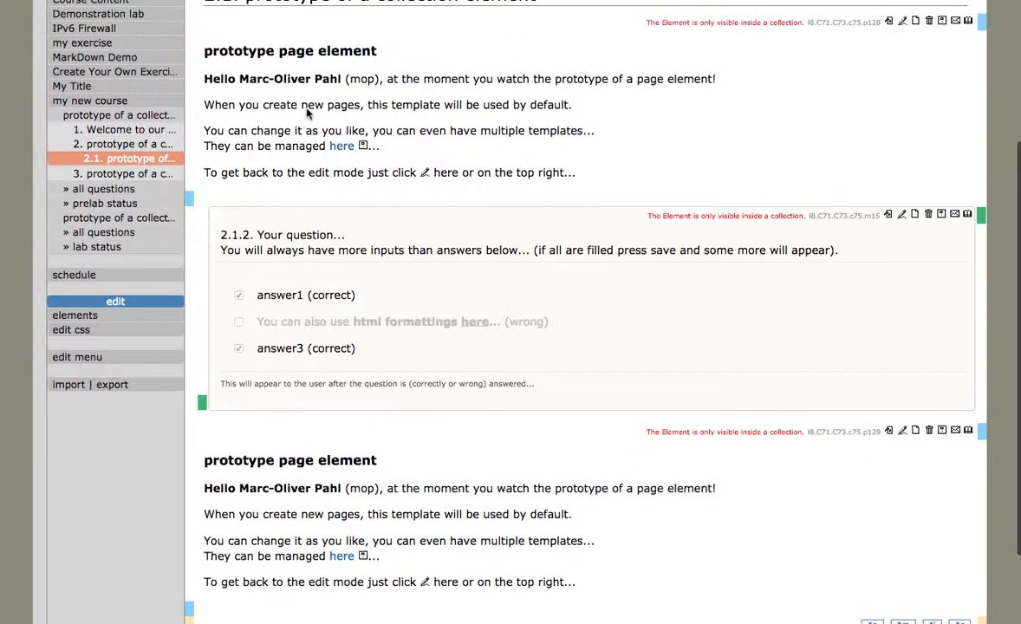
left_click(889, 123)
key("super+a")
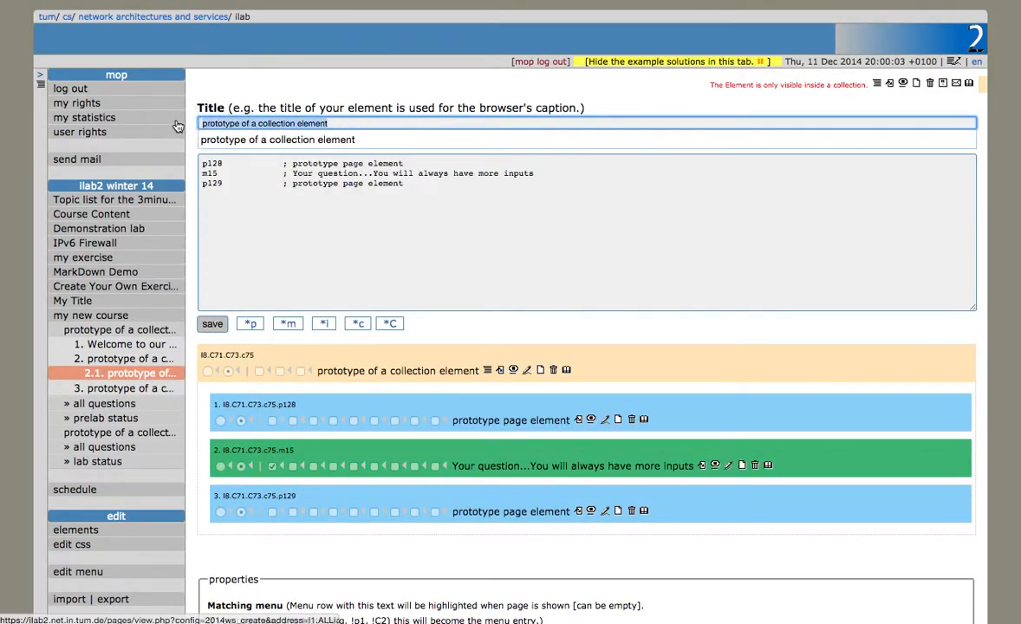
type("First")
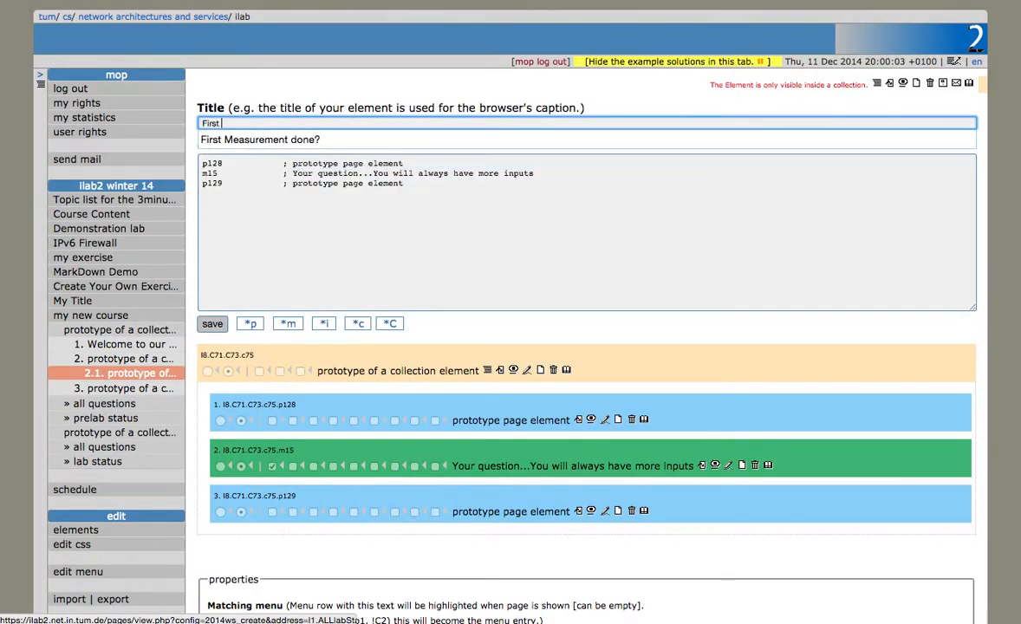
type(" I")
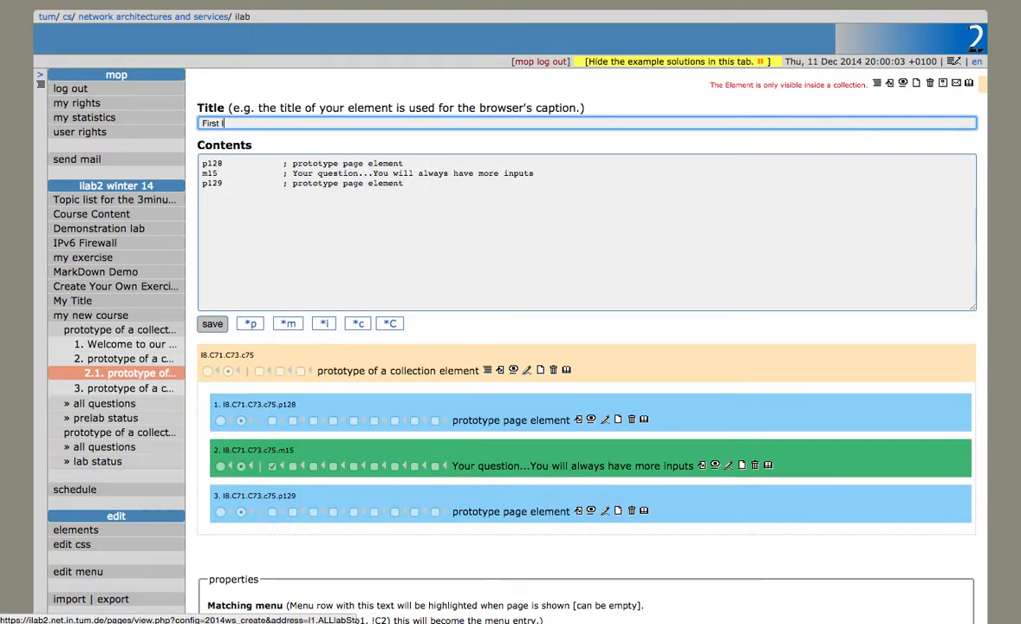
type("nteresting Stuff")
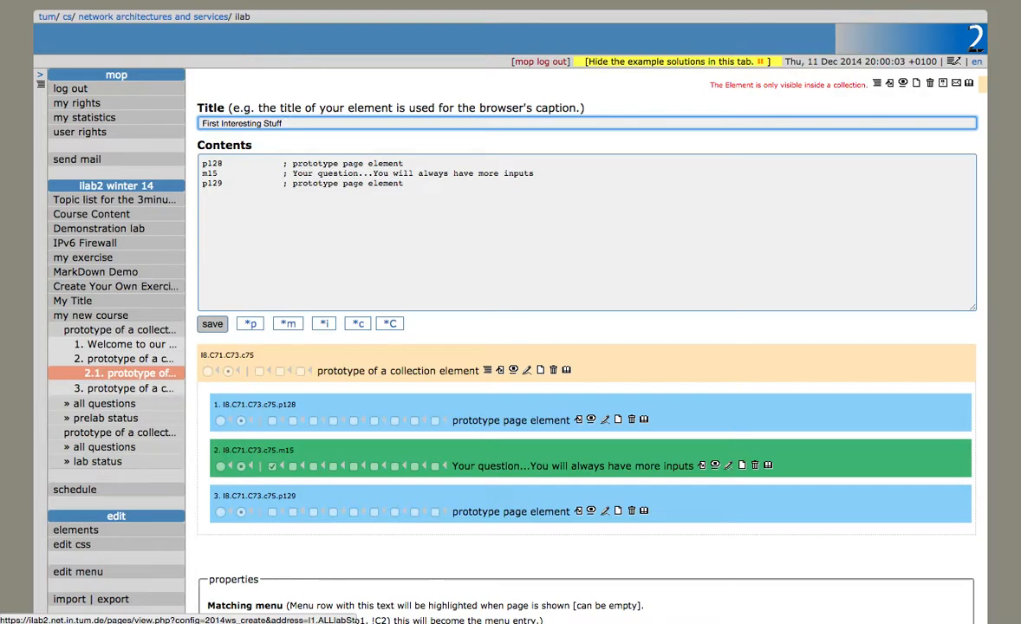
key("Return")
left_click(112, 379)
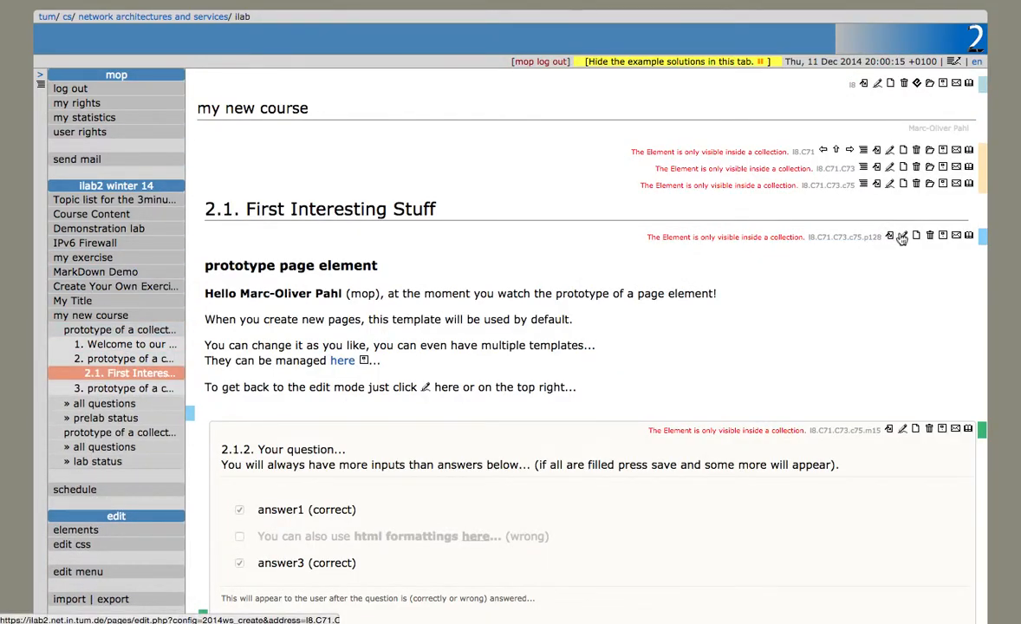
Step: Edit the first page of collection 2.1 and replace its body below [HTML] with "<p>" and "Amazing things, no?"
left_click(901, 237)
left_click_drag(204, 228, 413, 464)
type("<p")
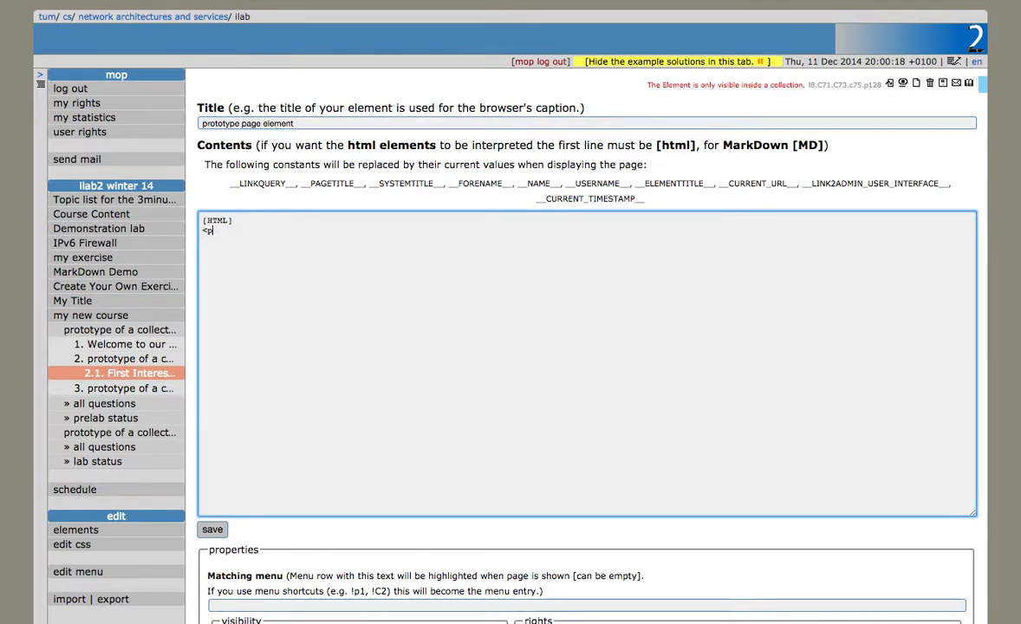
type(">")
key("Return")
type("Amazing things, no?")
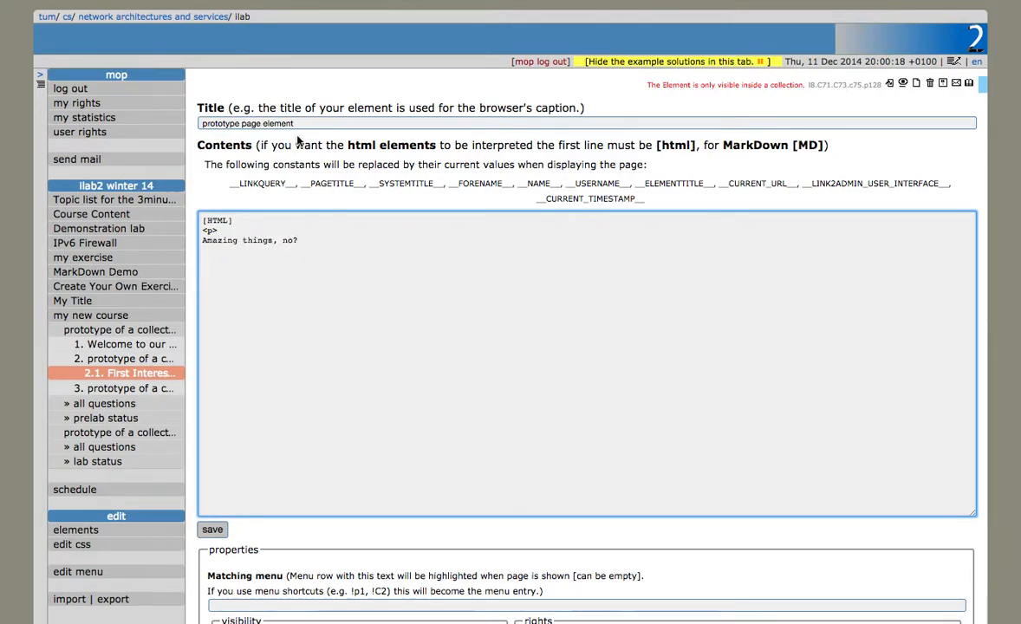
Step: Set the page's title to "my amazing things", save it and view the rendered page
left_click_drag(364, 124, 143, 123)
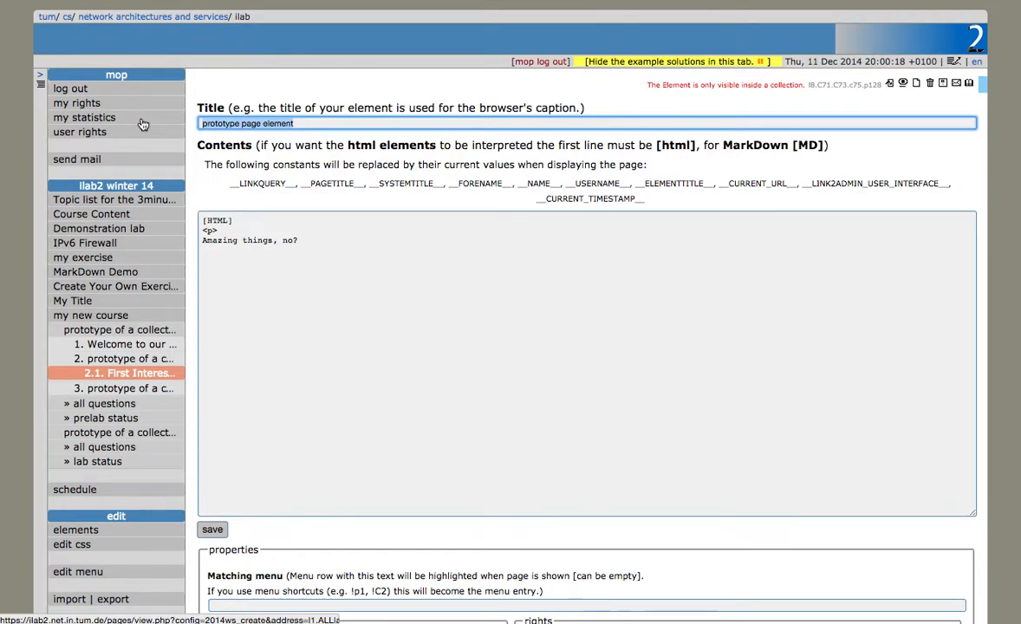
type("my amazing things")
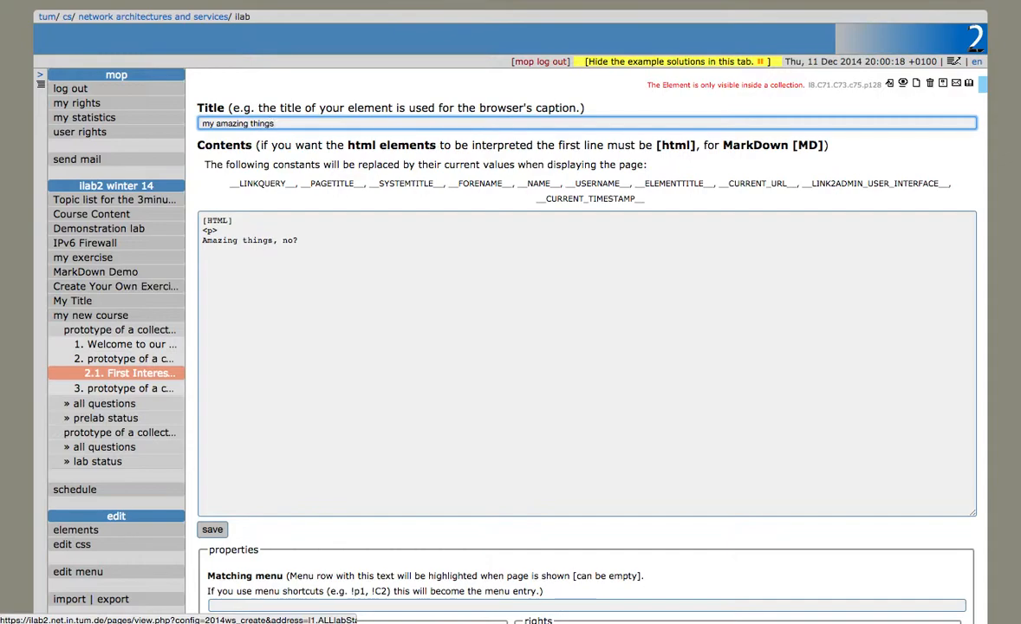
left_click(212, 529)
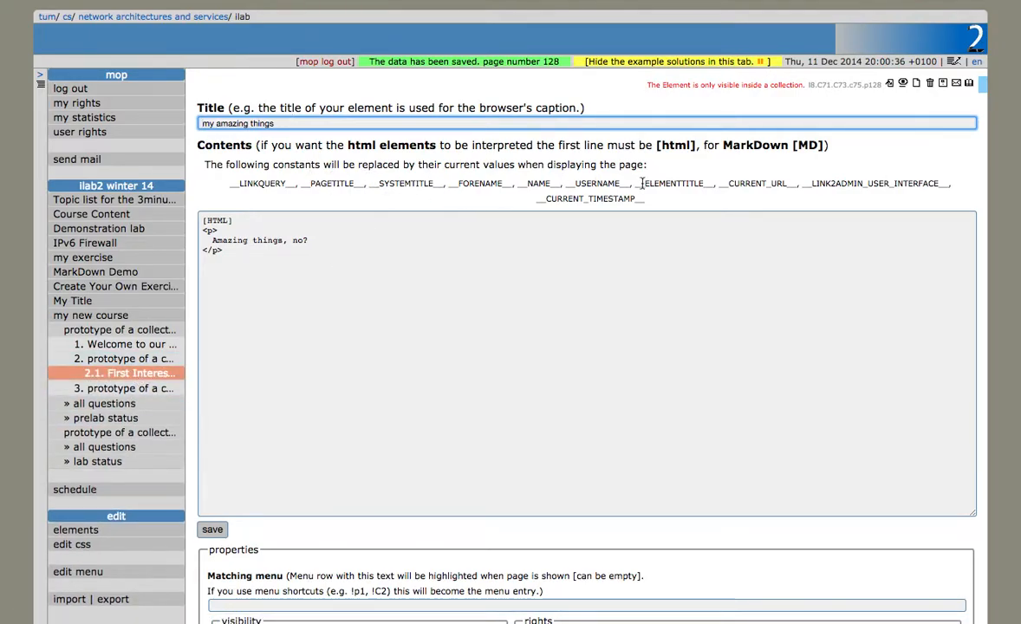
left_click(134, 374)
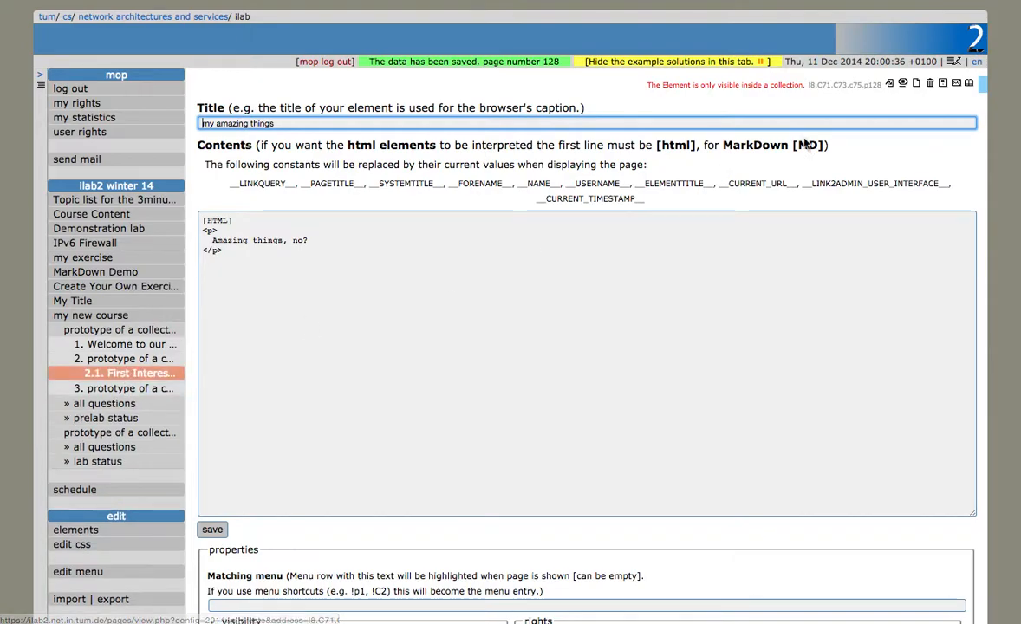
left_click(903, 83)
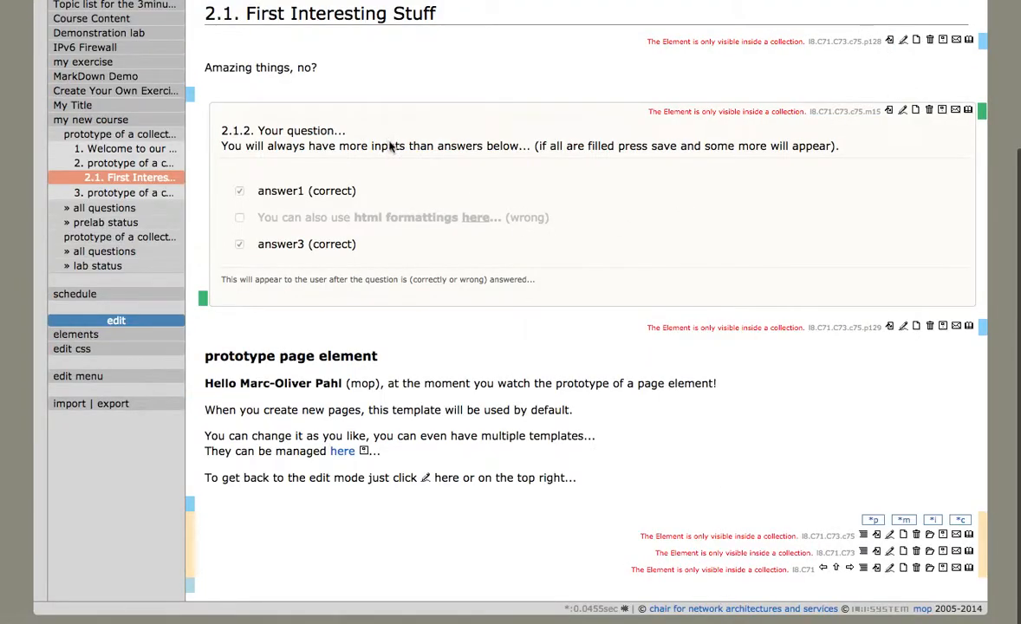
Step: Edit the multiple-choice question in collection 2.1 and replace its text with "Did you think it is that easy?"
scroll(806, 249, "up", 2)
left_click(904, 199)
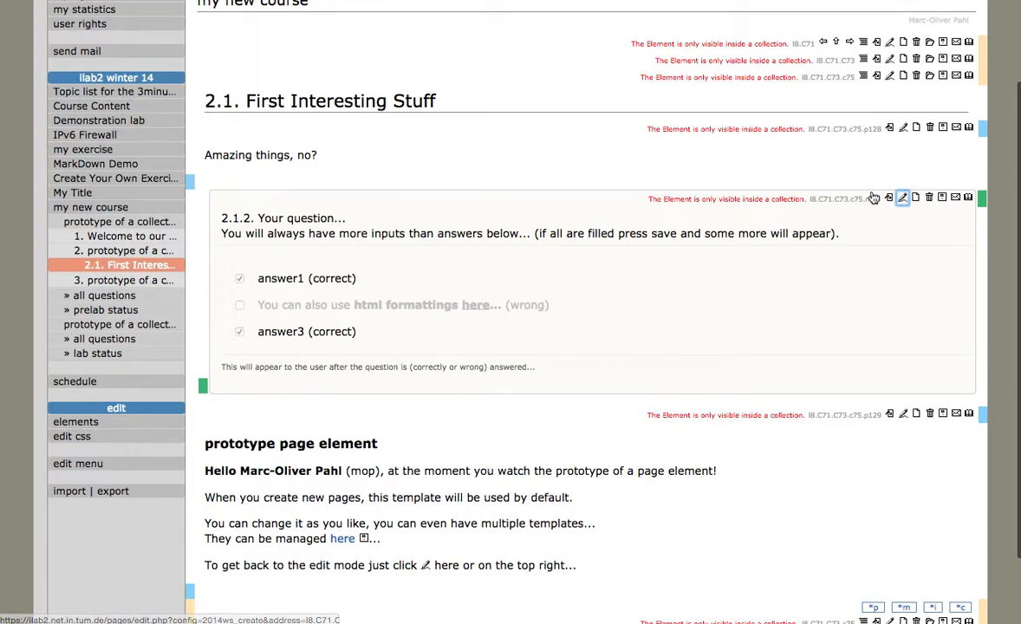
key("super+a")
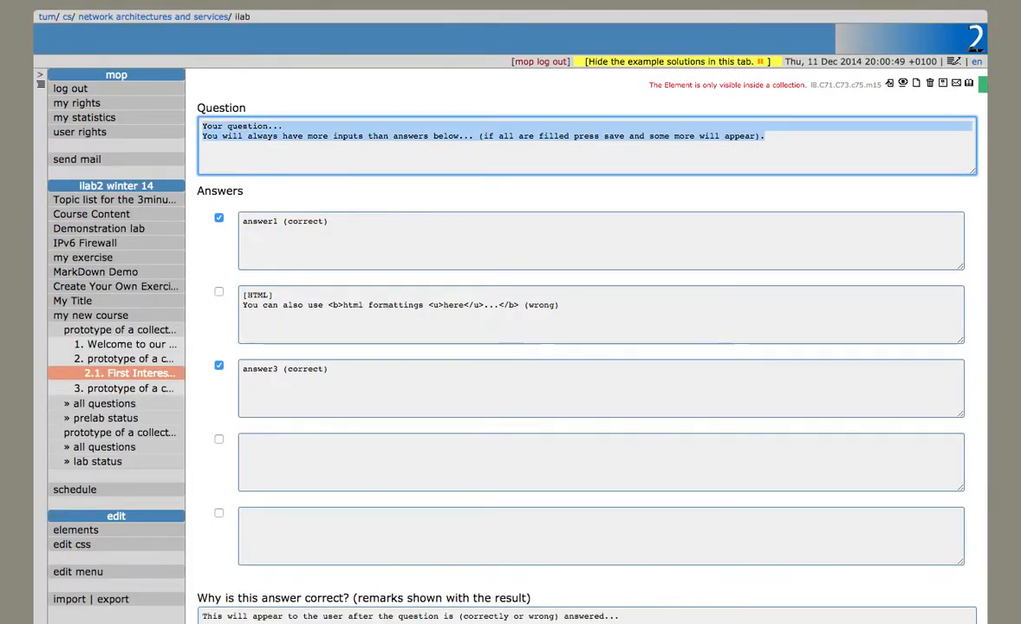
type("Did you think it ")
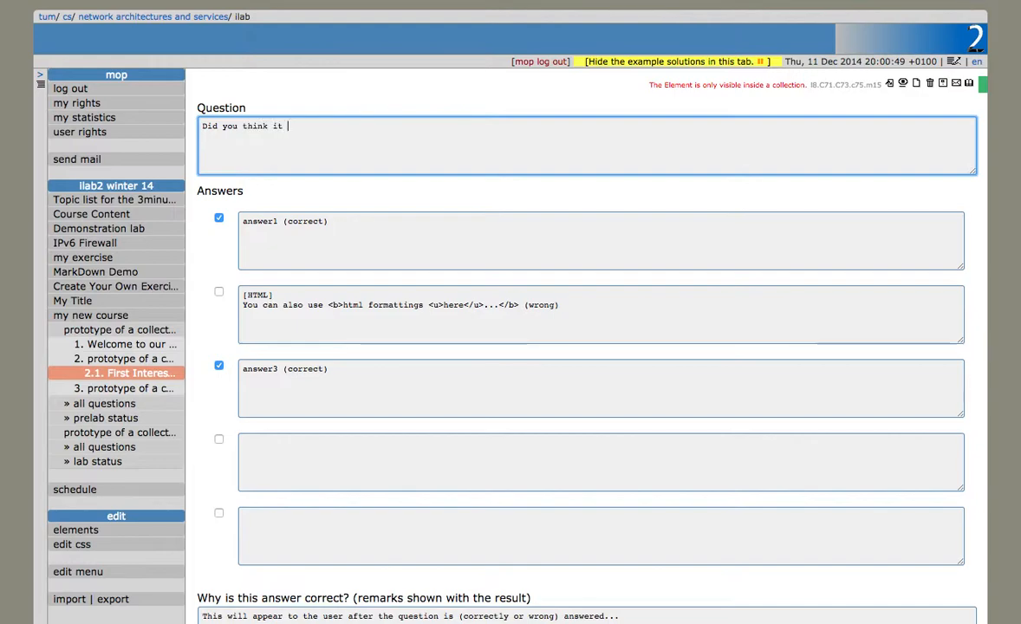
type("is that easy?")
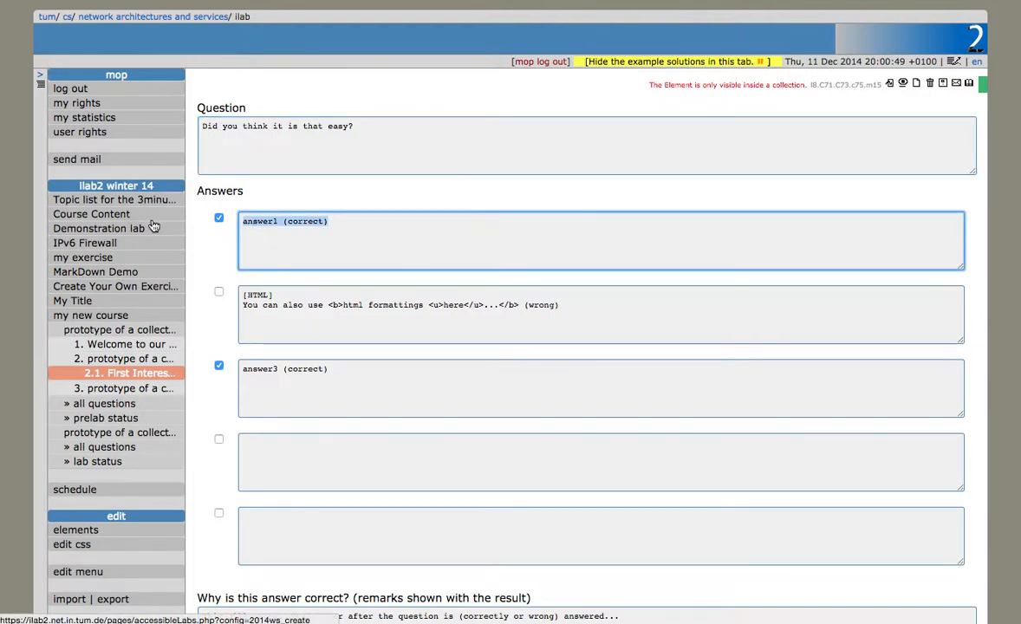
Step: Set the three answers to "yes", "no" and "maybe", leaving only "yes" marked as correct
type("yes")
left_click_drag(579, 312, 237, 292)
type("no")
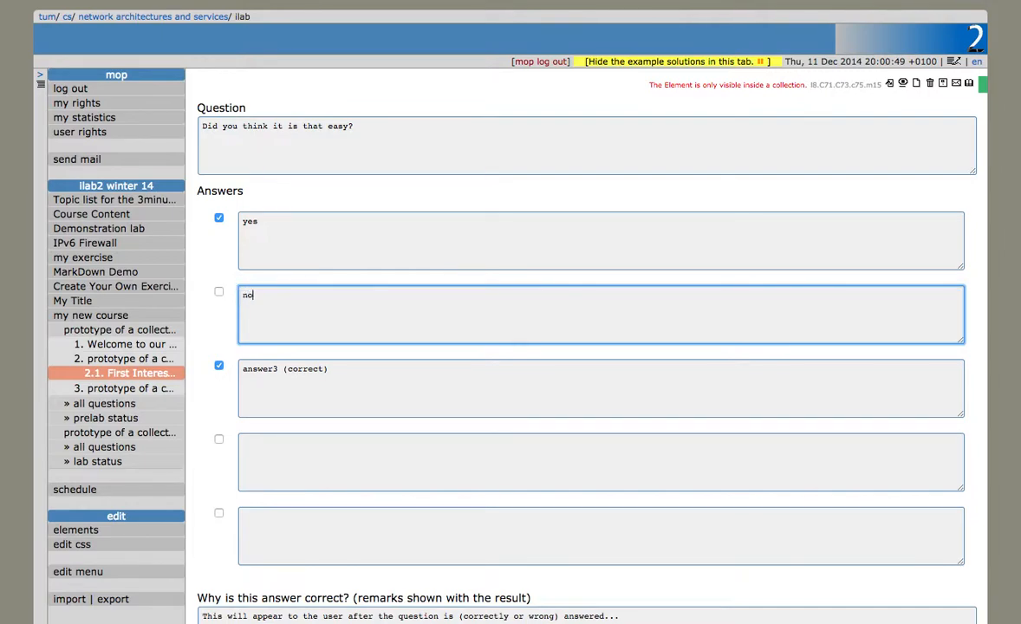
left_click_drag(340, 372, 218, 365)
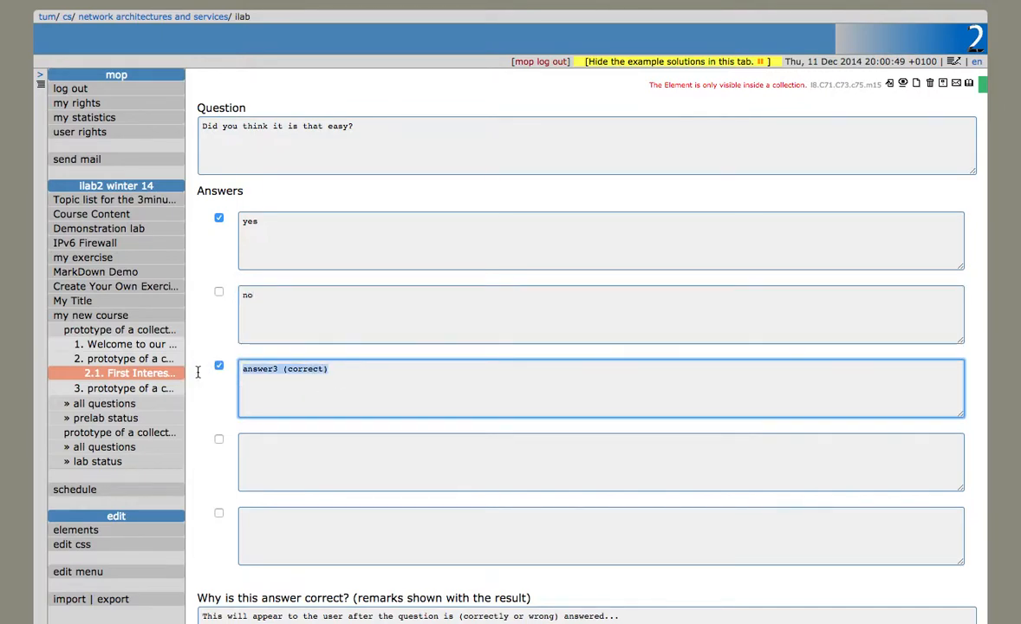
type("maybe")
left_click(219, 365)
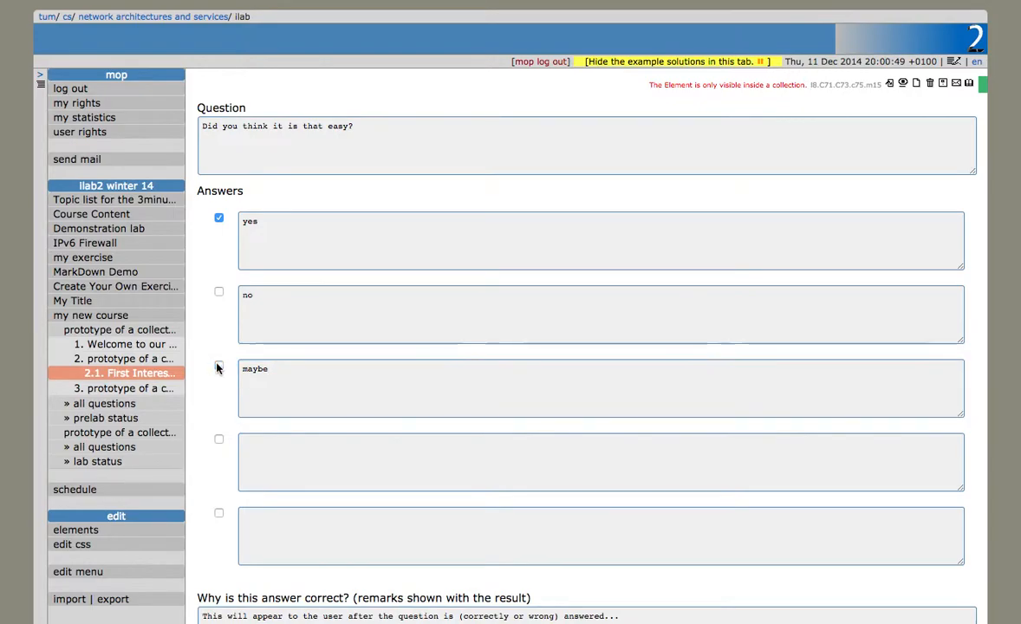
Step: Replace the question's result remark with "You are optimistic.", save the question and view it in the collection
scroll(315, 387, "down", 10)
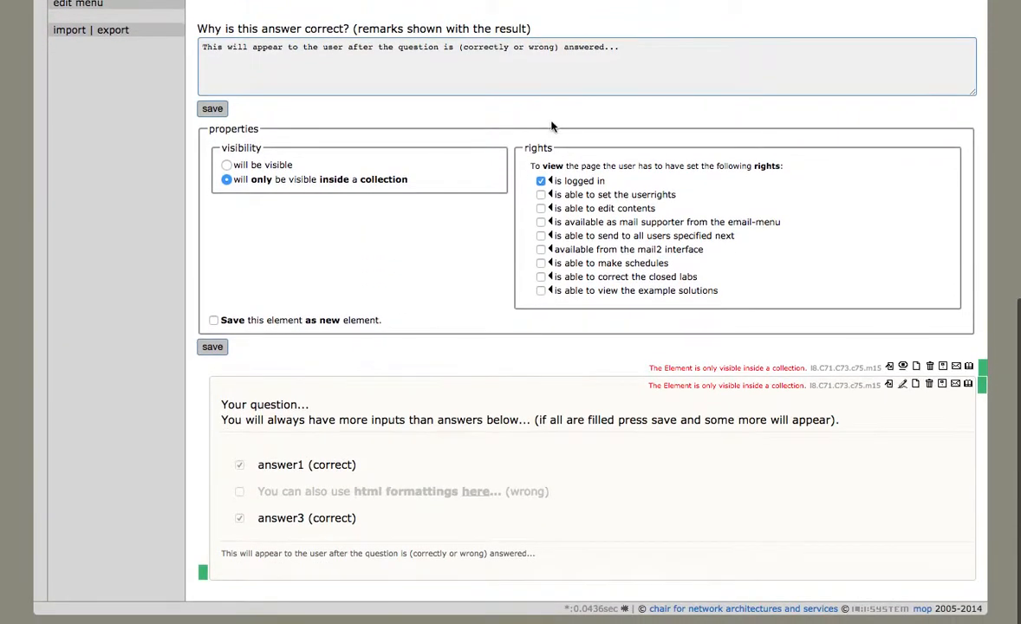
scroll(552, 126, "up", 3)
left_click_drag(636, 225, 201, 219)
type("You are")
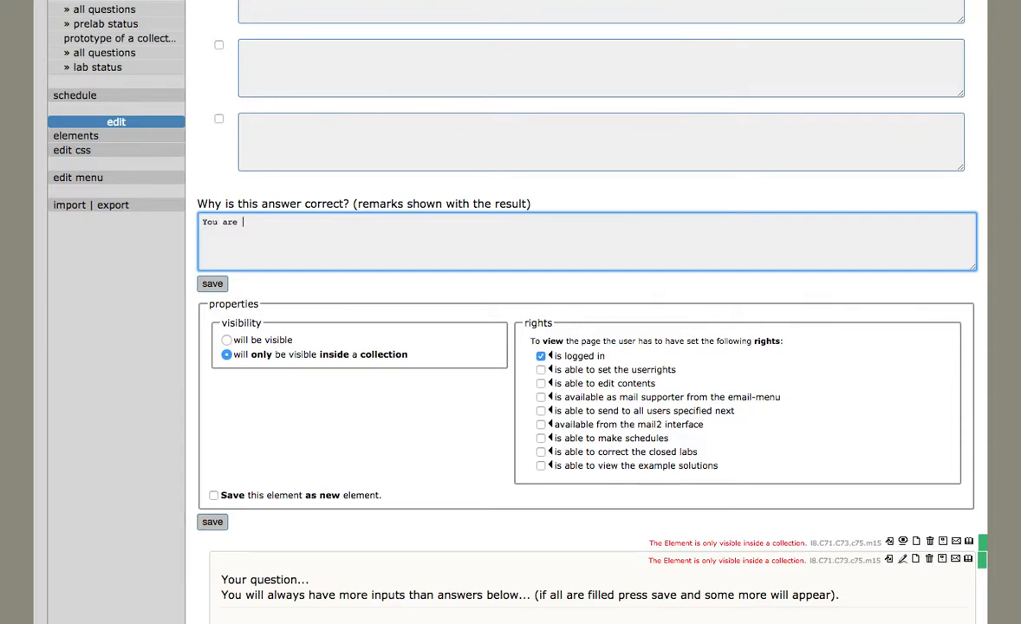
type(" optimistic.")
left_click(212, 283)
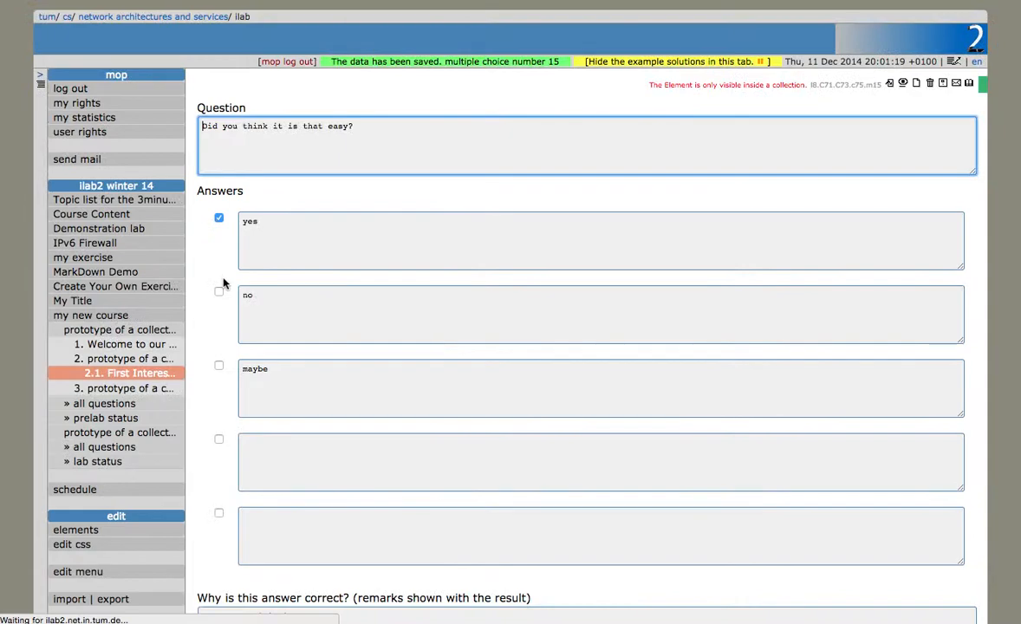
left_click(902, 83)
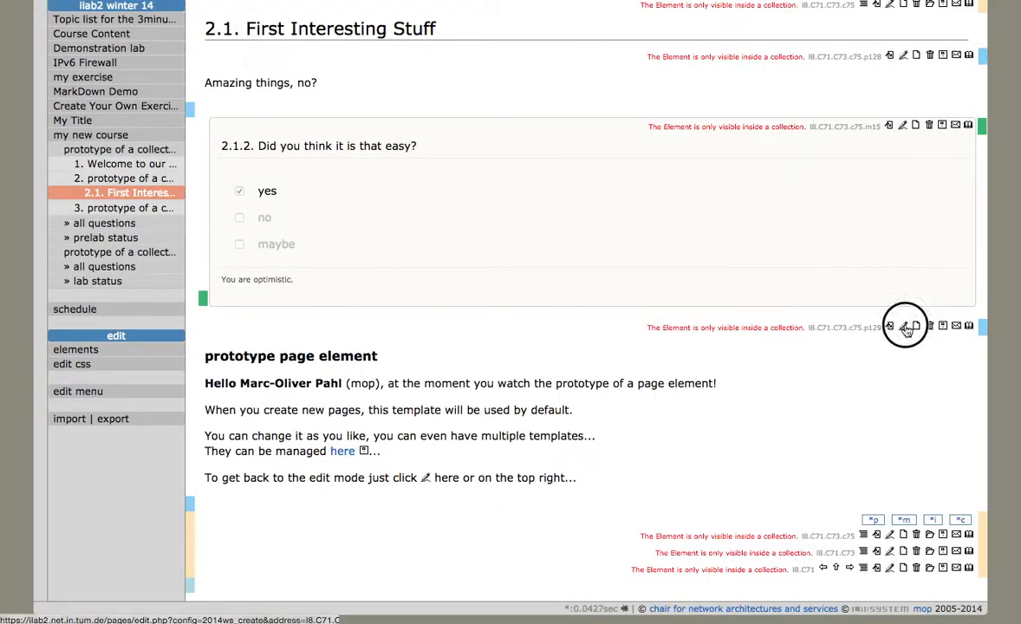
Step: Replace the entire content of the second page in collection 2.1 with "more knowledge!", save it and view the result
left_click(904, 326)
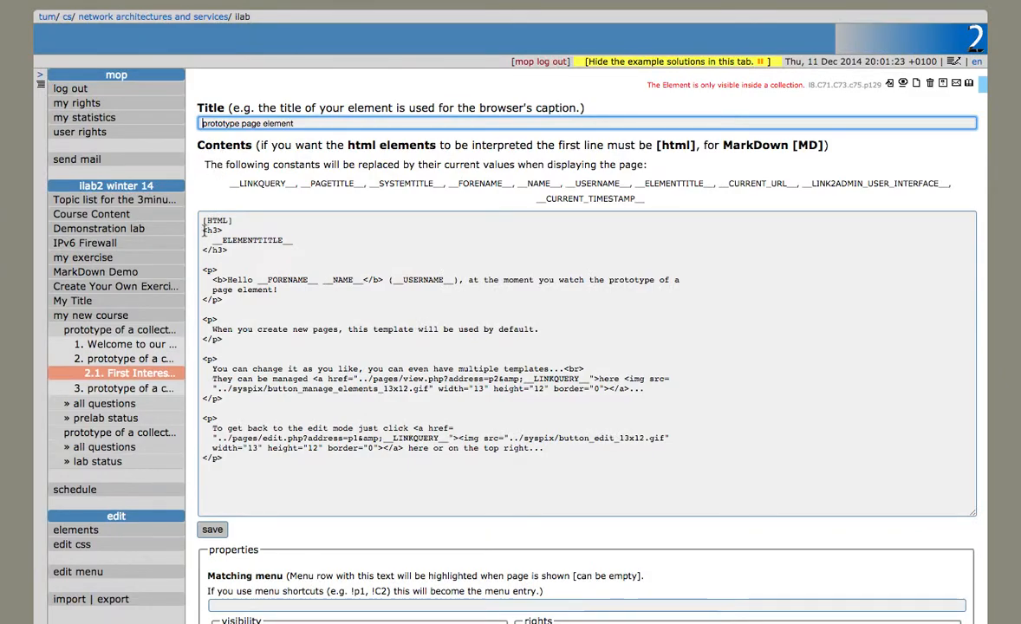
left_click_drag(203, 221, 371, 454)
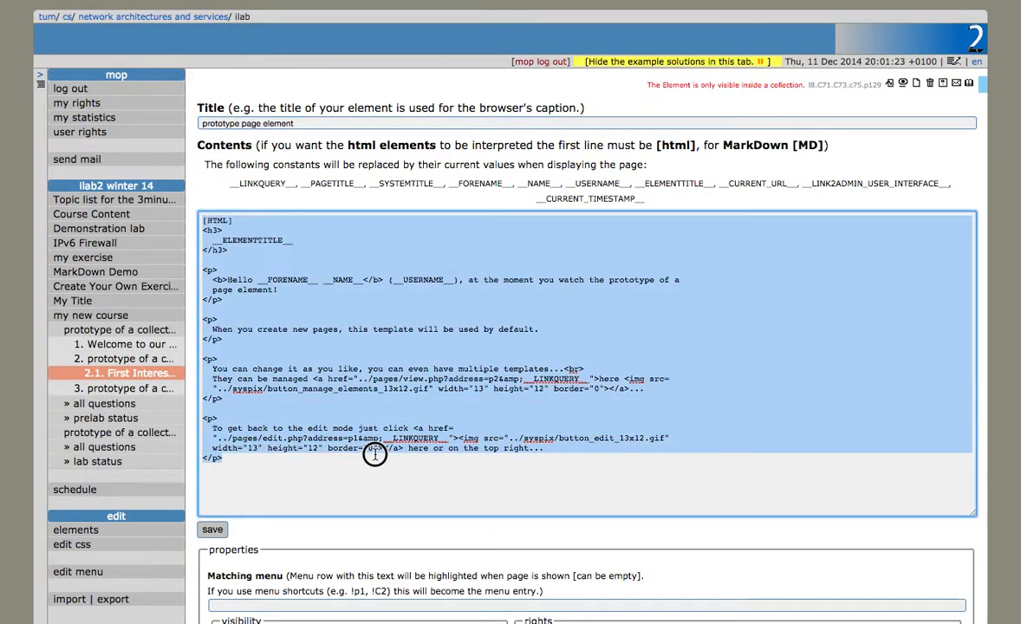
type("more knowledge!")
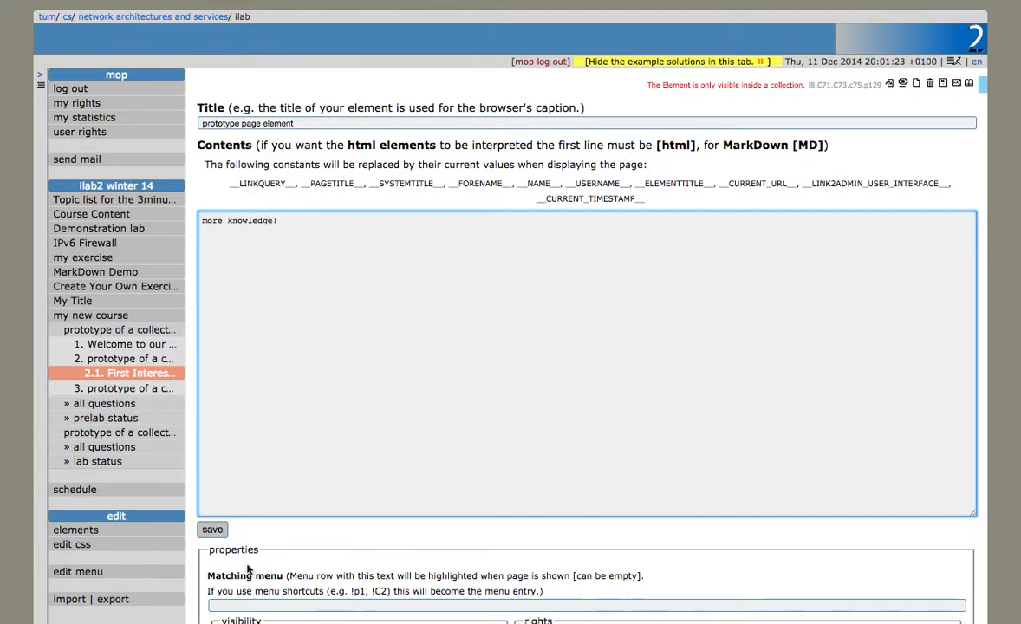
left_click(212, 528)
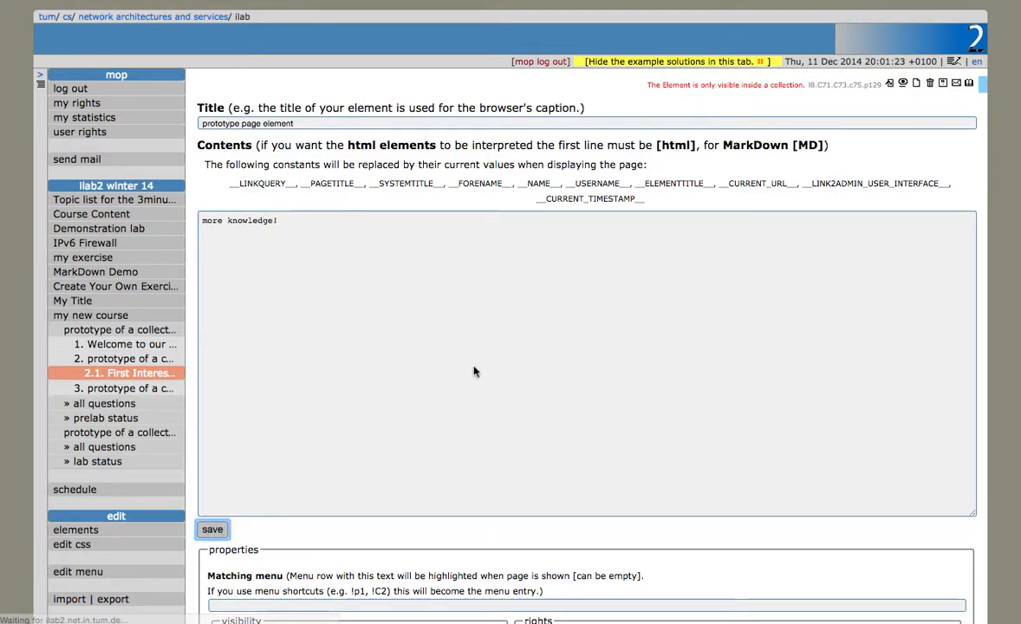
left_click(903, 84)
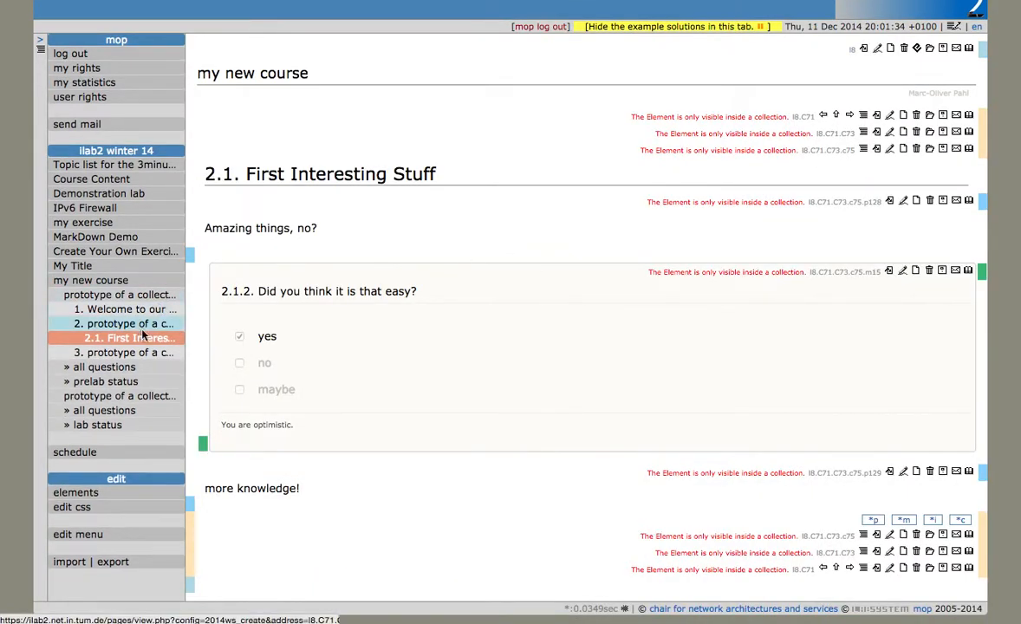
Step: Rename collection 2 to "Group of Information", save it and display the collection
left_click(148, 362)
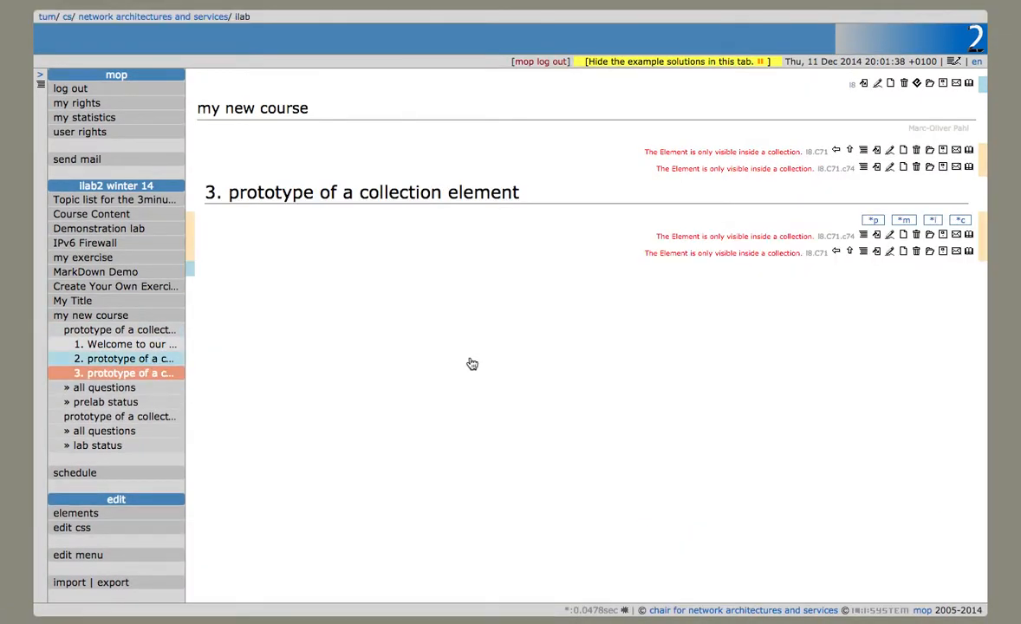
left_click(136, 359)
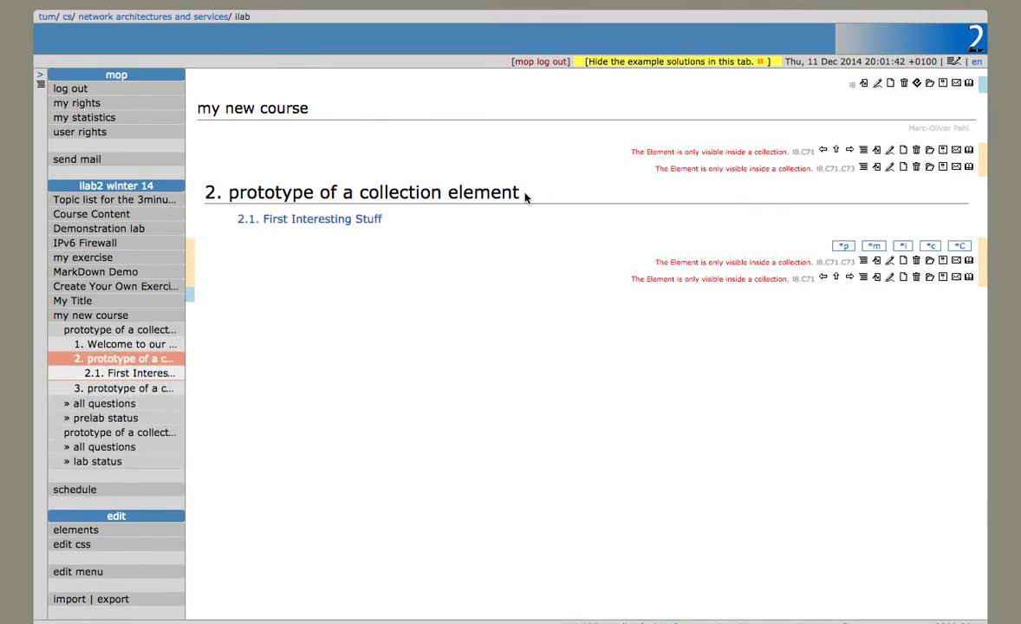
left_click(890, 168)
left_click(335, 123)
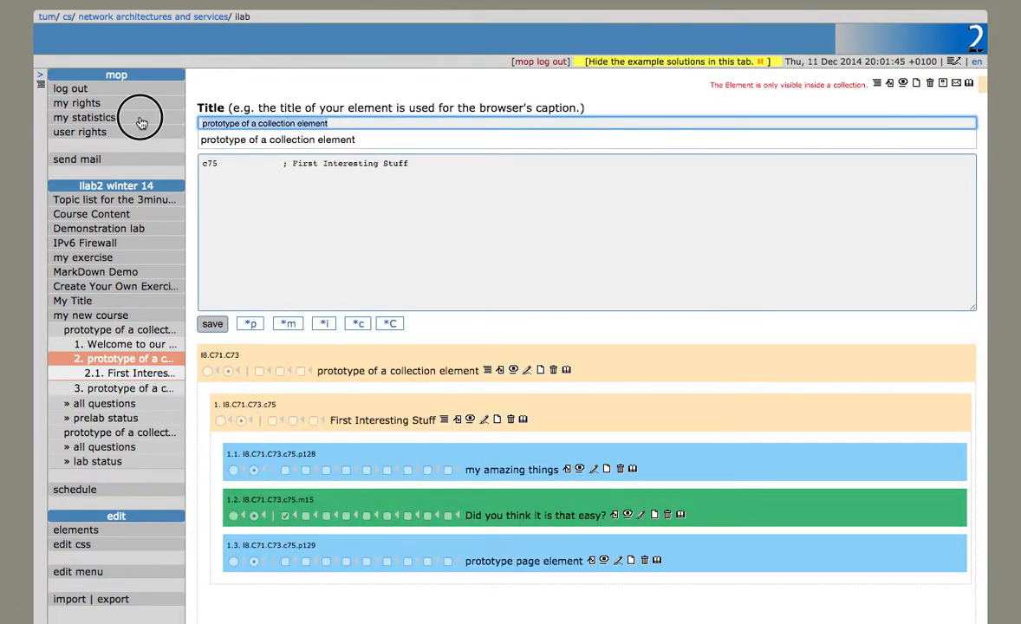
key("ctrl+a")
type("Group ")
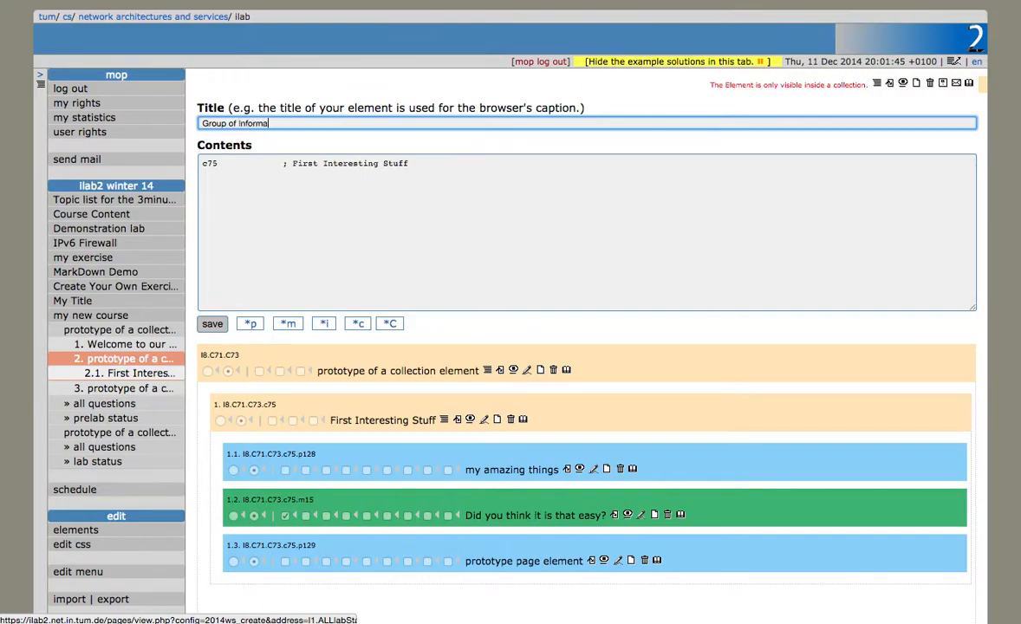
type("of Information")
key("Return")
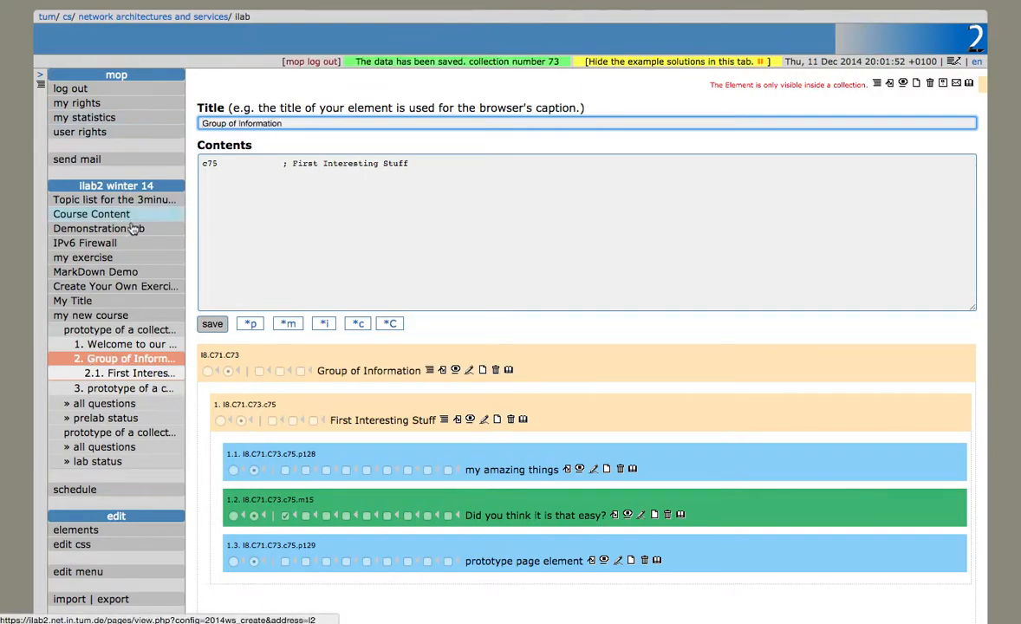
left_click(160, 359)
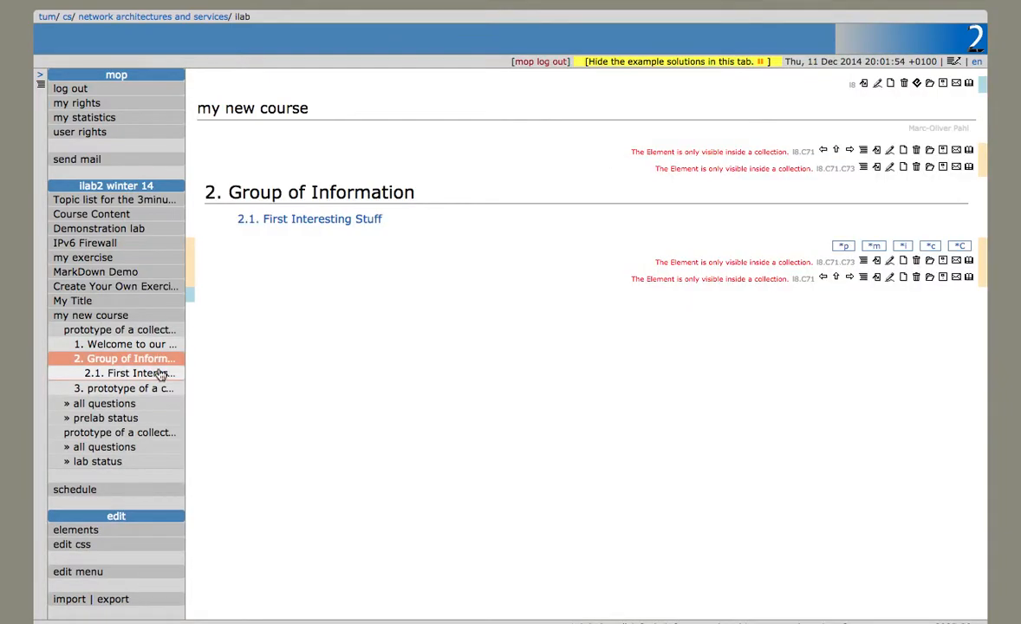
Step: Add a new page to the "Group of Information" collection, title it "Funny Picture" and save it
left_click(846, 246)
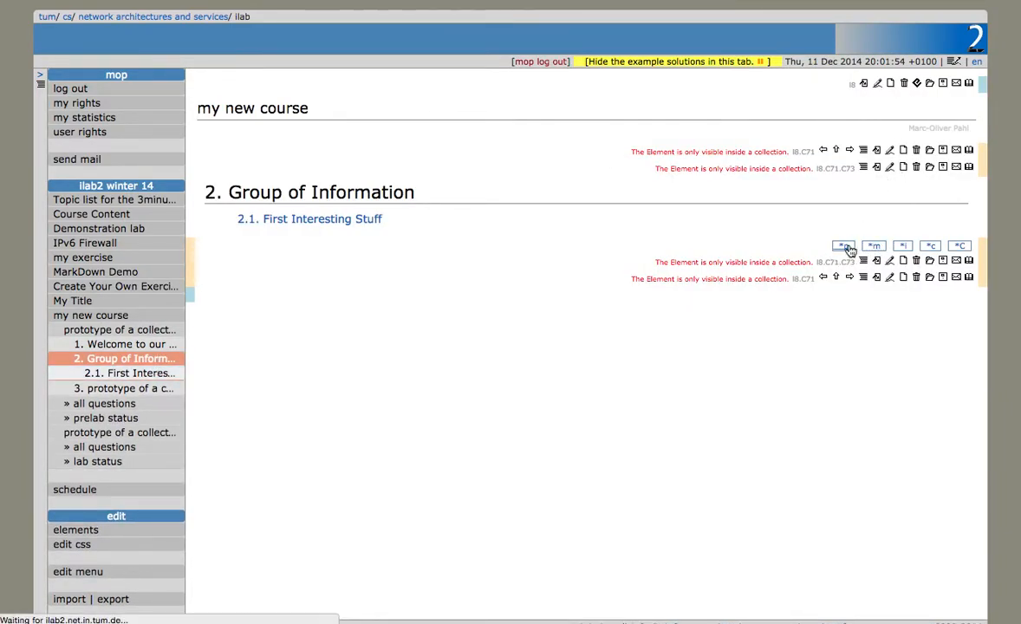
left_click(329, 205)
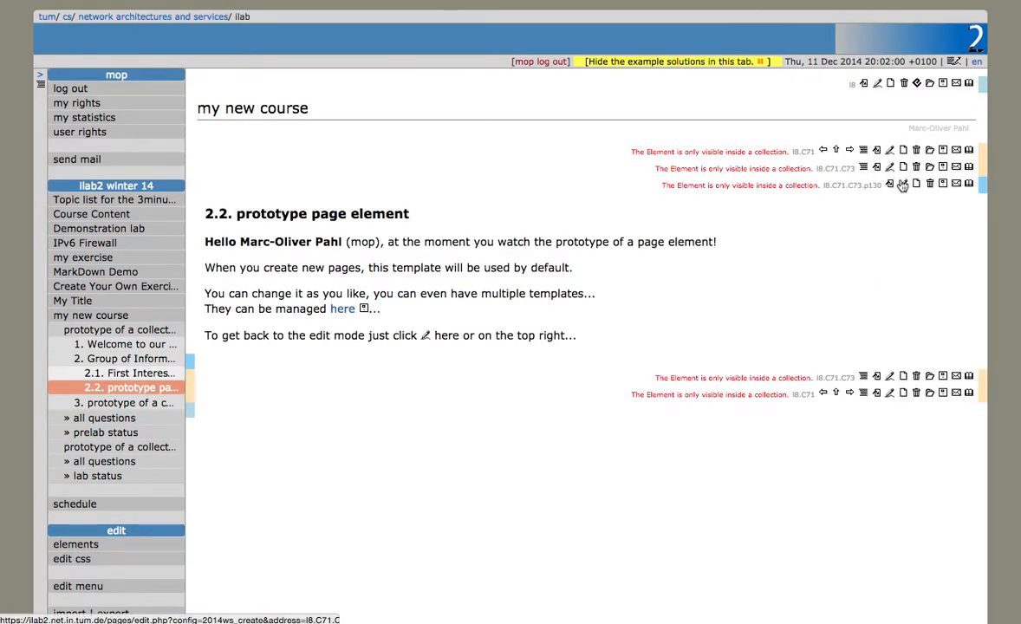
left_click(903, 184)
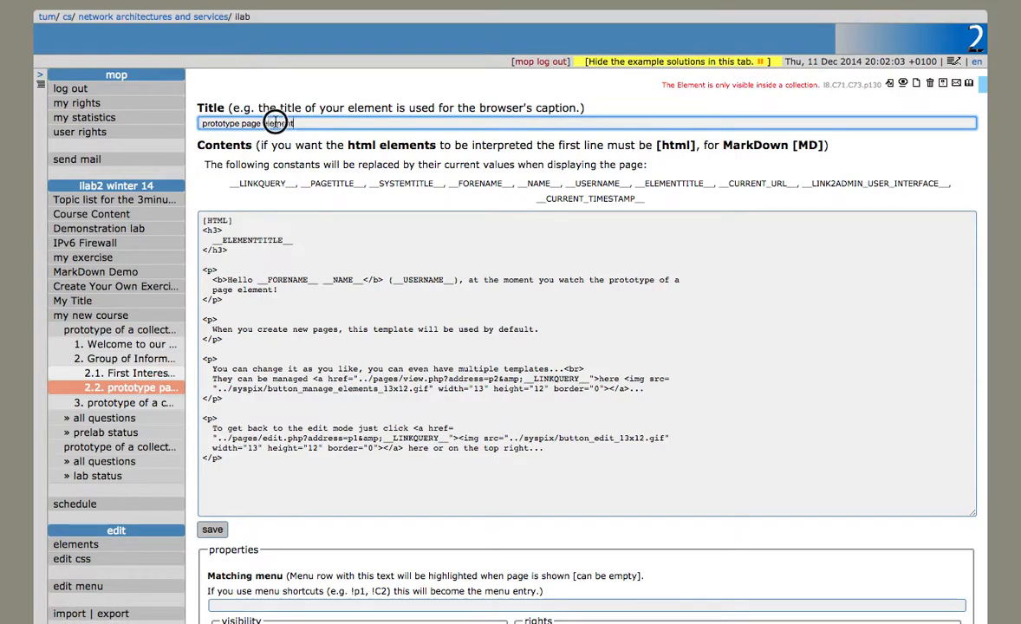
type("Funny Picture")
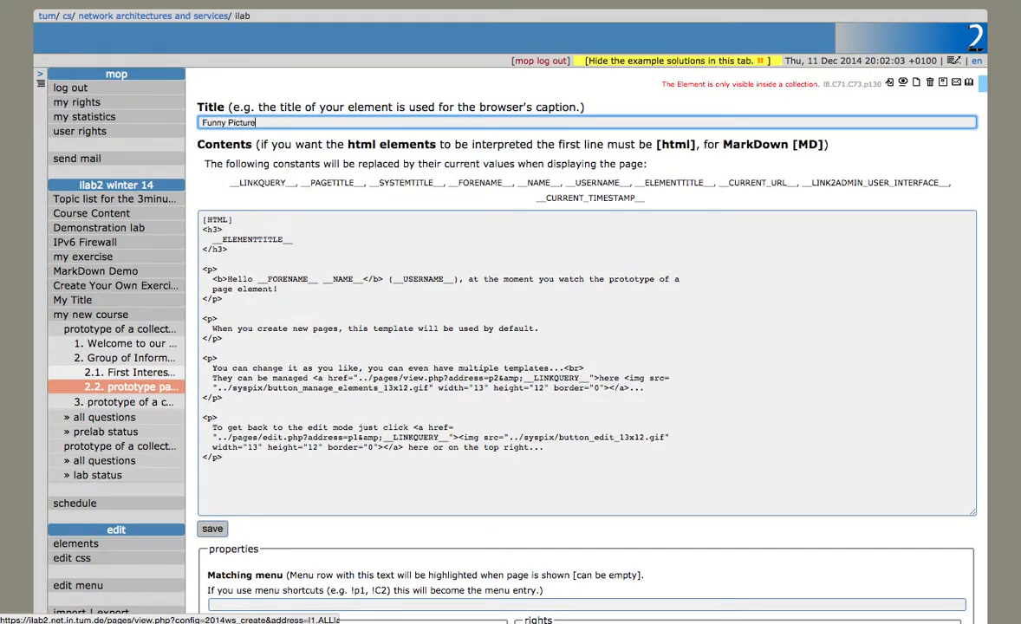
key("Return")
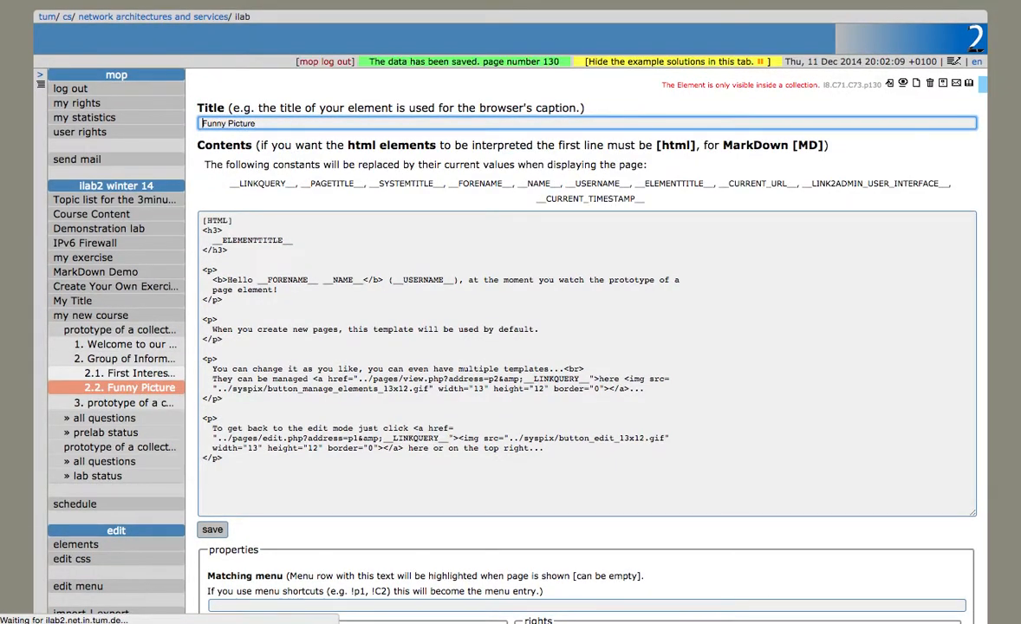
Step: Replace the page's template paragraphs below the heading with "Look at that!", save it and view the page
left_click_drag(203, 280, 286, 487)
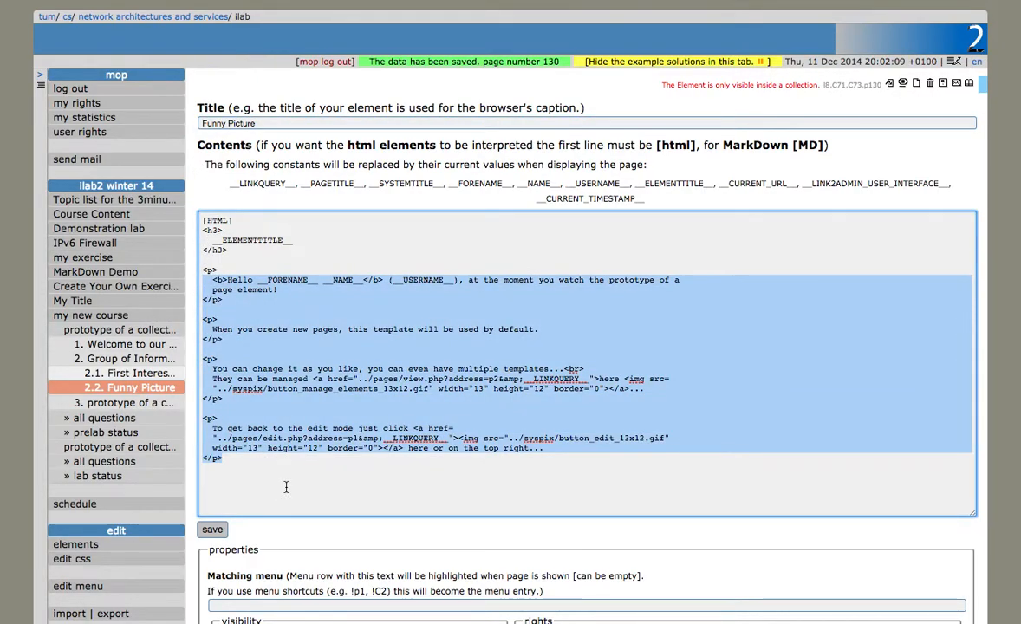
type("Look at that")
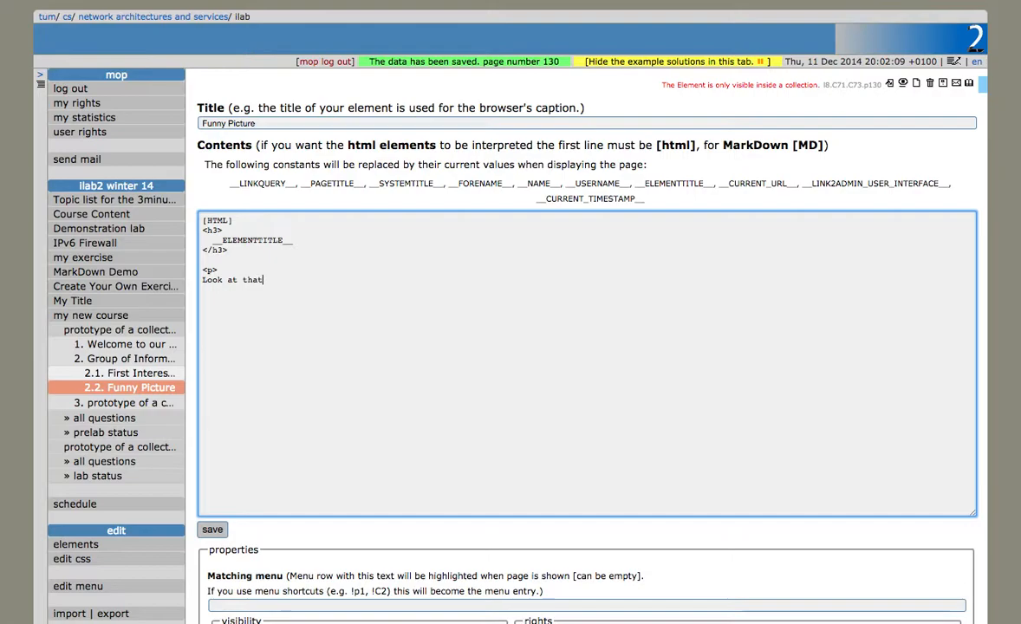
type("!")
left_click(210, 530)
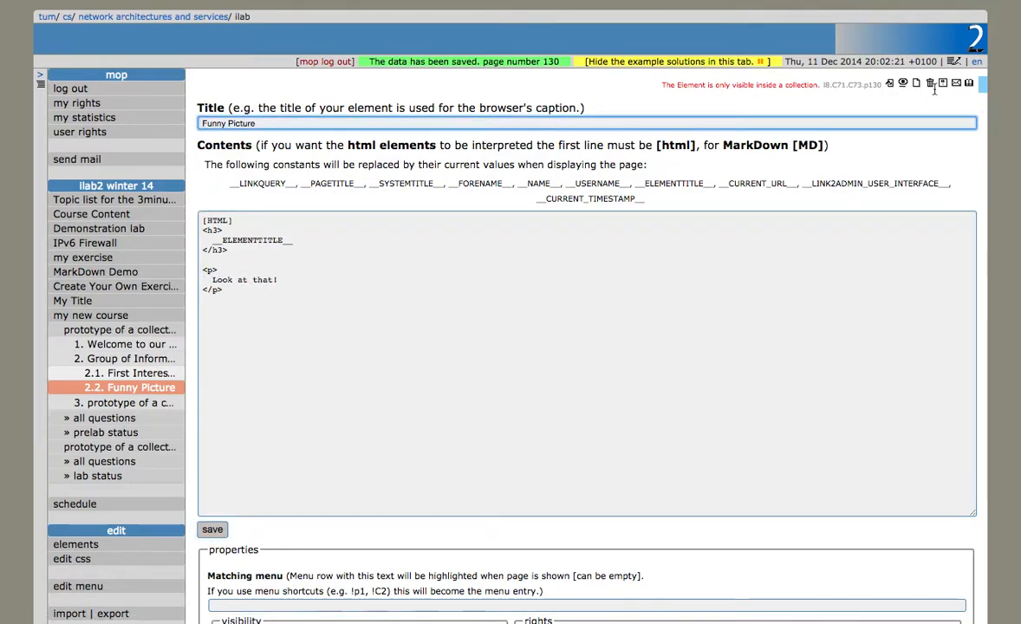
left_click(905, 85)
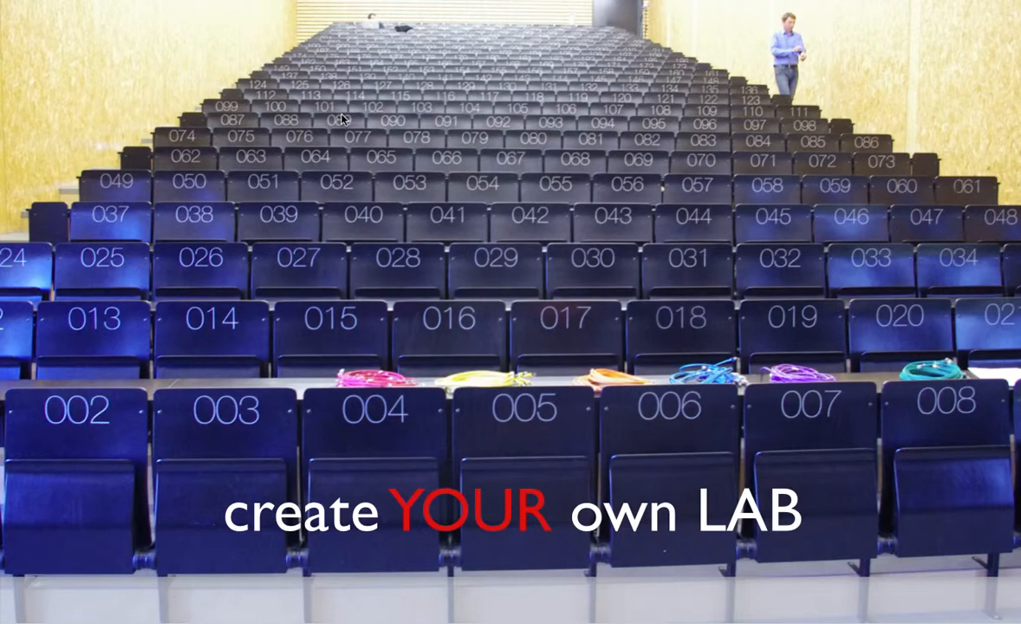
Step: Capture a screenshot of the numbered lecture hall seats on the "create YOUR own LAB" slide and switch back to the browser
key("shift+super+4")
left_click_drag(182, 79, 656, 395)
key("super+Tab")
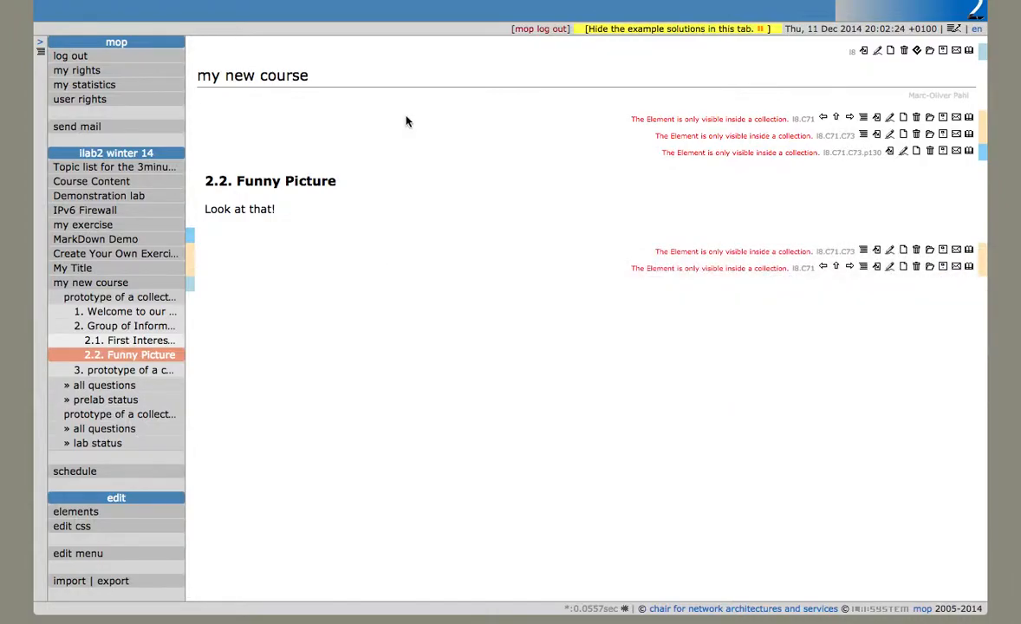
Step: Upload "Screen Shot 2014-12-11 at 20.02.32.png" from the Desktop to the images of the lab "my new course"
left_click(878, 52)
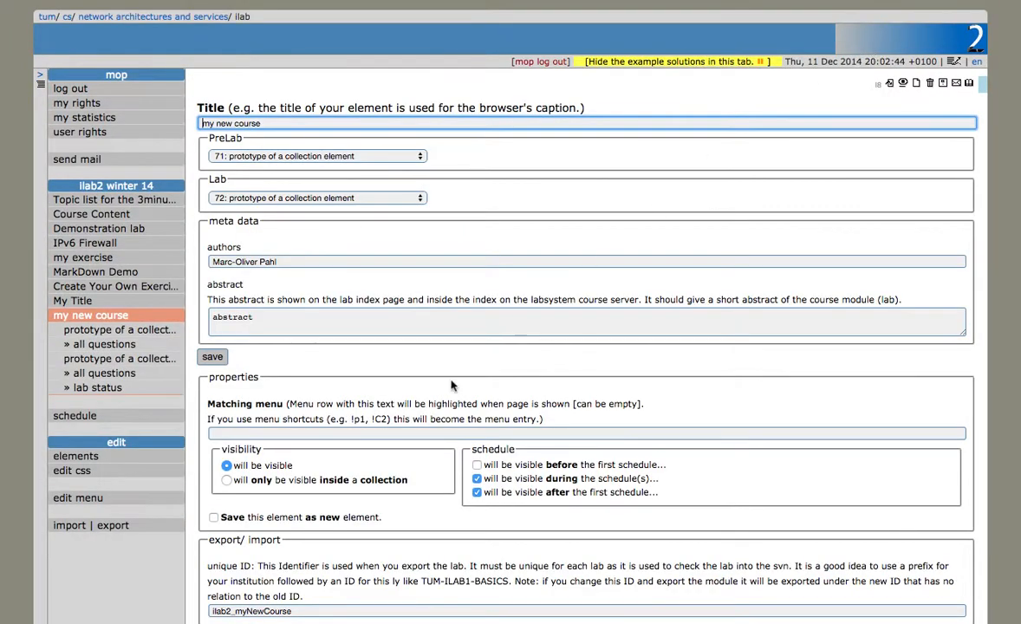
scroll(425, 416, "down", 5)
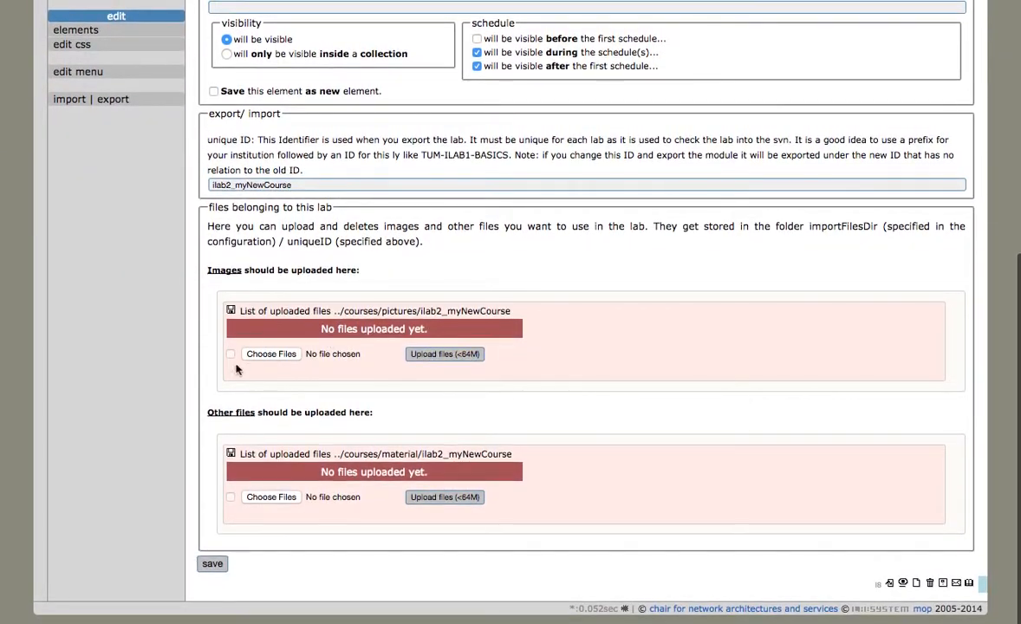
left_click(255, 358)
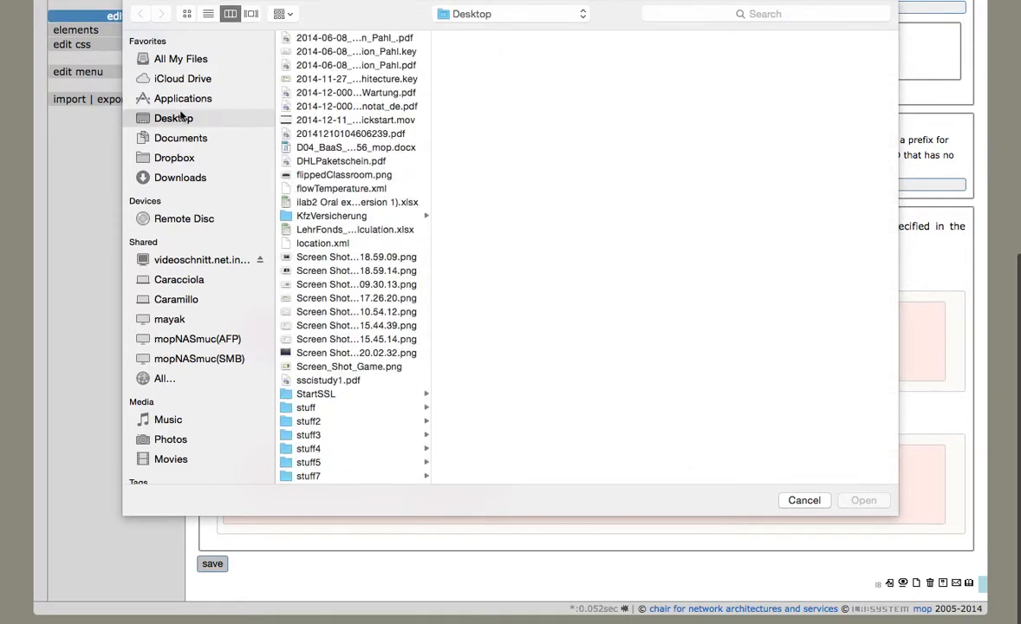
left_click(372, 354)
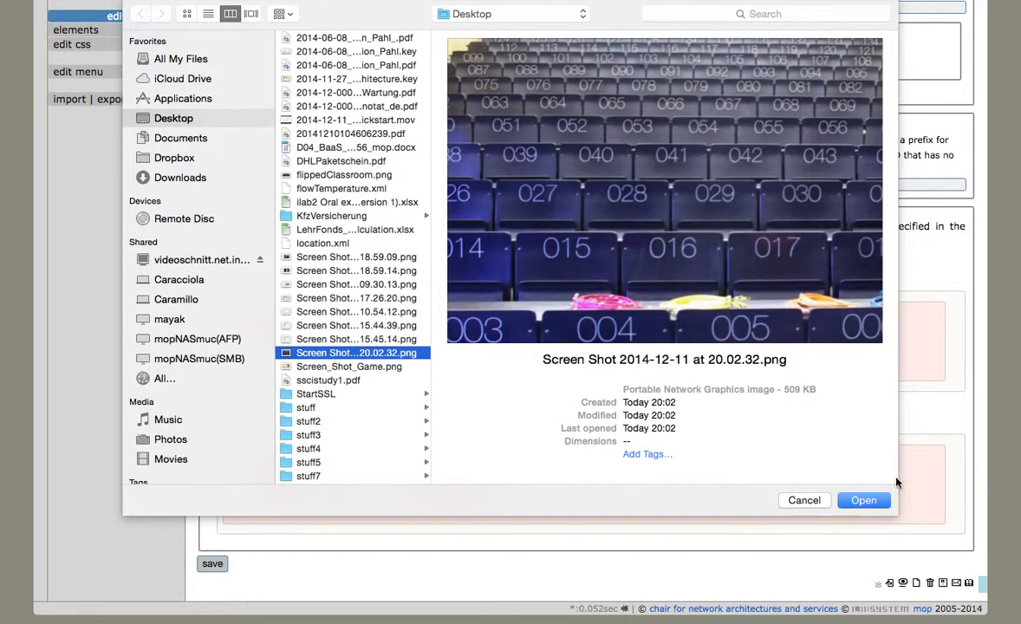
left_click(866, 501)
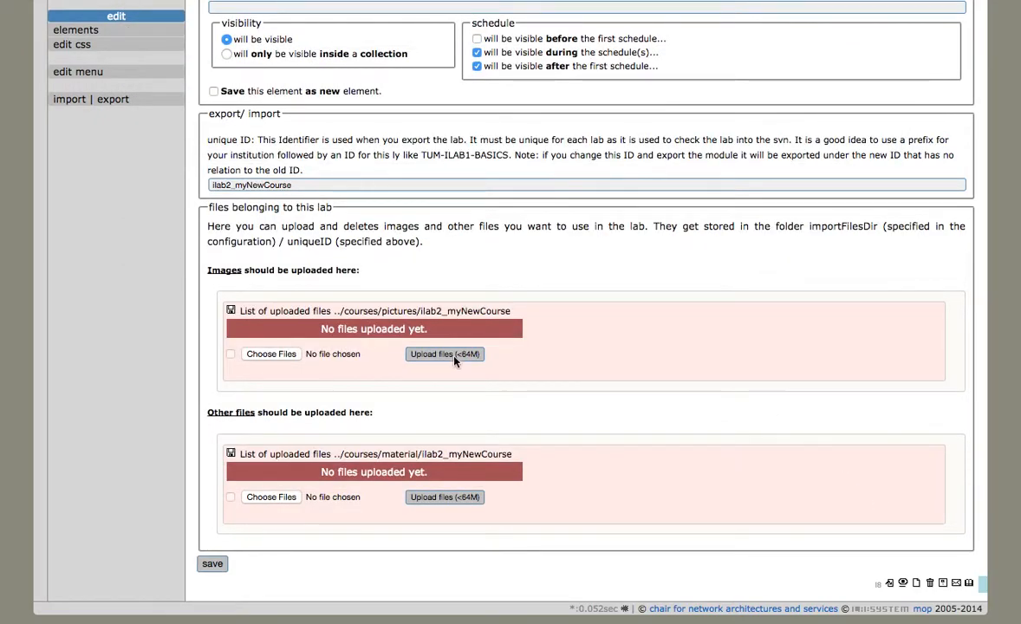
left_click(461, 357)
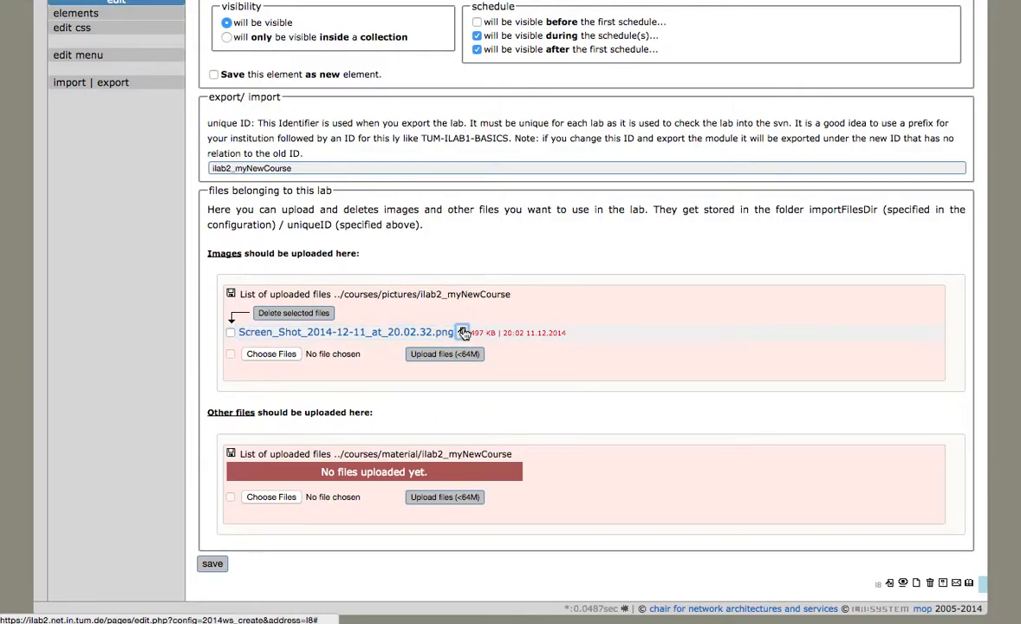
Step: Copy the HTML embed code of the uploaded screenshot and return to the "Funny Picture" page
left_click(462, 332)
key("super+c")
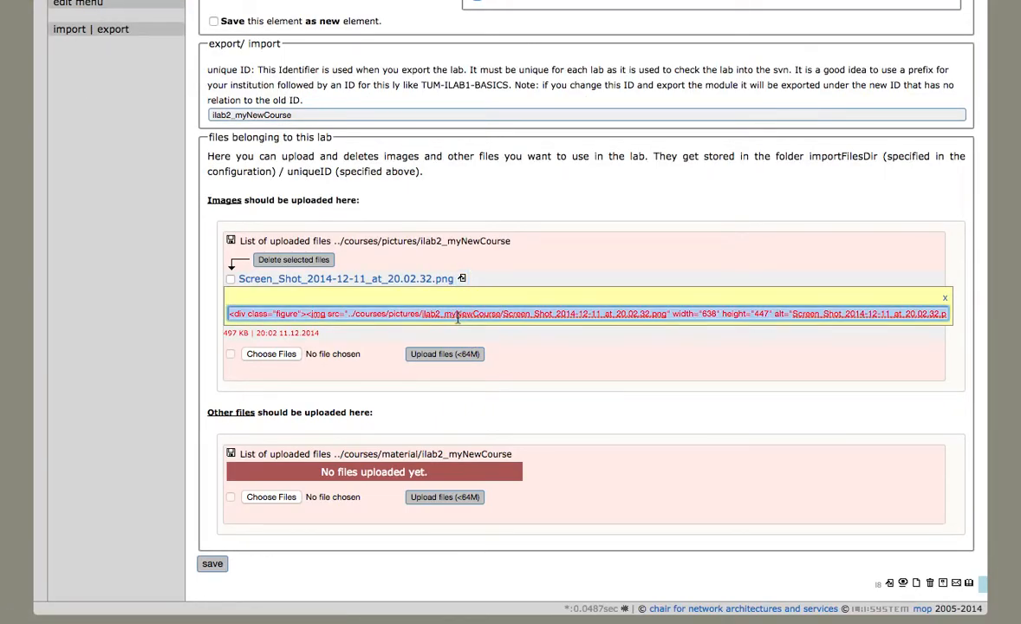
scroll(399, 240, "up", 10)
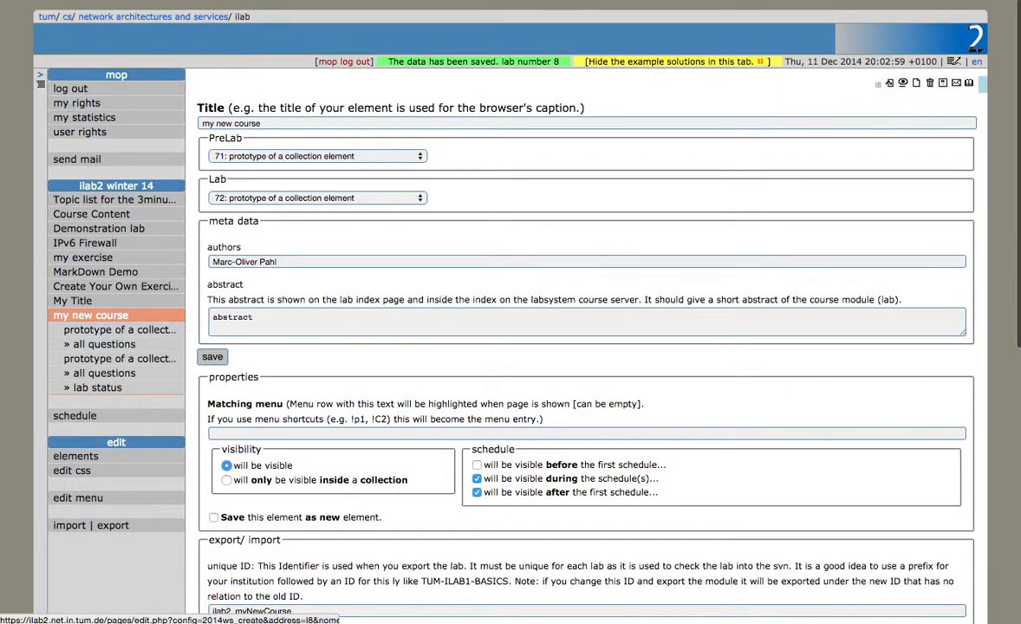
left_click_drag(14, 0, 47, 31)
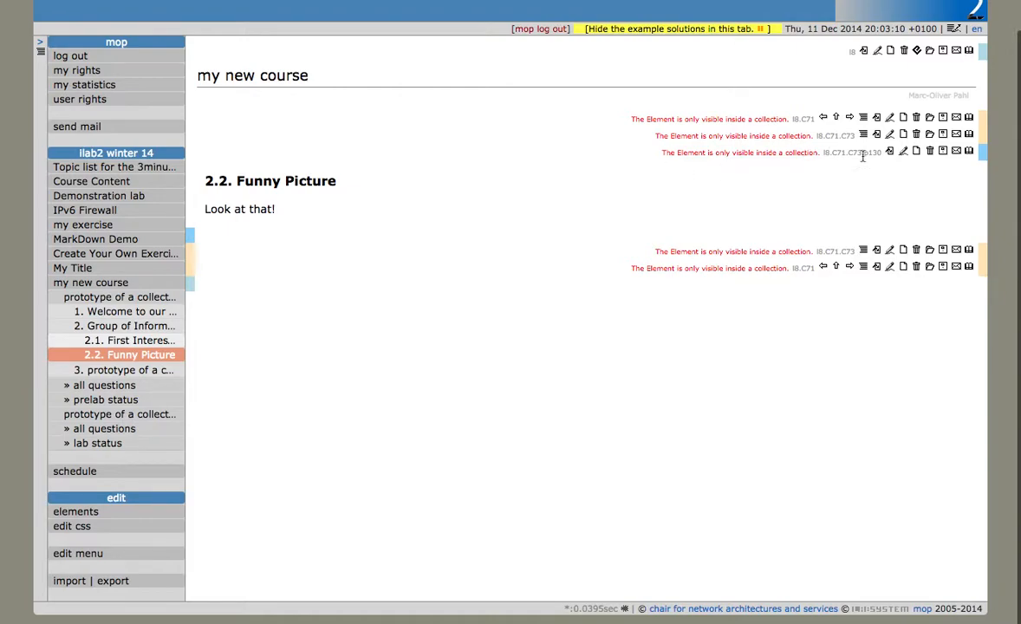
Step: Paste the image embed code below the "Look at that!" paragraph of the "Funny Picture" page, save it and view the picture
left_click(903, 154)
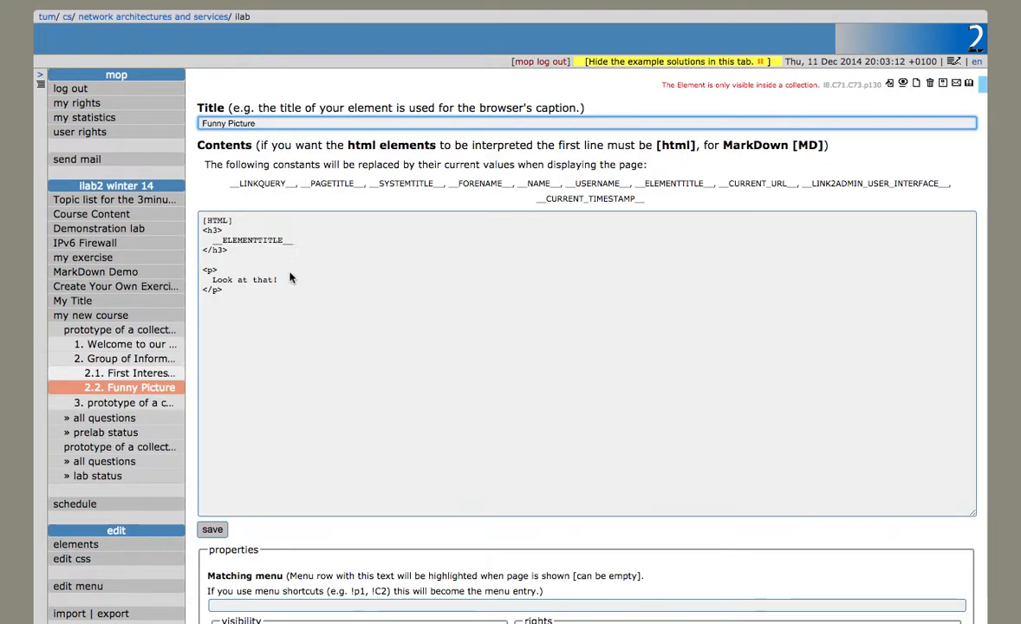
left_click(284, 300)
key("Return")
key("Return")
key("super+v")
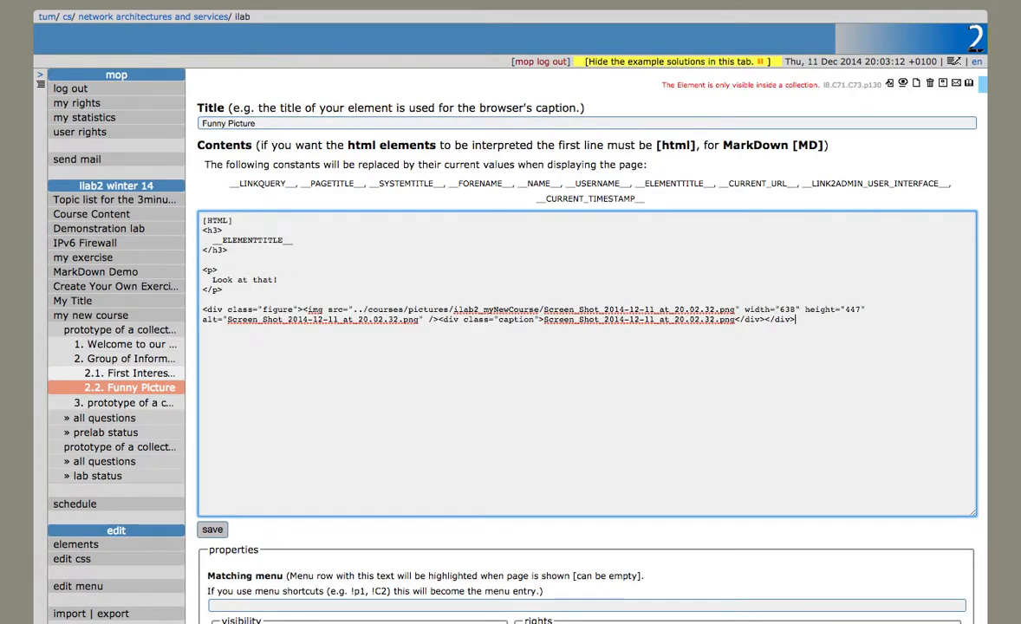
left_click(214, 529)
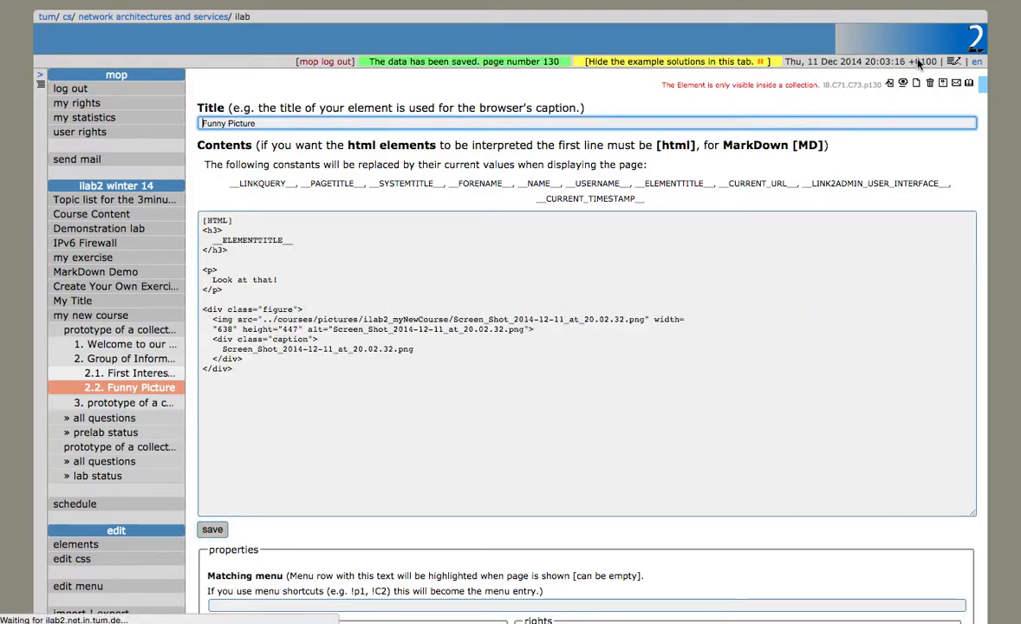
left_click(904, 83)
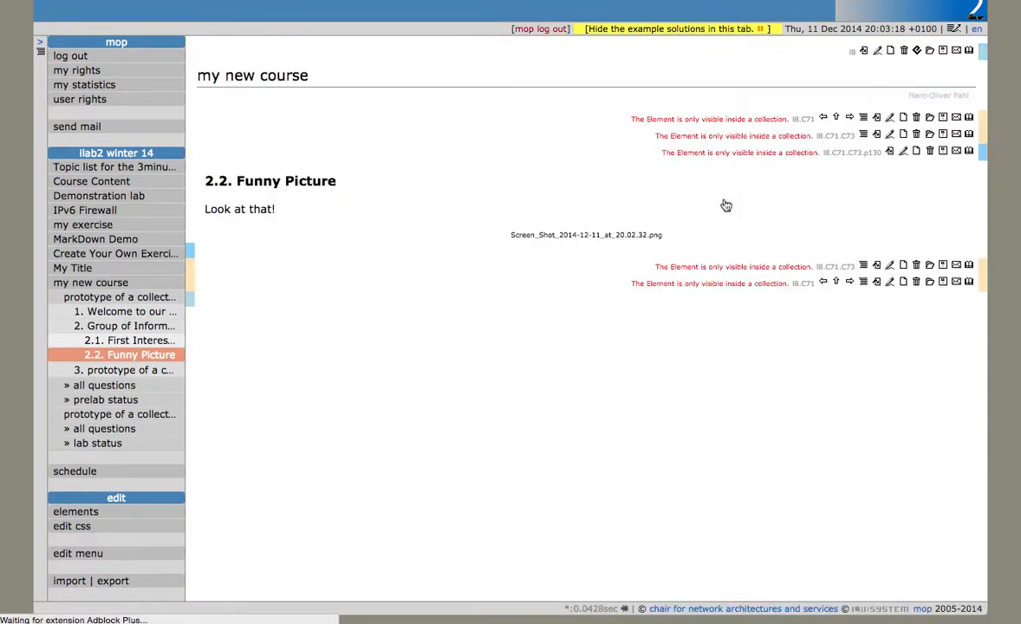
scroll(621, 255, "down", 2)
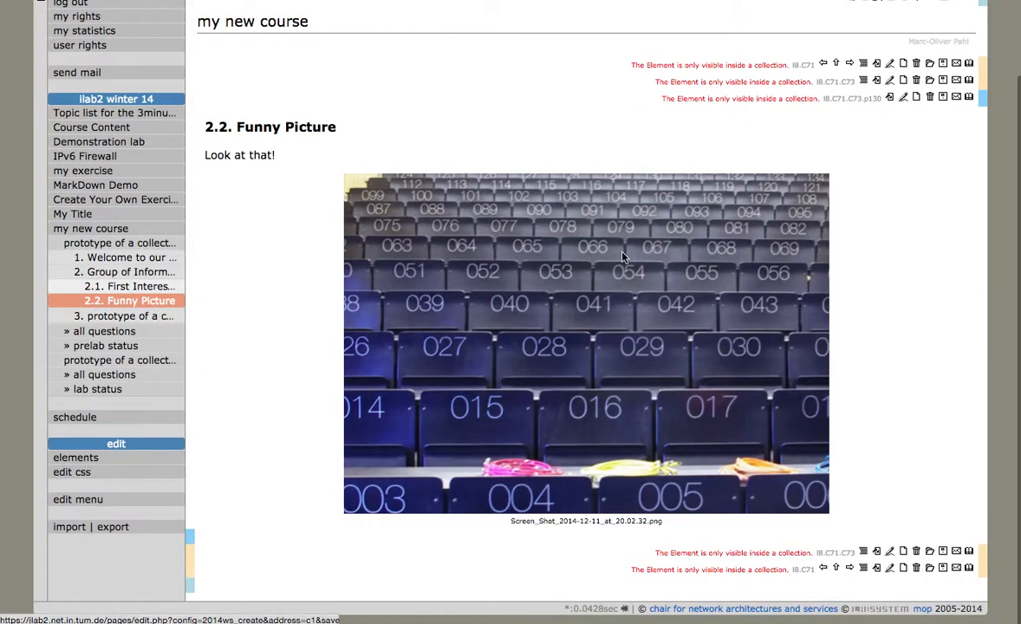
Step: Add a new multiple-choice question and a new page to PreLab collection 3
left_click(156, 317)
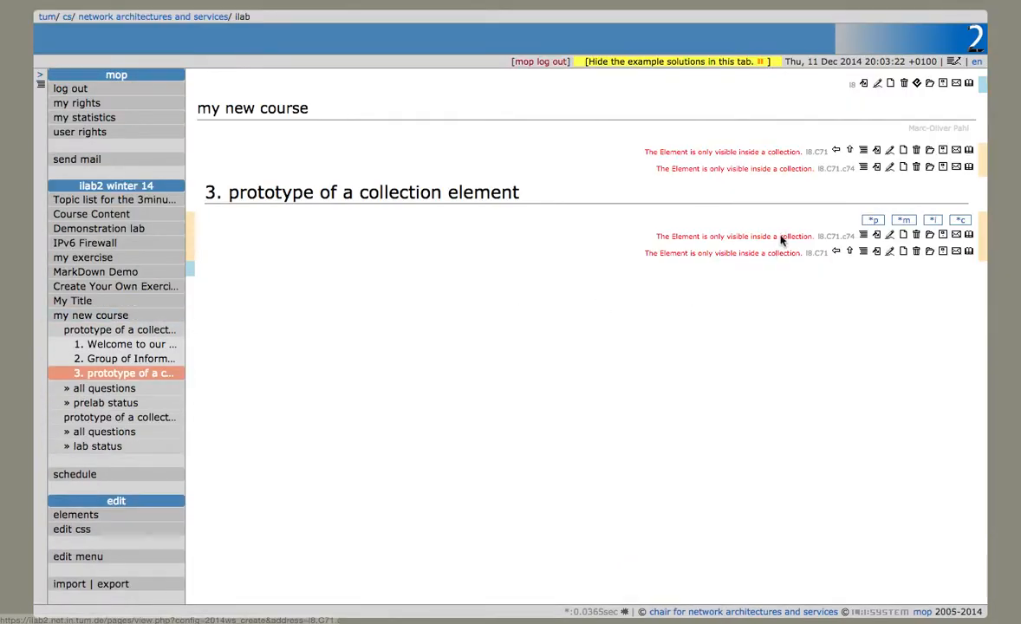
left_click(906, 223)
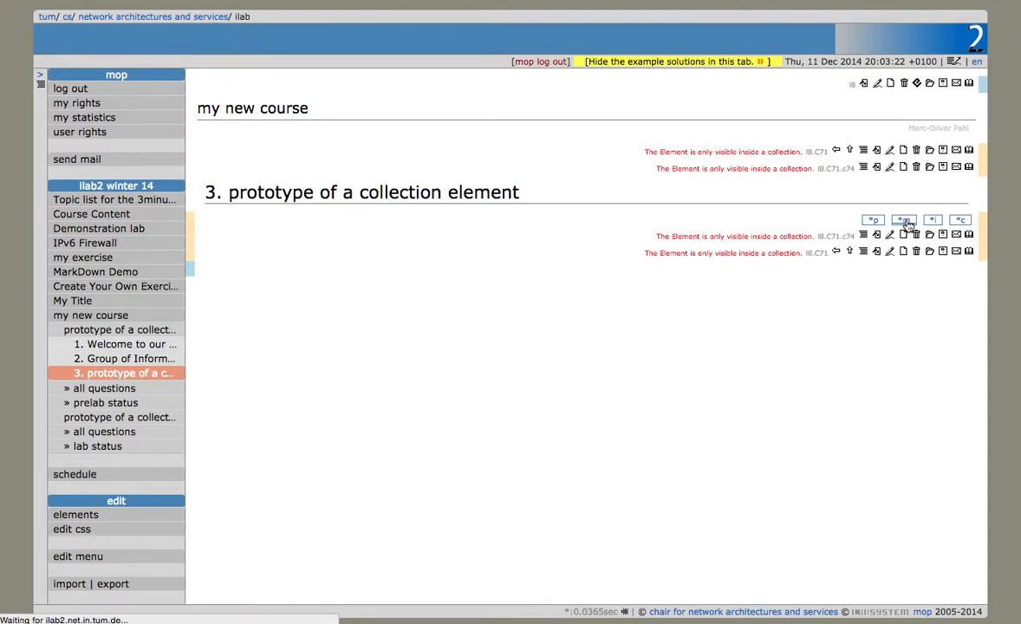
left_click(877, 435)
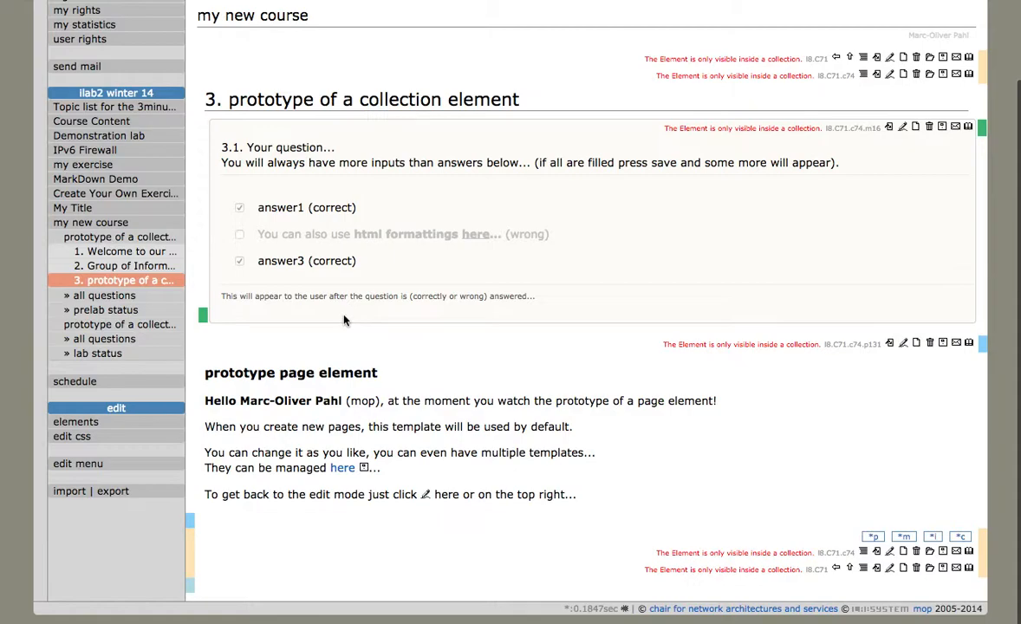
Step: Add a new page to the course's Lab collection, open it for editing and set its title to "Setup"
left_click(143, 323)
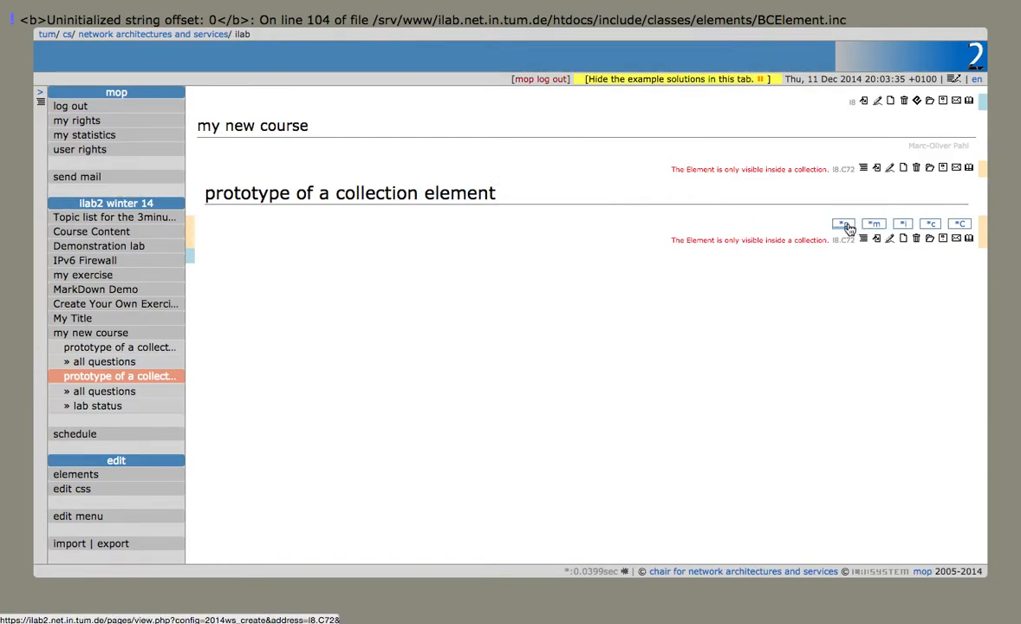
left_click(847, 227)
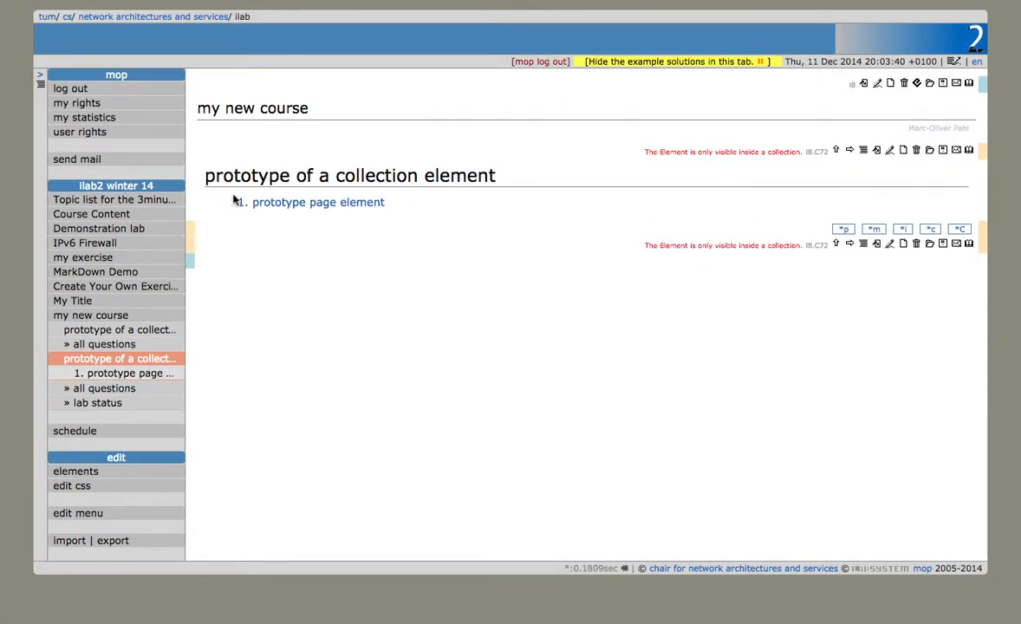
left_click(616, 189)
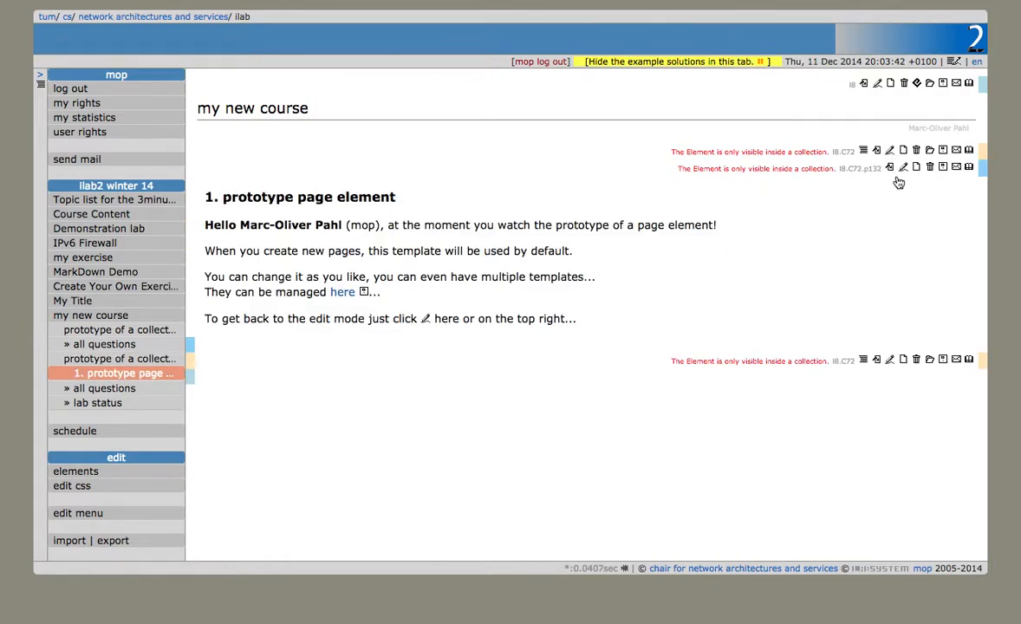
left_click(904, 171)
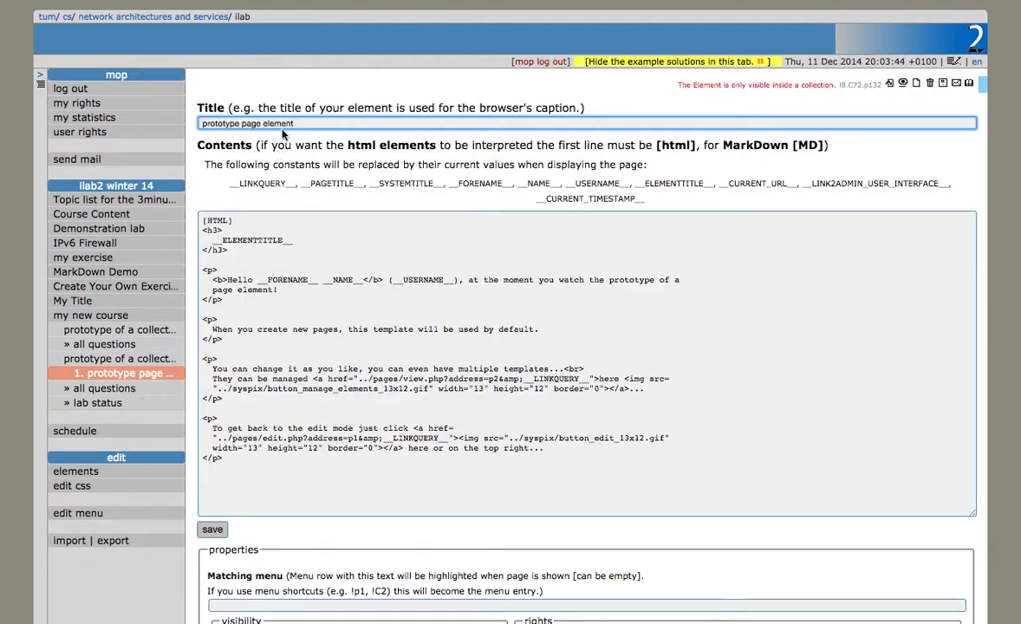
triple_click(291, 123)
type("Setup")
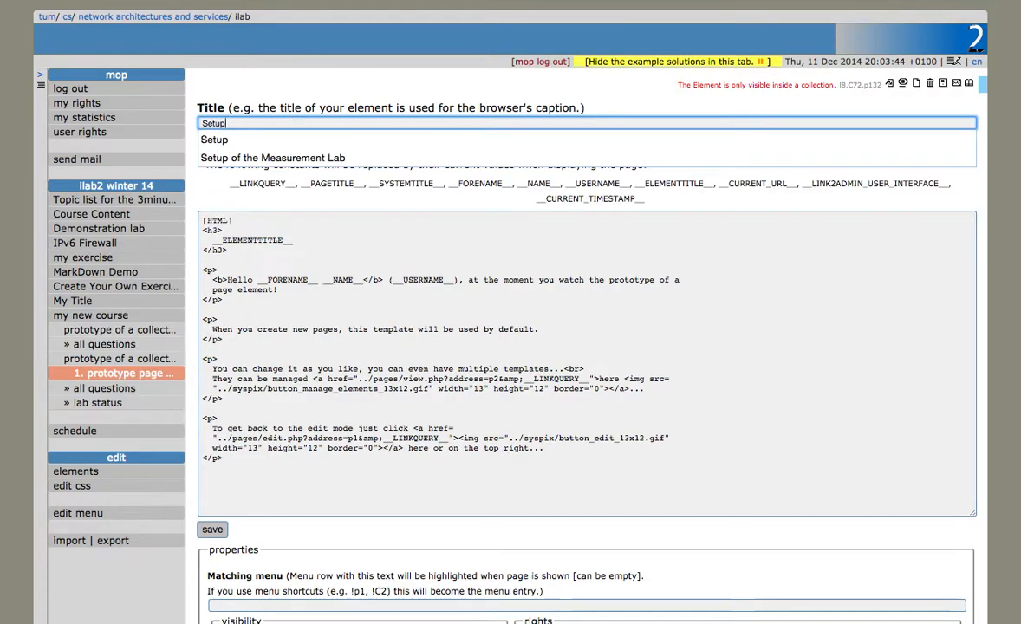
key("Tab")
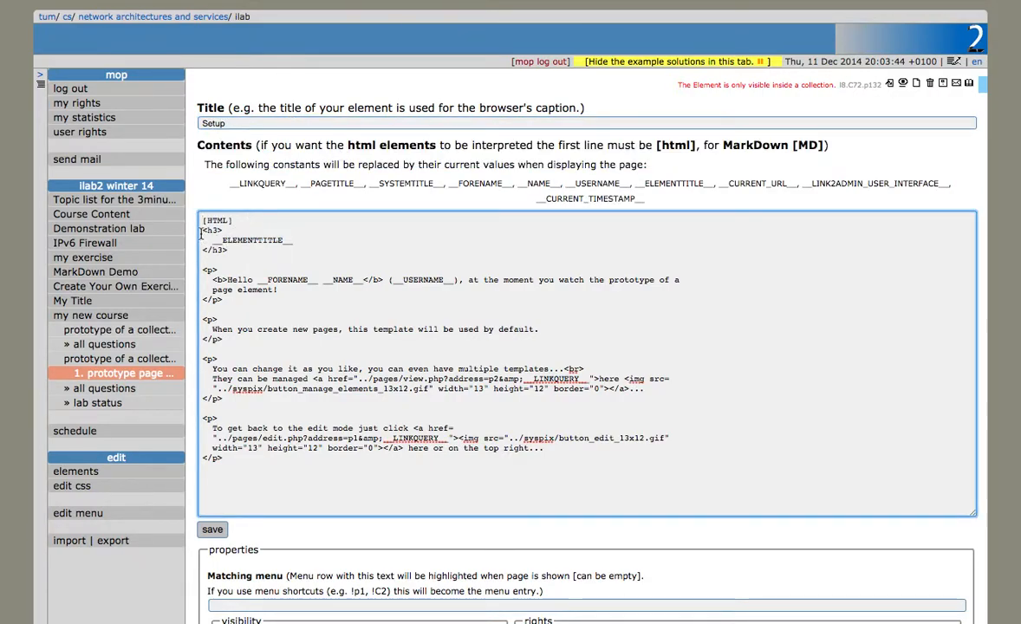
Step: Replace the Setup page's template content with a div of class "TODO" reading "TODO: put the setup picture and description here...", save it and check the preview
left_click_drag(201, 232, 346, 530)
type("<p")
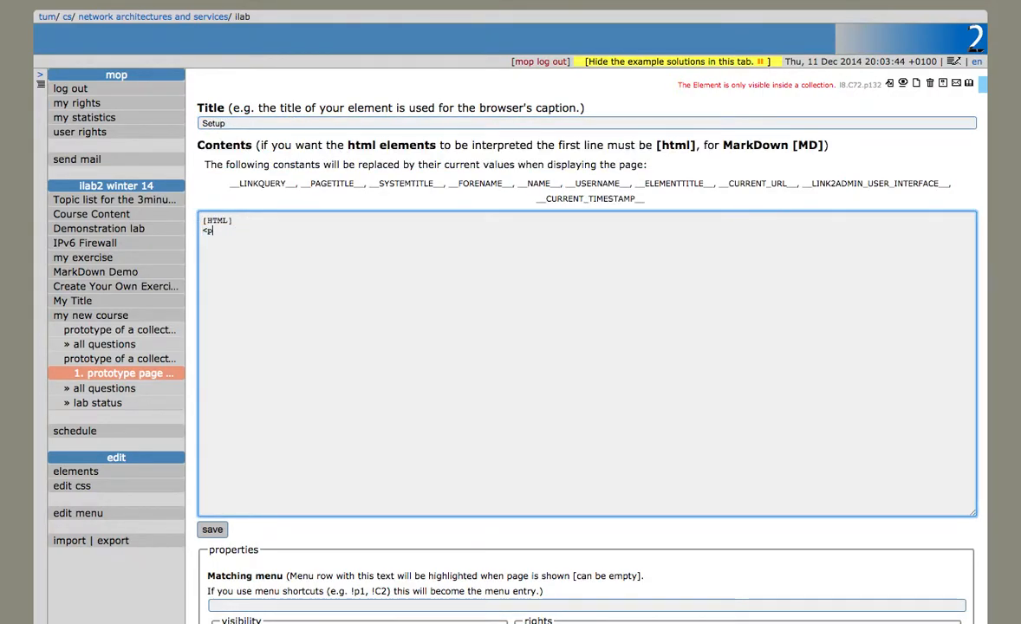
type(">TODO:")
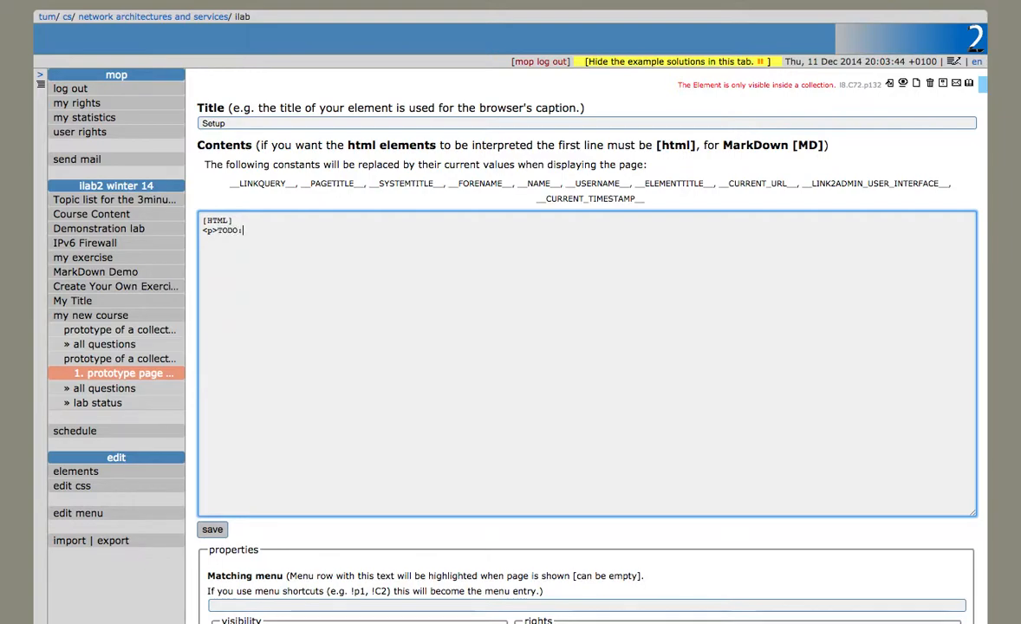
type(" put the setup picture and descri")
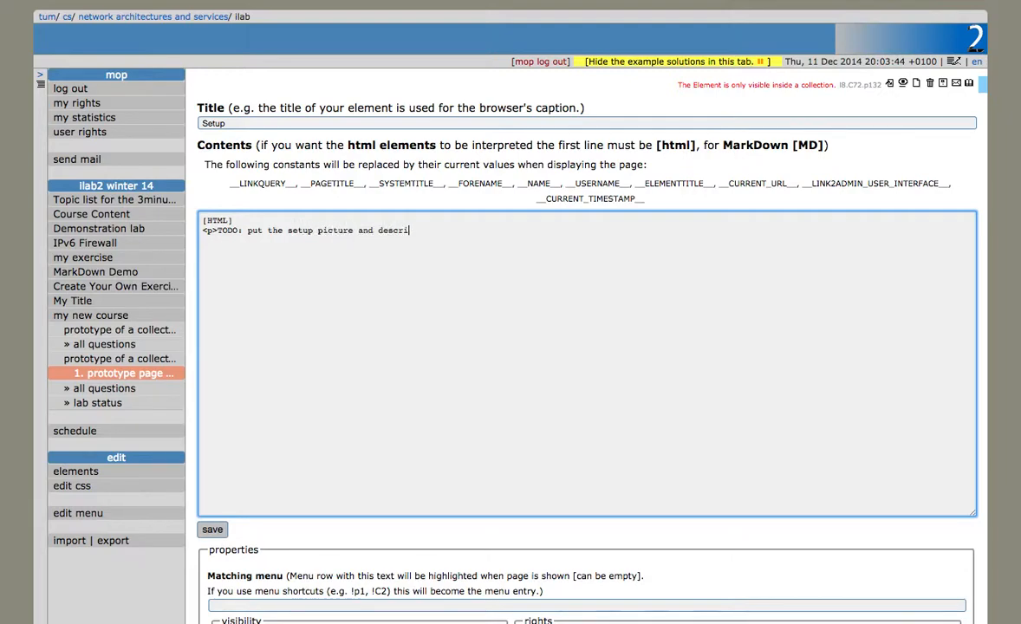
type("ption here...")
key("BackSpace")
type("div class=\"TODO\"")
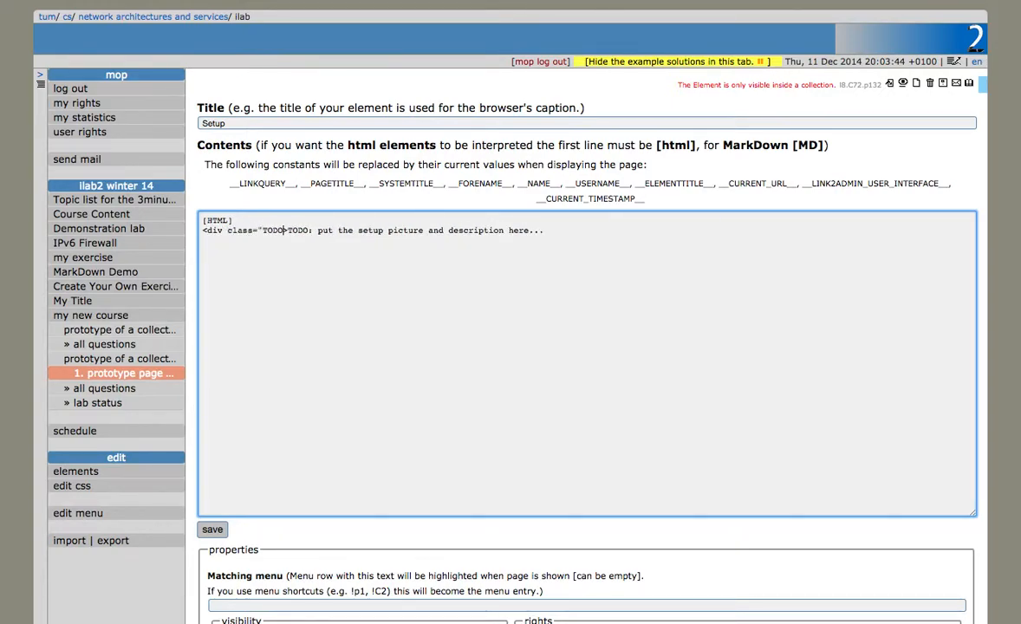
type("\"")
left_click(212, 529)
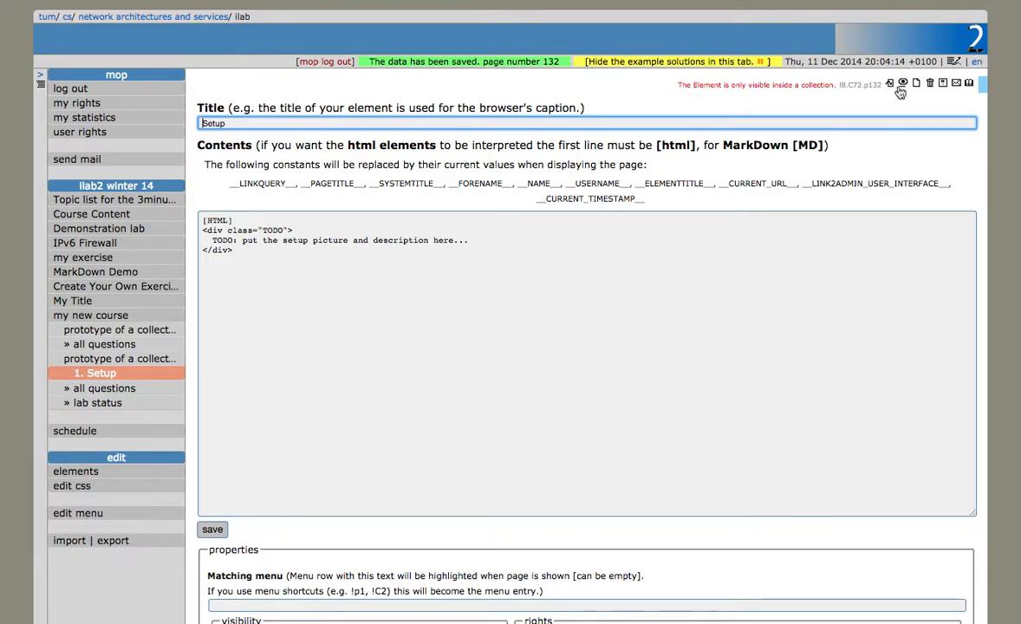
scroll(294, 587, "down", 7)
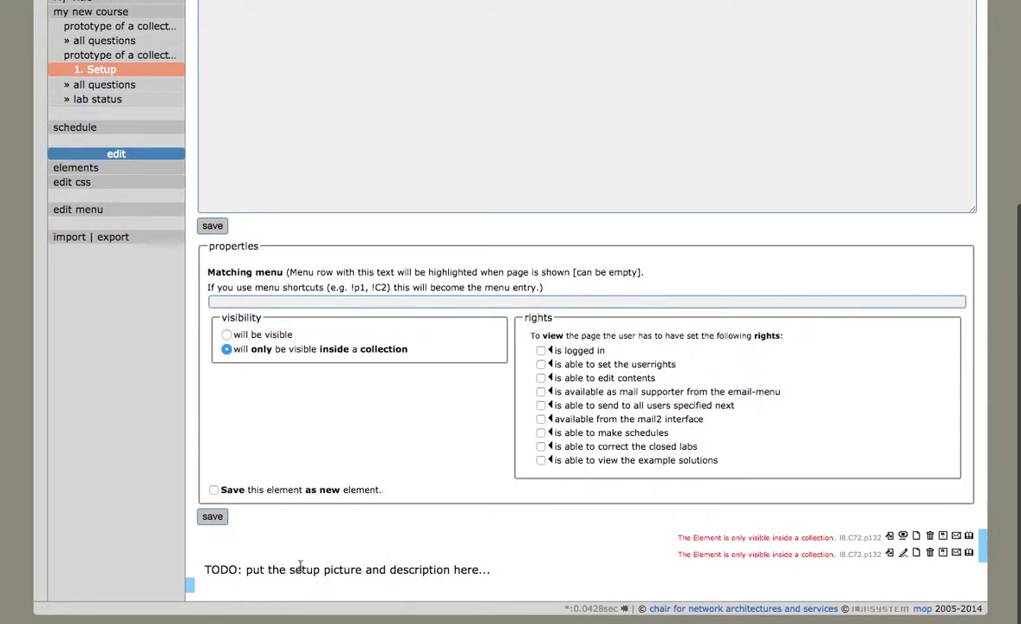
scroll(297, 515, "up", 7)
Step: Open the course stylesheet and start a ".labsys_mop_contentArea .TODO" rule at its end, copying the selector prefix from the figure rule
left_click(101, 487)
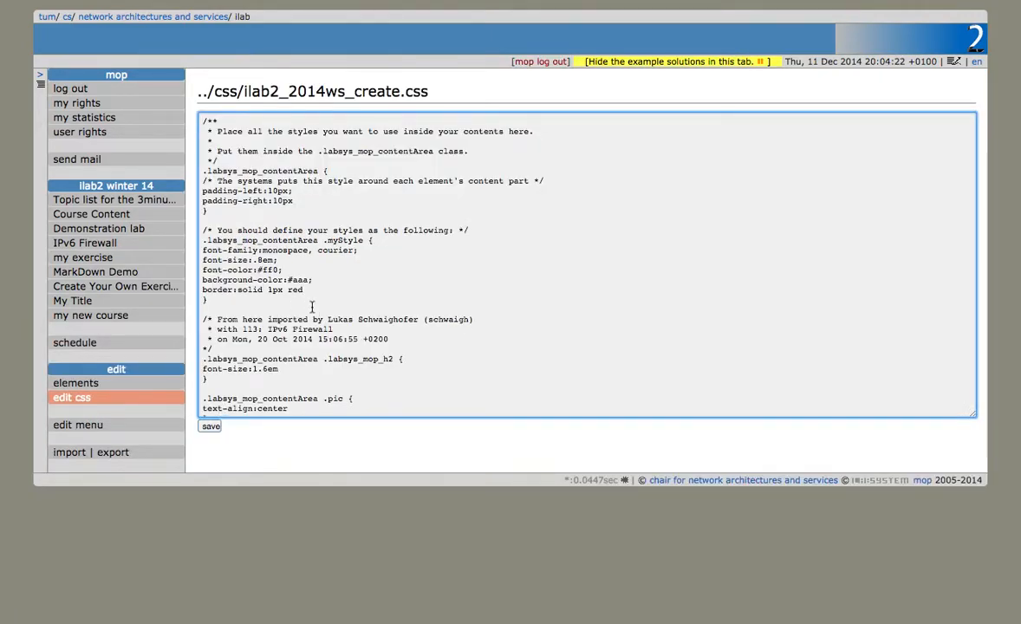
scroll(320, 346, "down", 15)
left_click_drag(324, 389, 178, 389)
key("super+c")
key("Right")
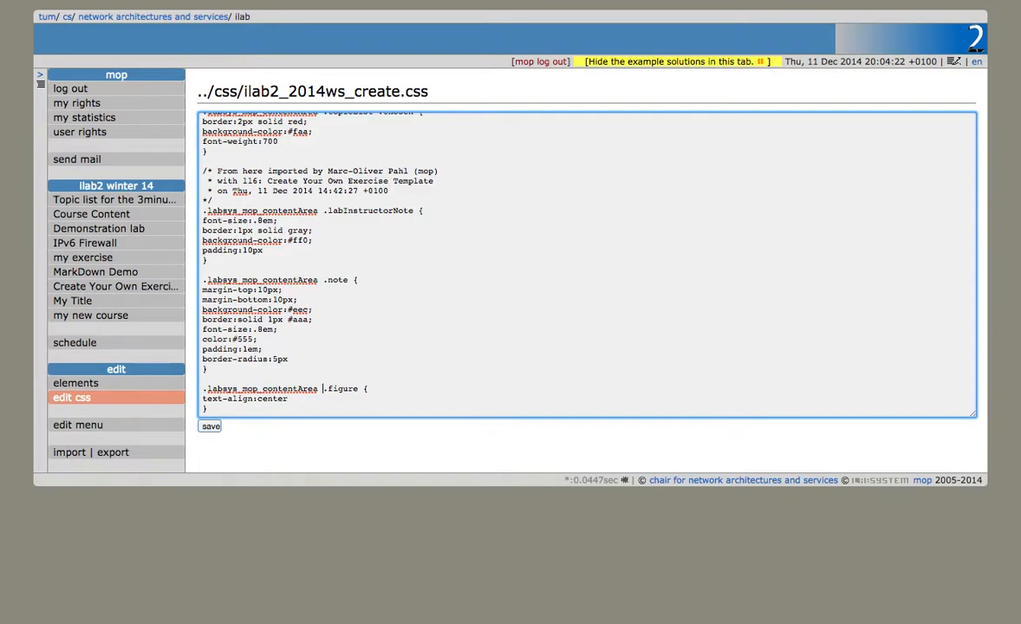
key("Return")
key("Return")
key("super+v")
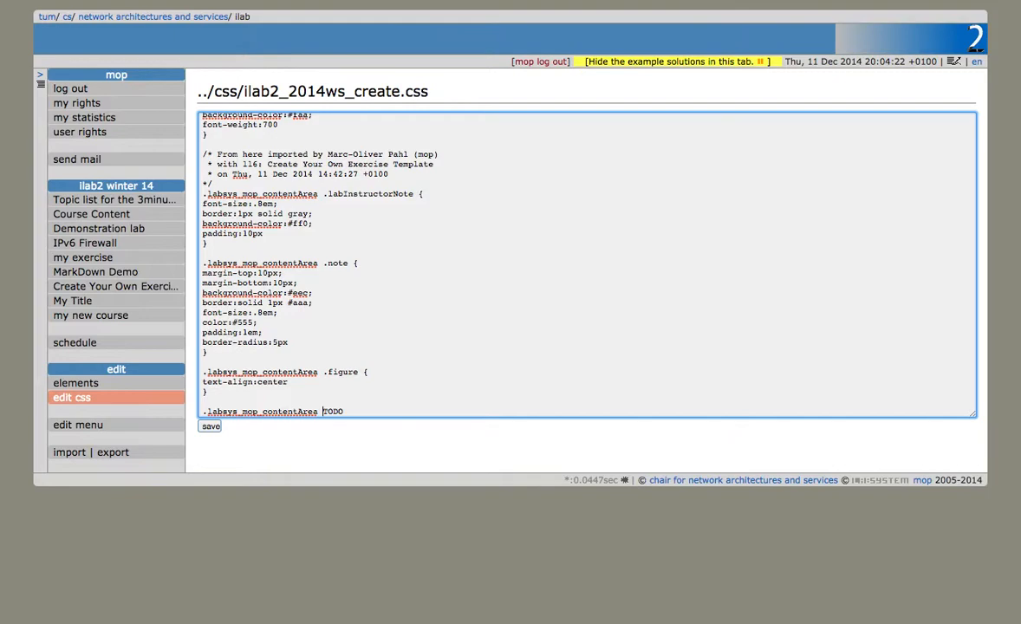
type("{")
key("Return")
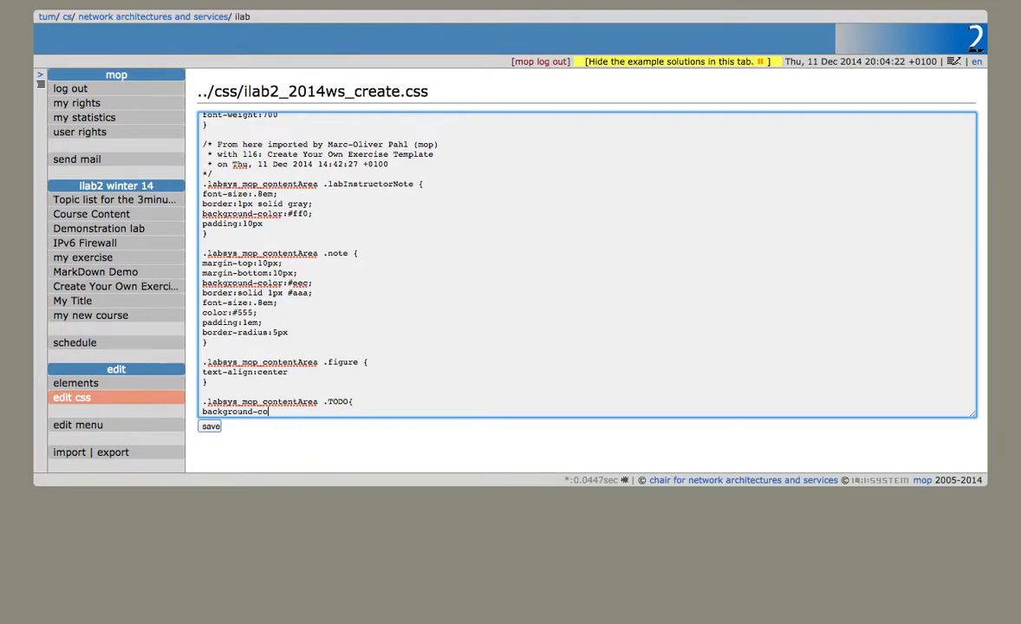
Step: Give the TODO rule background-color #f00, color #fff and border 1px solid #000, close it and save the stylesheet
type("background-color: #f00;")
key("Return")
type("color:#")
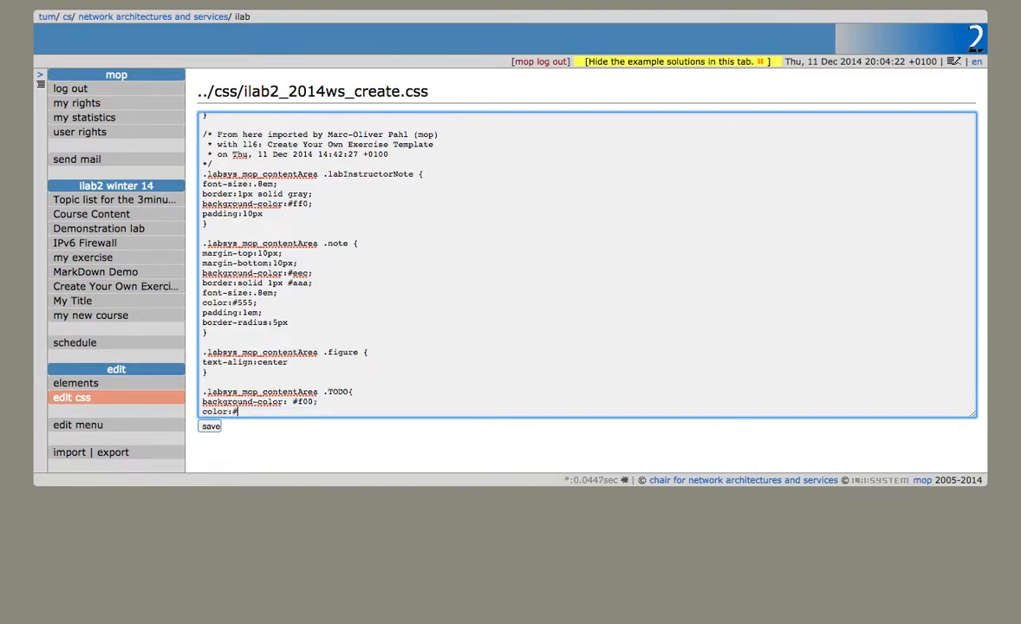
type("fff;")
key("Return")
type("border: 1px solid #000")
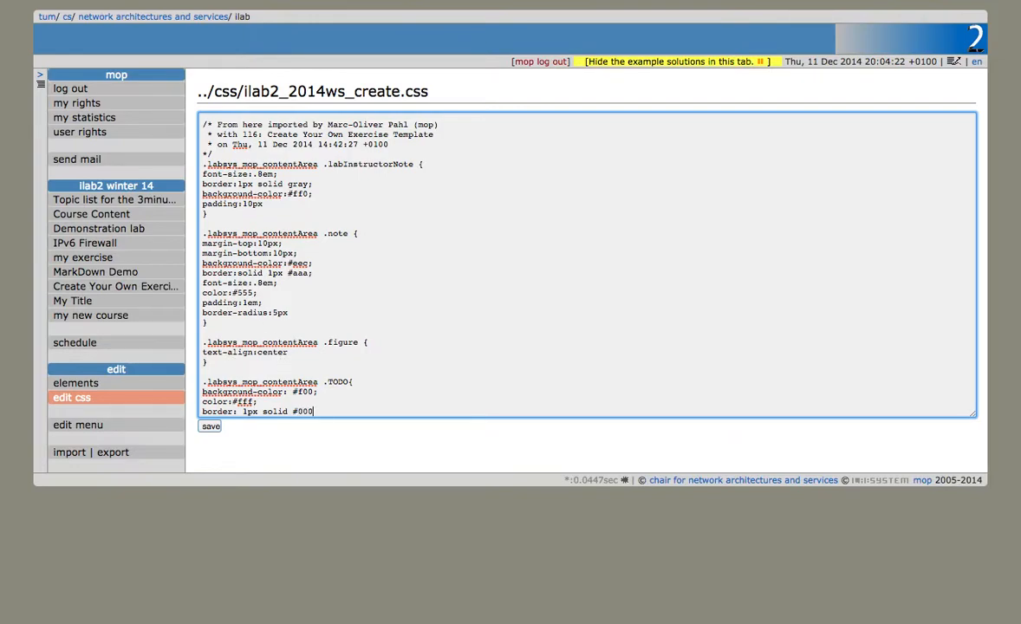
key("Return")
type("}")
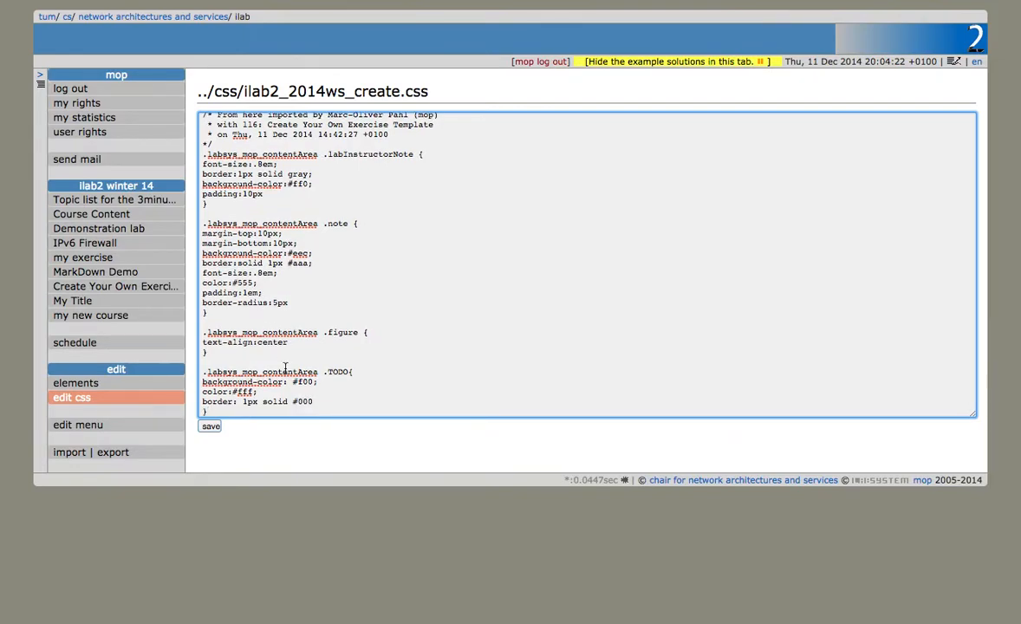
left_click(201, 429)
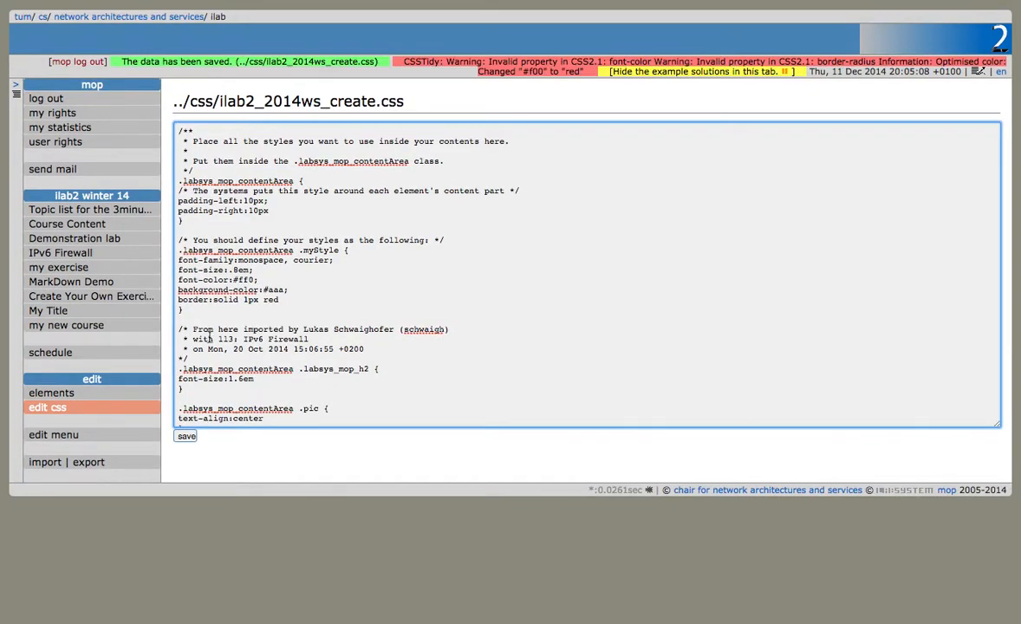
Step: Review the saved TODO rule, return to the Setup page and view its styled TODO note
scroll(205, 350, "down", 15)
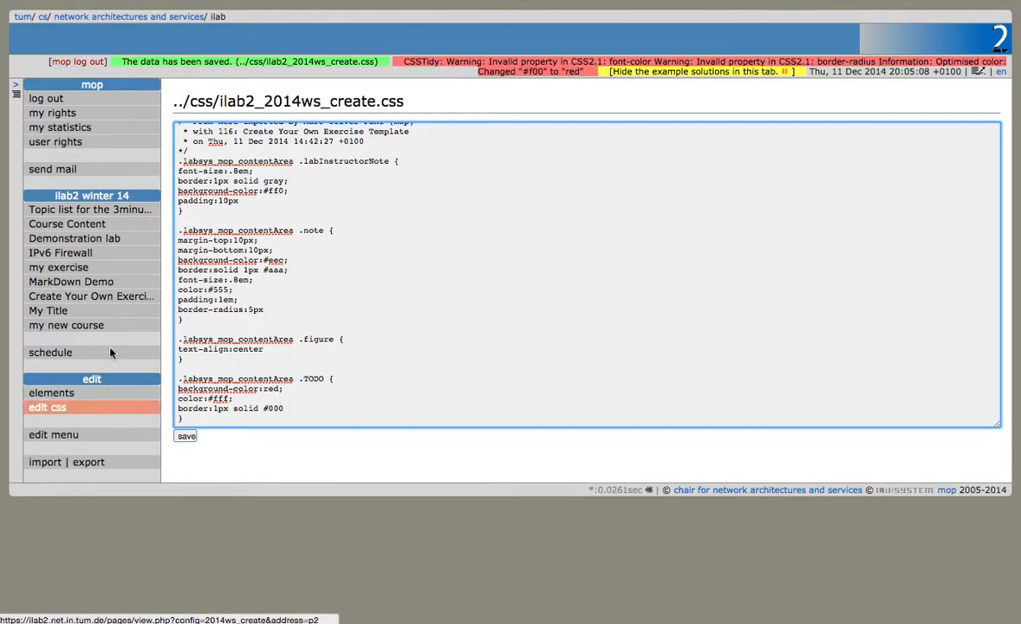
left_click_drag(16, 0, 32, 19)
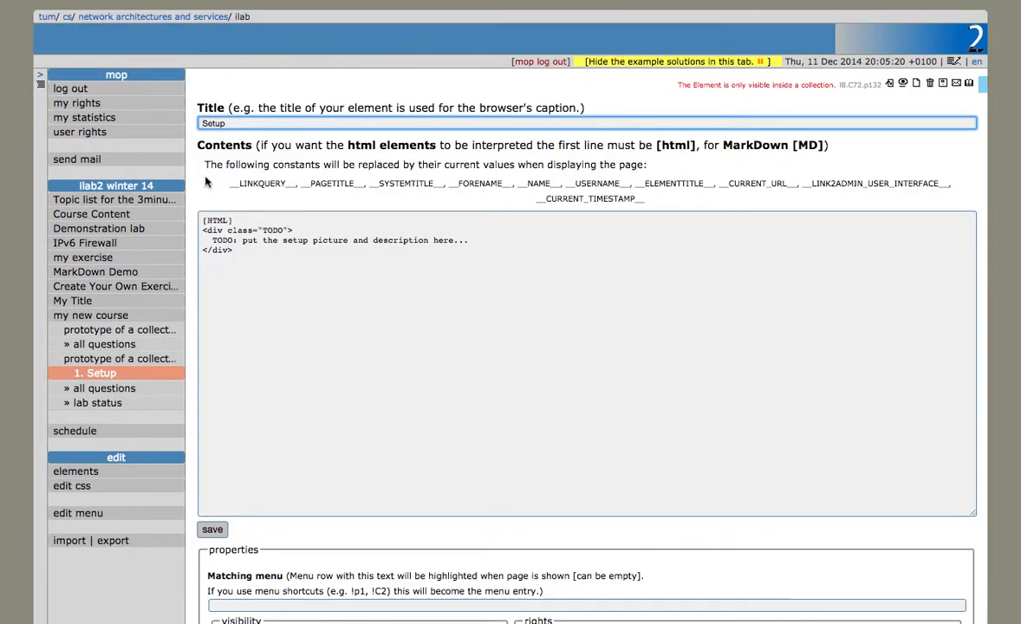
left_click(902, 83)
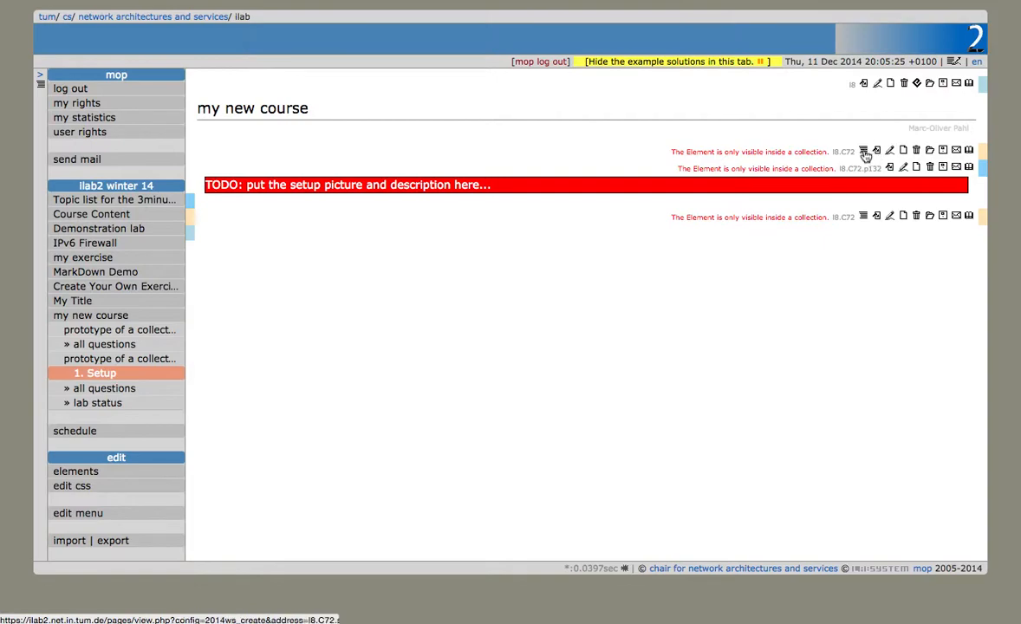
Step: Add a new sub-collection after the Setup page in the Lab collection and open it for editing
left_click(148, 361)
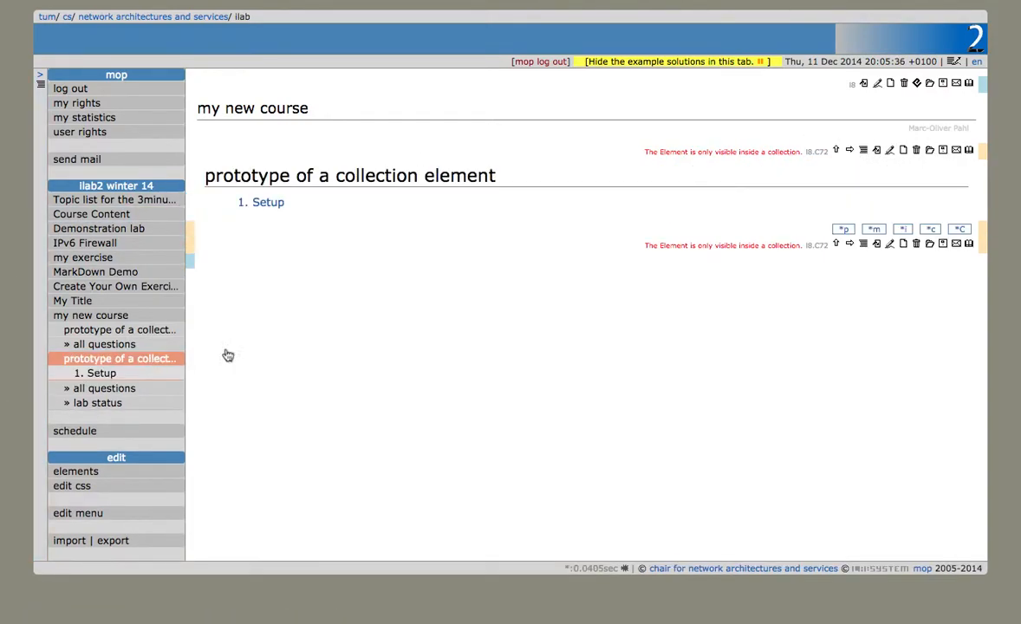
left_click(932, 229)
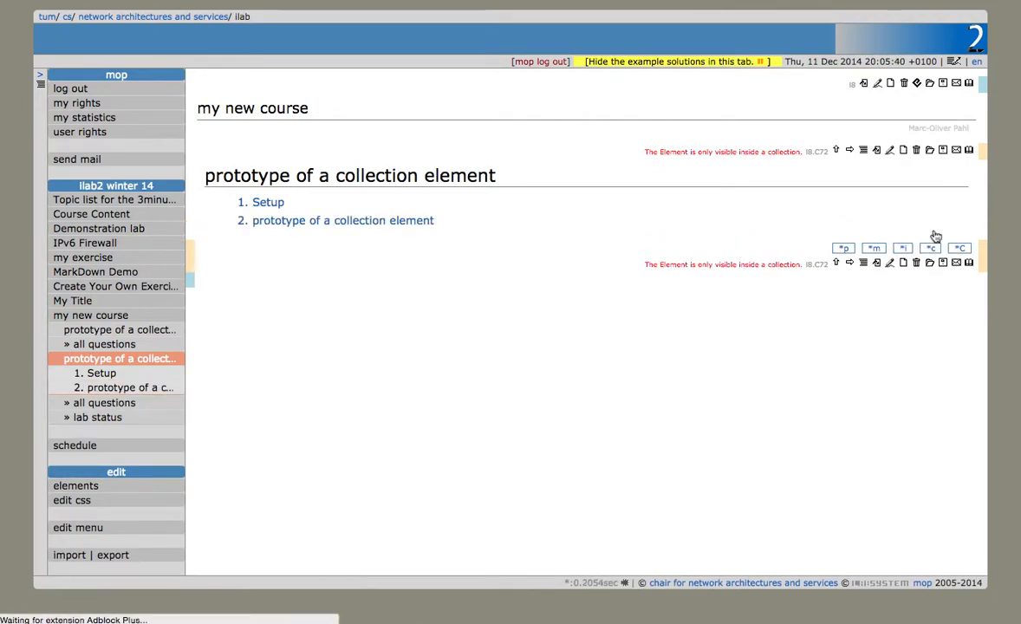
left_click(349, 221)
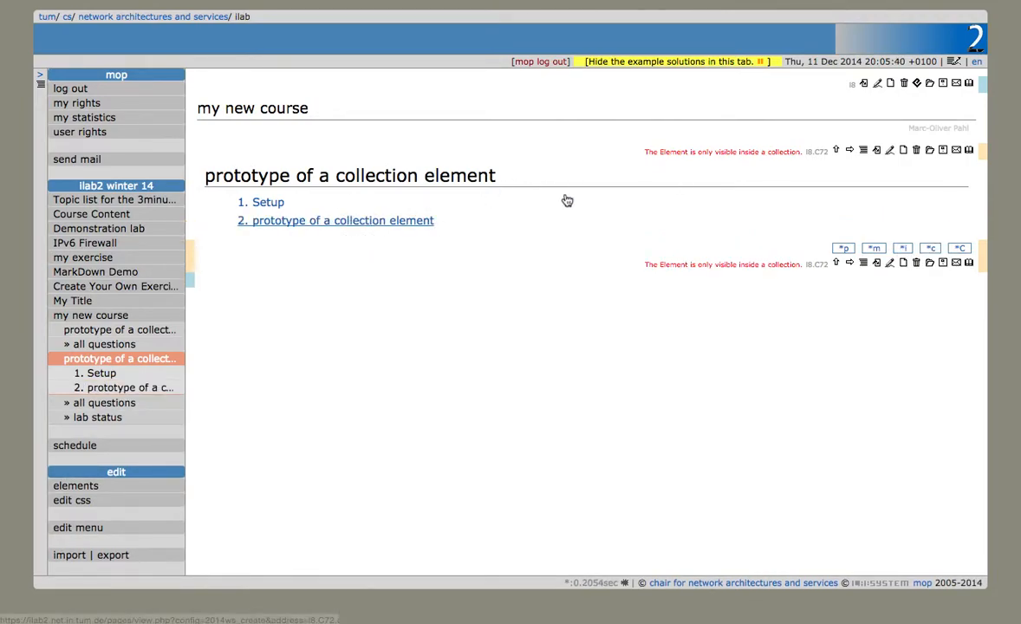
left_click(890, 168)
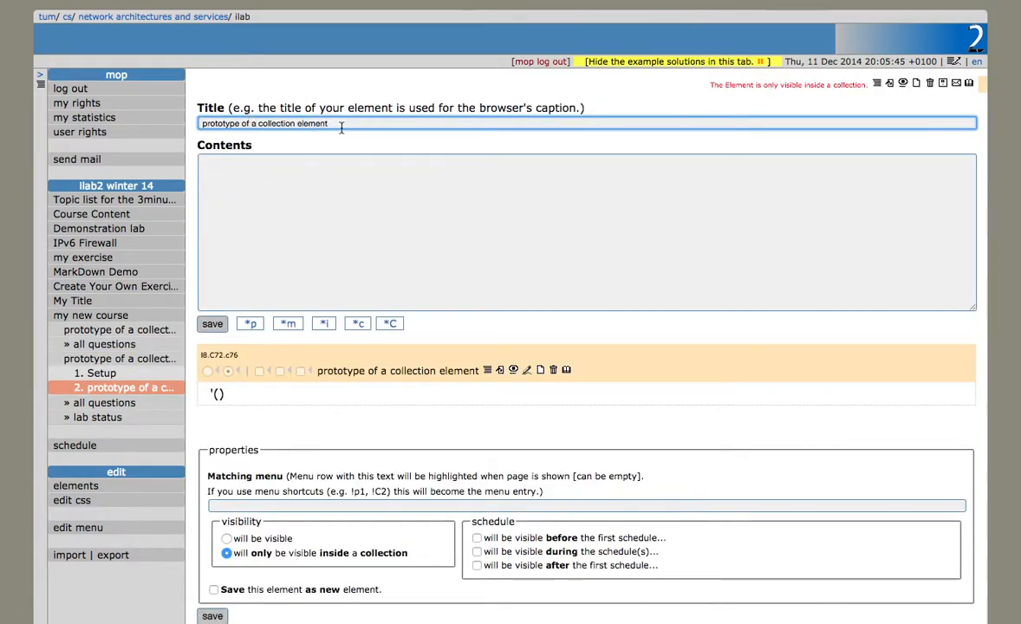
Step: Set the new sub-collection's title to "First Part of the lab" and save it
left_click(302, 123)
left_click_drag(302, 124, 188, 123)
type("F")
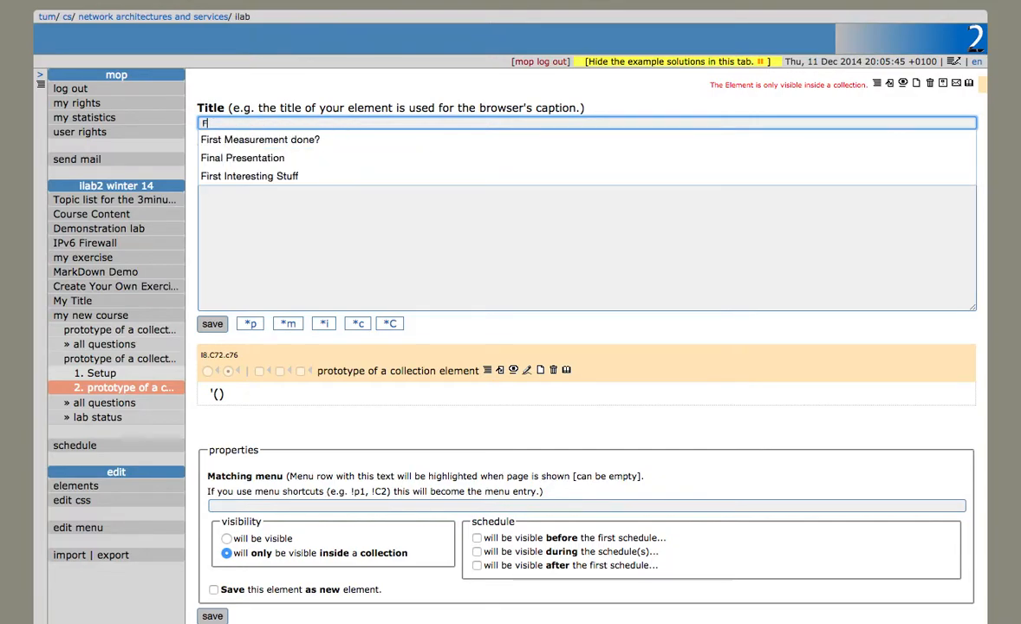
type("irst part of the")
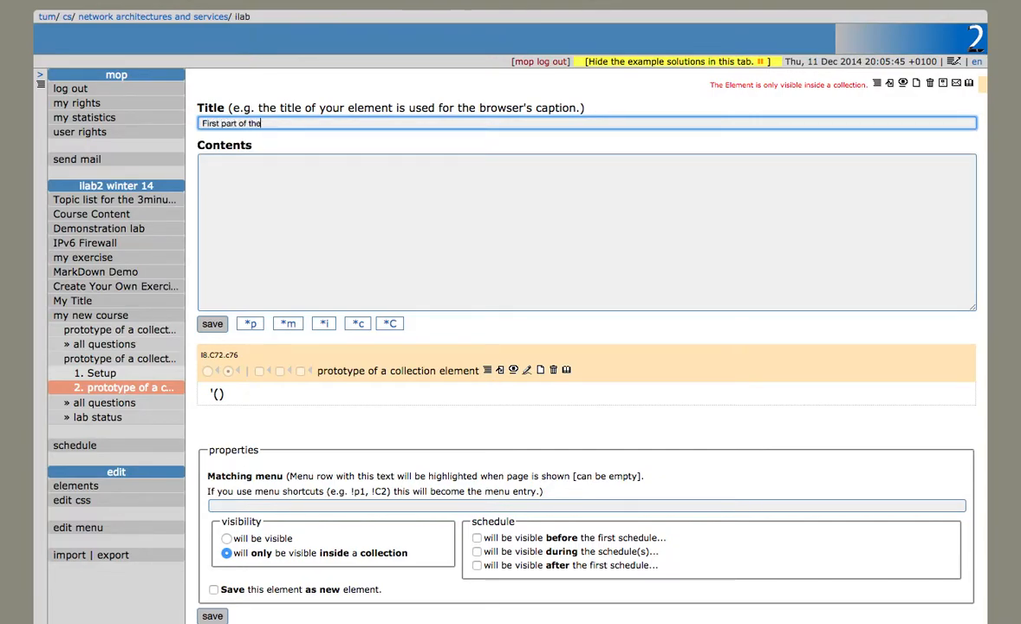
key("Left")
key("Left")
key("Left")
key("Left")
key("BackSpace")
type("P")
key("Return")
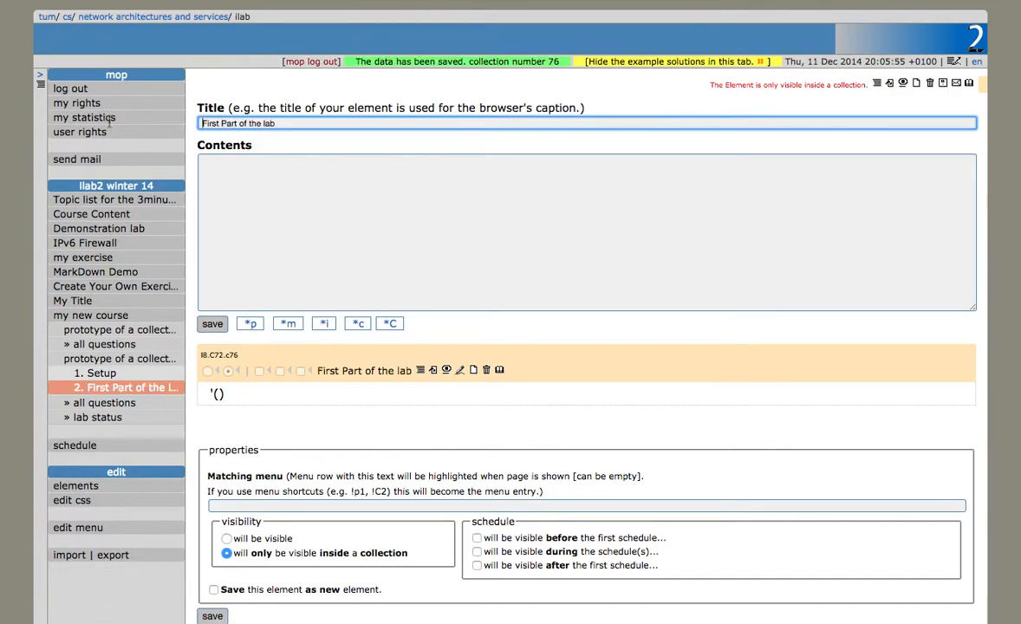
Step: Add a new page and a new free-text question to the "First Part of the lab" collection and view it
left_click(249, 327)
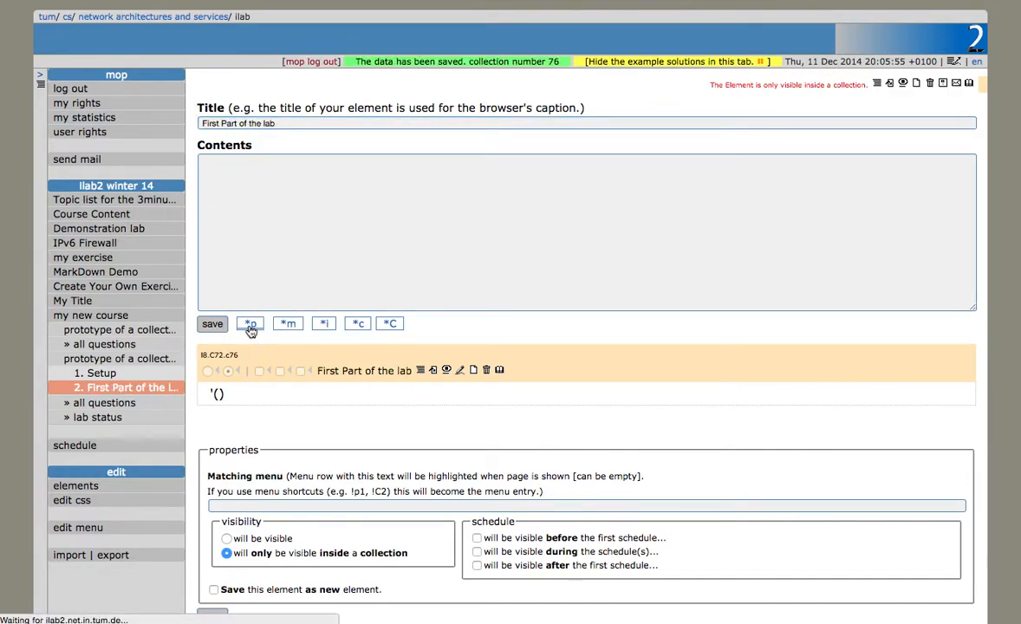
left_click(324, 324)
left_click(904, 84)
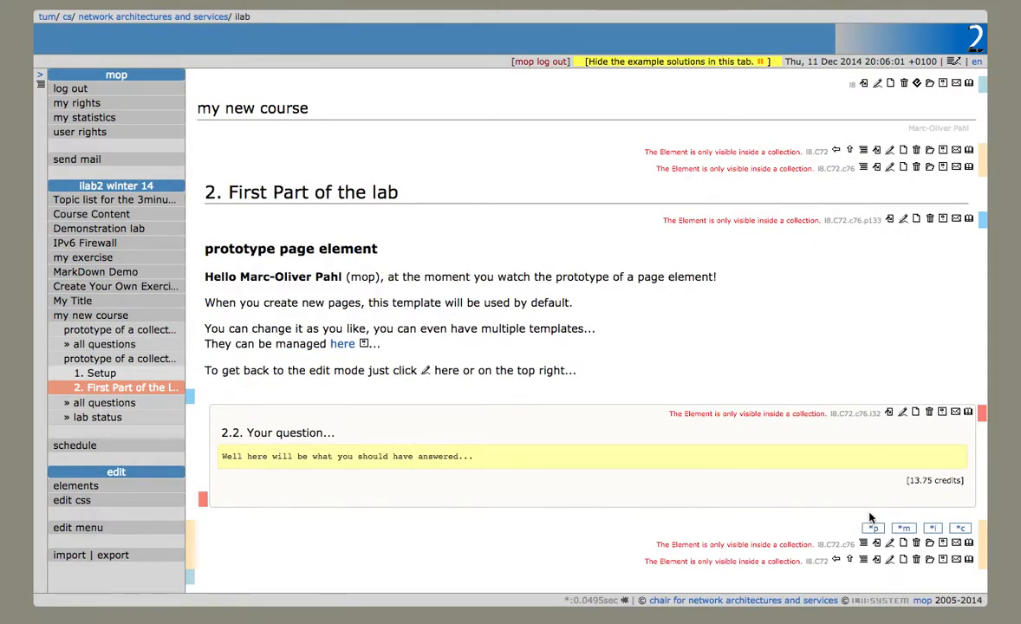
Step: Replace the new page's template content with a paragraph reading "Setup instructions, goals, ...", save it and view the page
left_click(904, 219)
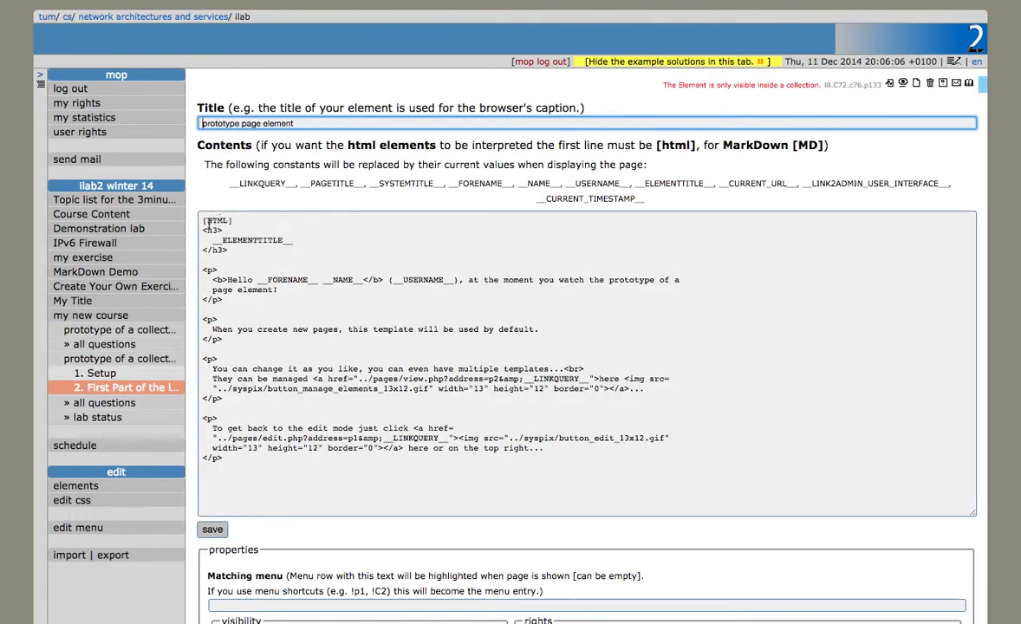
left_click_drag(208, 224, 346, 477)
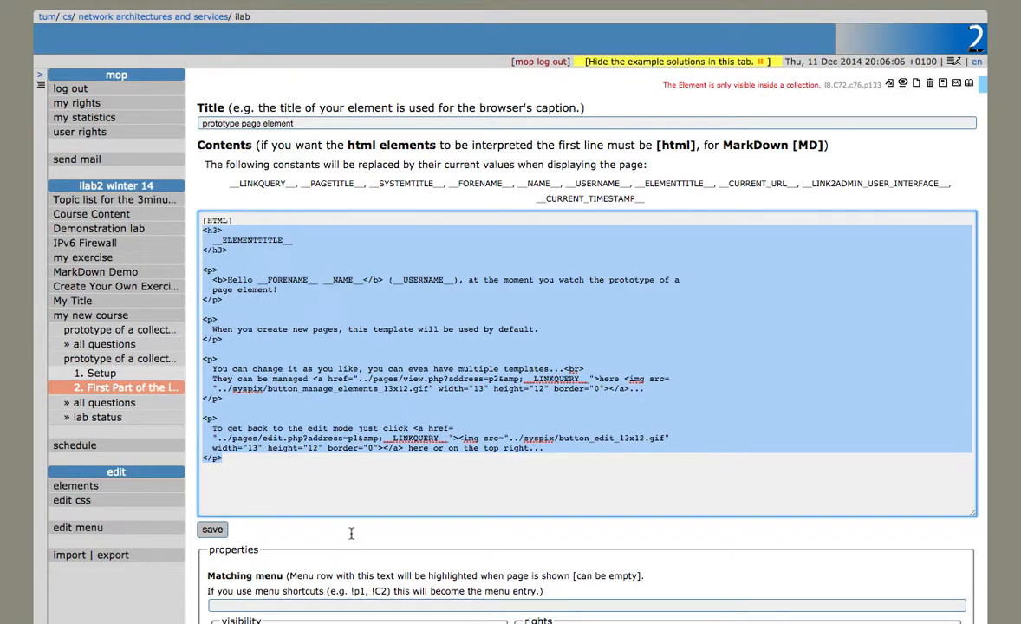
type("<p> Setup")
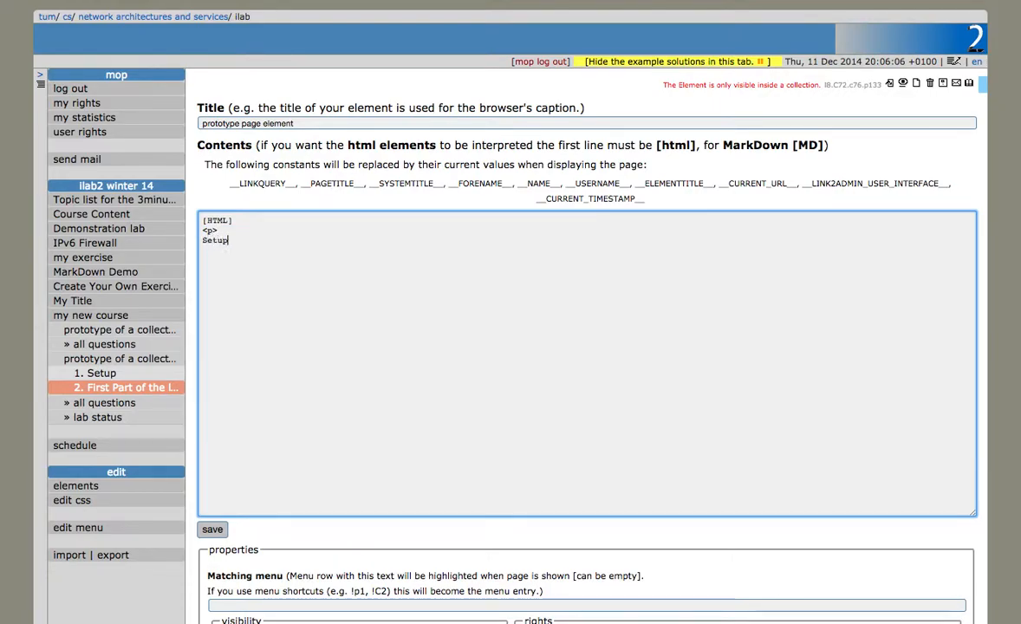
type(" instructio")
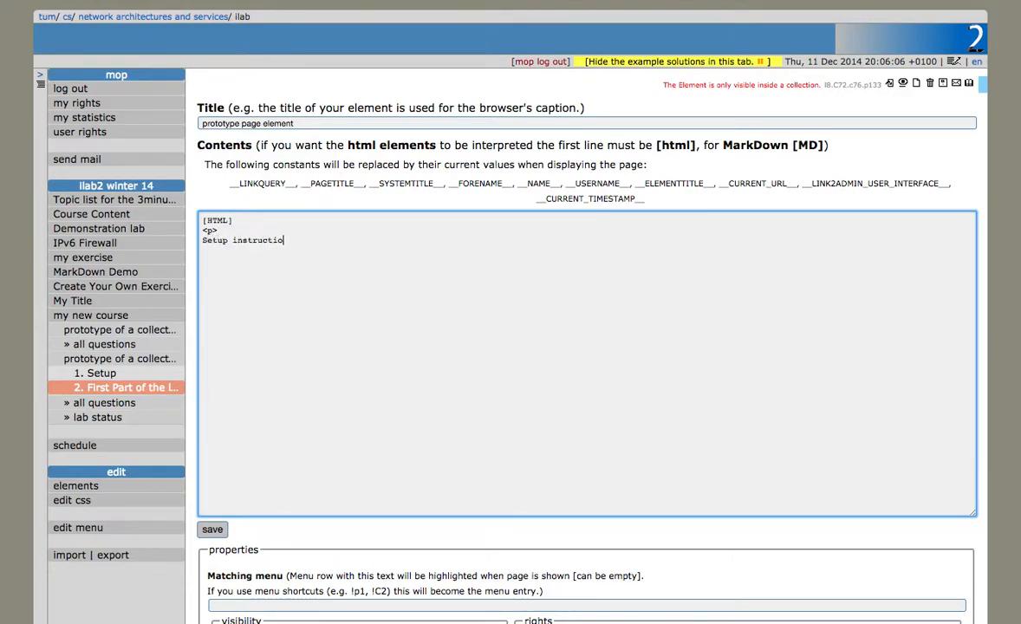
type("ns, goals, ...")
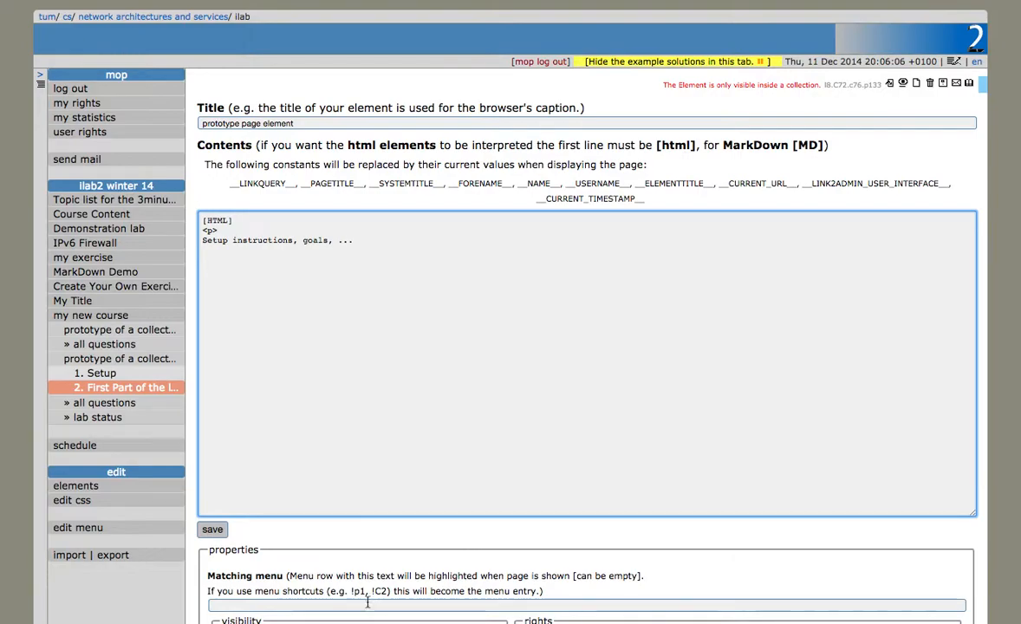
left_click(208, 528)
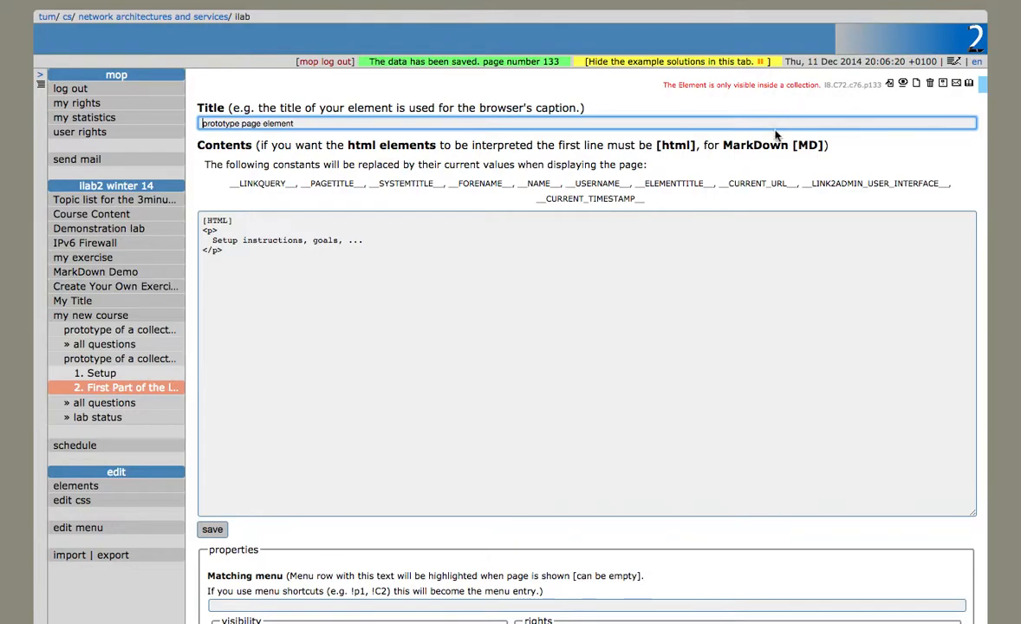
left_click(902, 82)
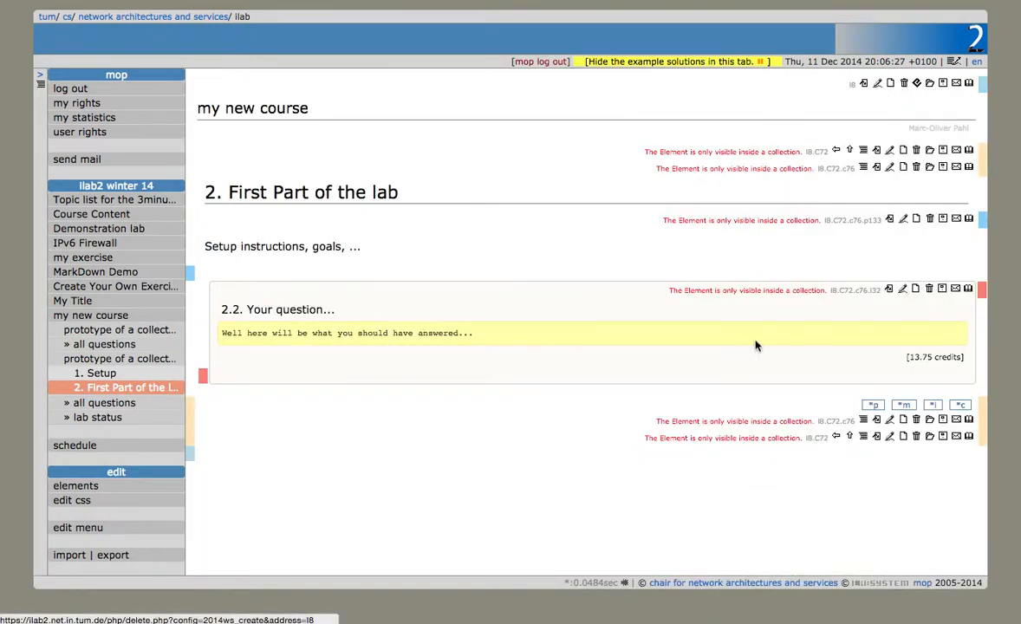
Step: Open the free-text question in "First Part of the lab" for editing and set its question to "Why is it not possible to ping PC3?"
left_click(902, 289)
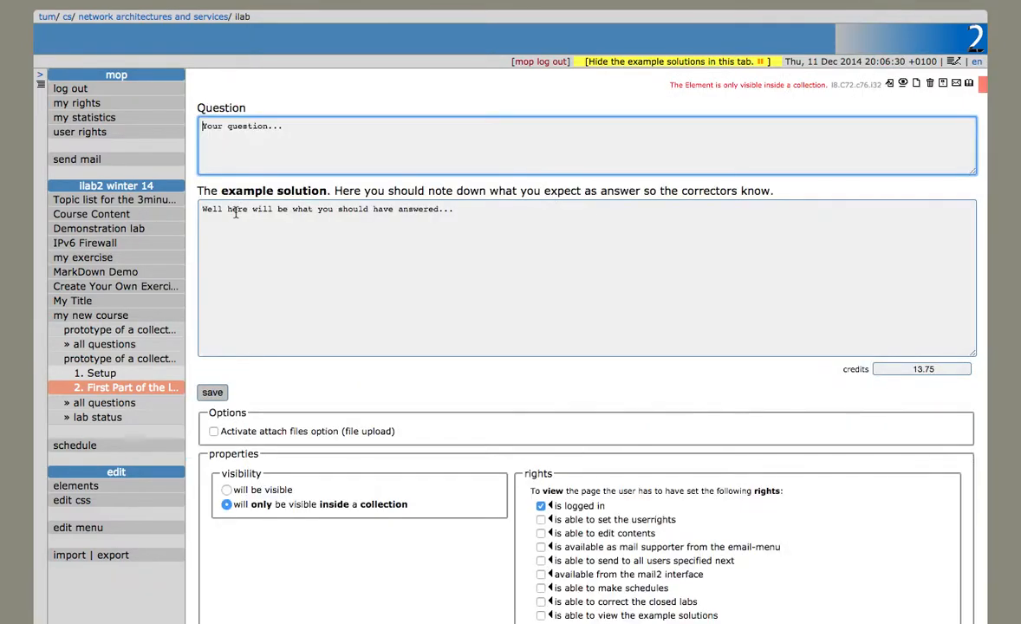
left_click_drag(300, 131, 107, 132)
type("Why ")
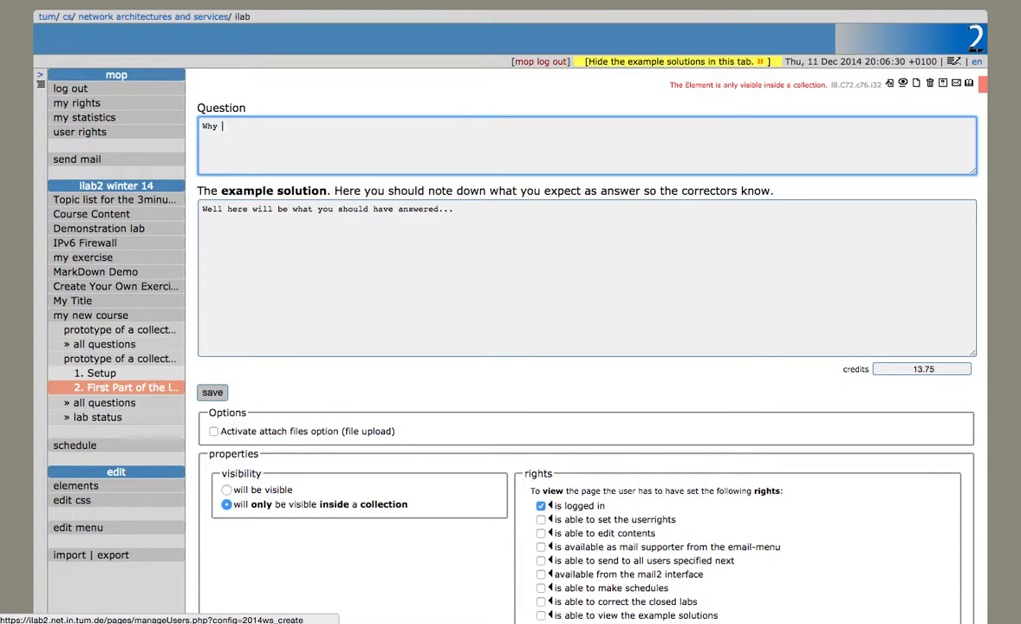
type("is it not possible to ping PC3?")
Step: Replace the example solution with the two lines "No cabling yet [0.5]" and "No default route..."
key("Tab")
key("ctrl+a")
key("BackSpace")
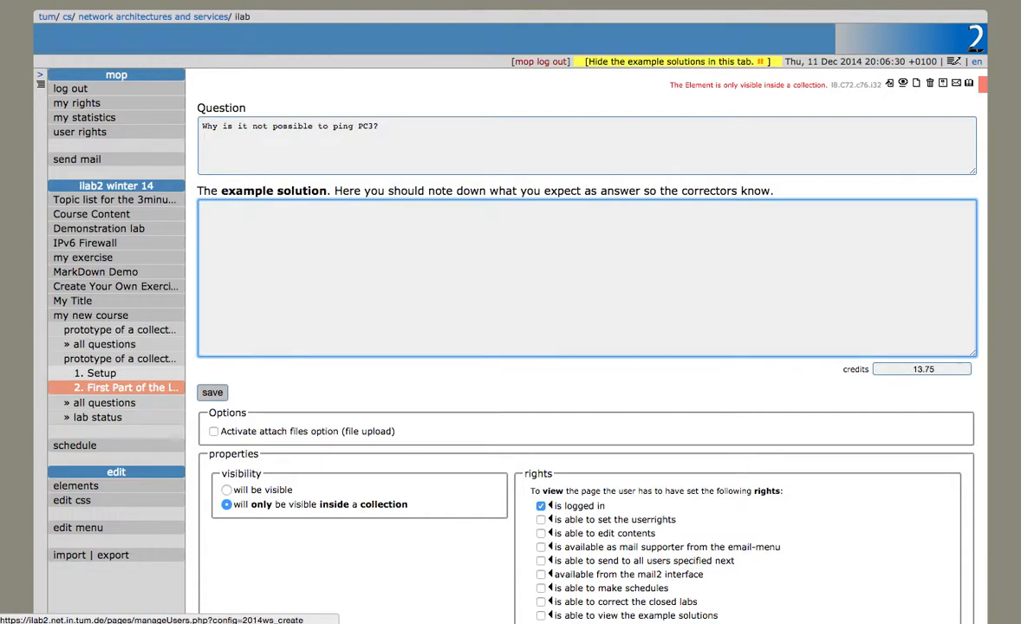
type("No cabling yet")
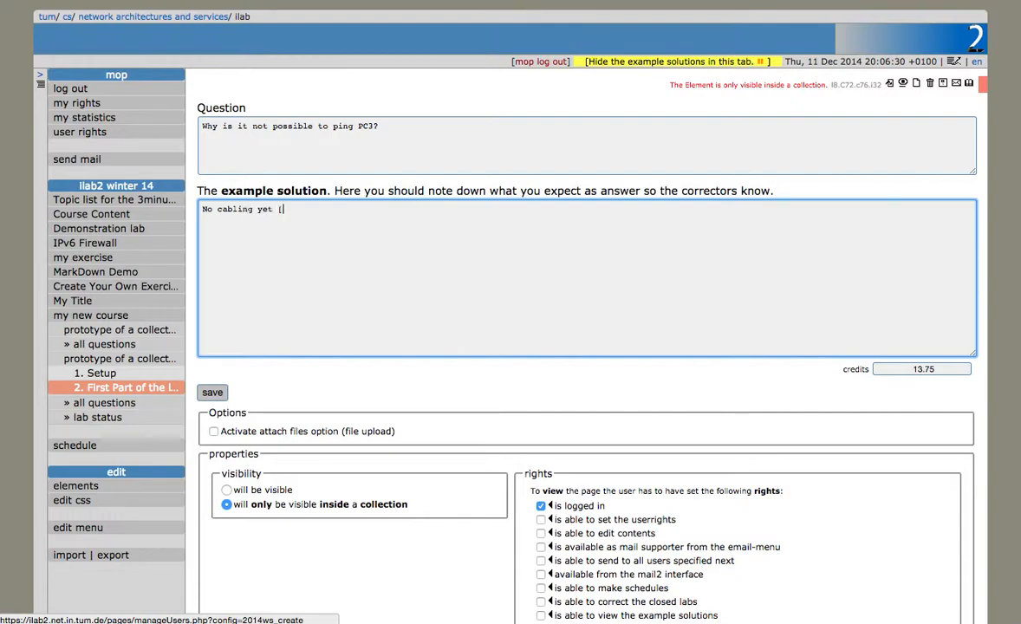
type(" [0.5]")
key("Return")
type("No default route...")
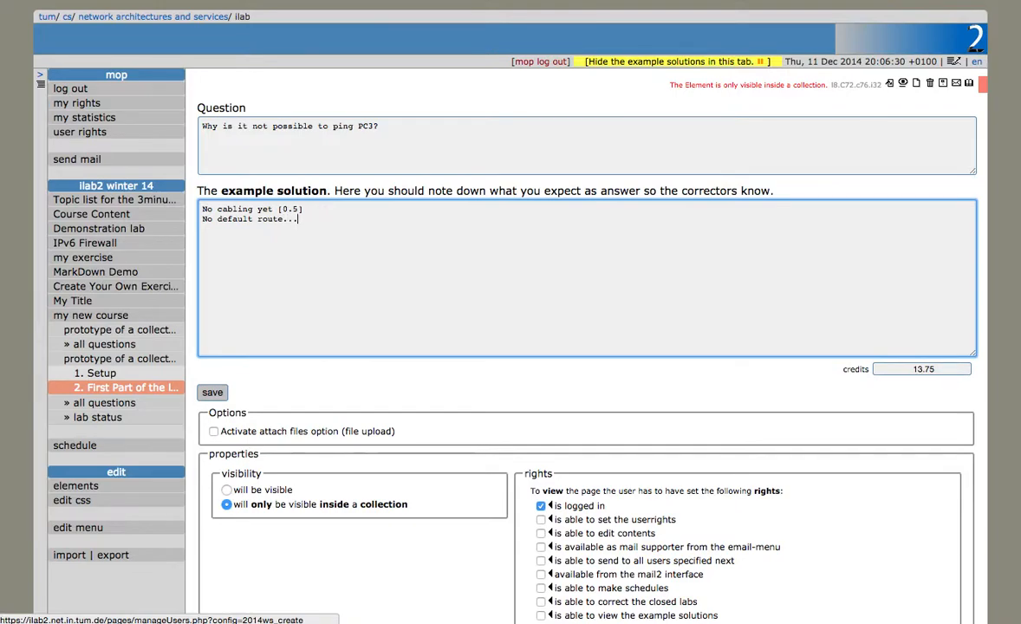
Step: Set the question's credits to 1, append "[0.5]" to the "No default route..." line, save the question and view it
left_click(950, 370)
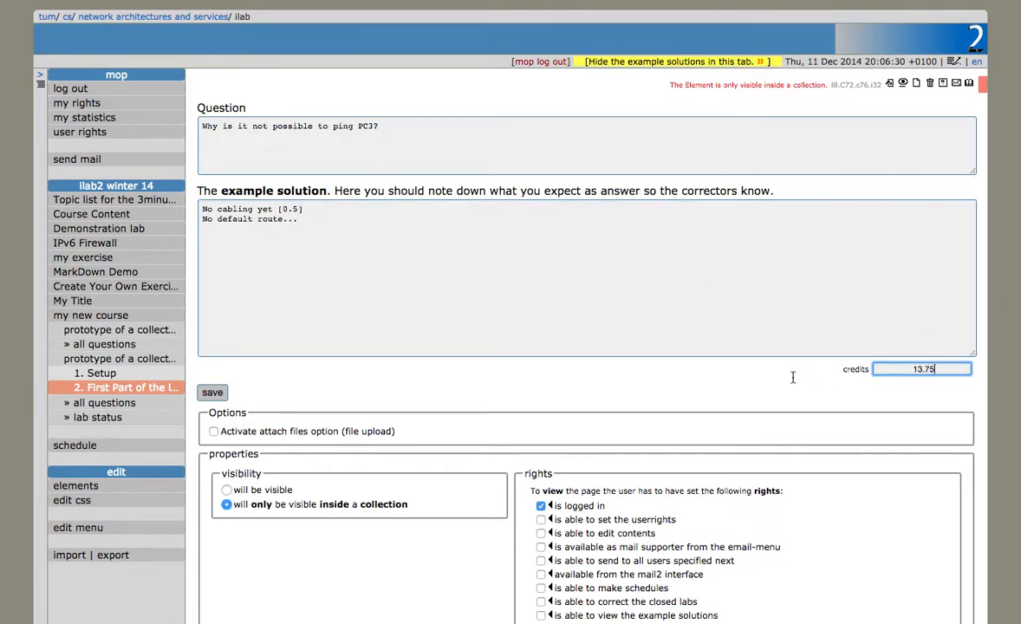
key("BackSpace")
key("BackSpace")
key("BackSpace")
key("BackSpace")
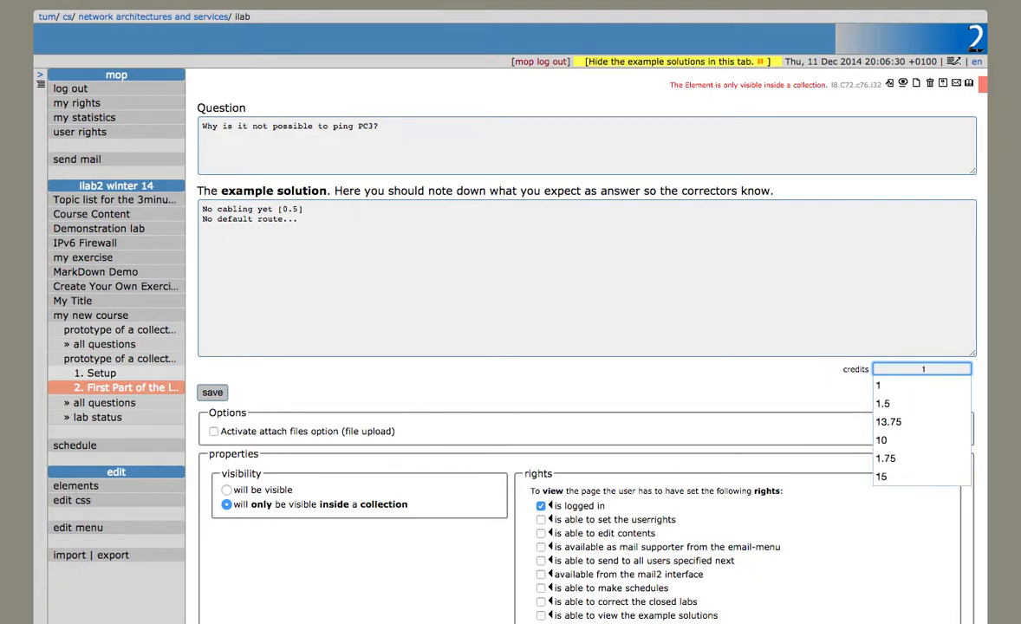
left_click(461, 222)
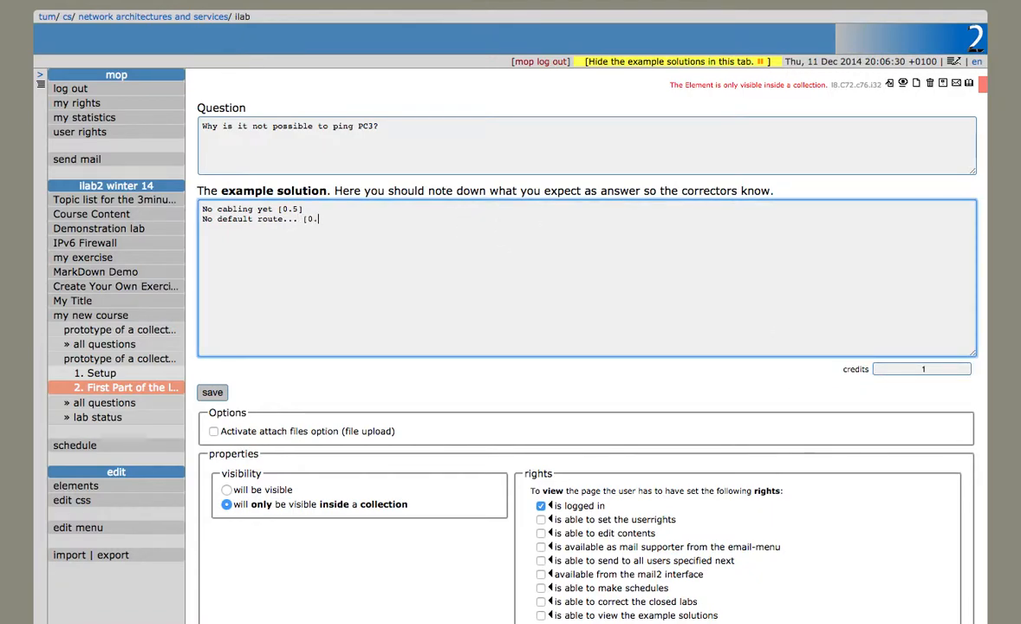
left_click(211, 391)
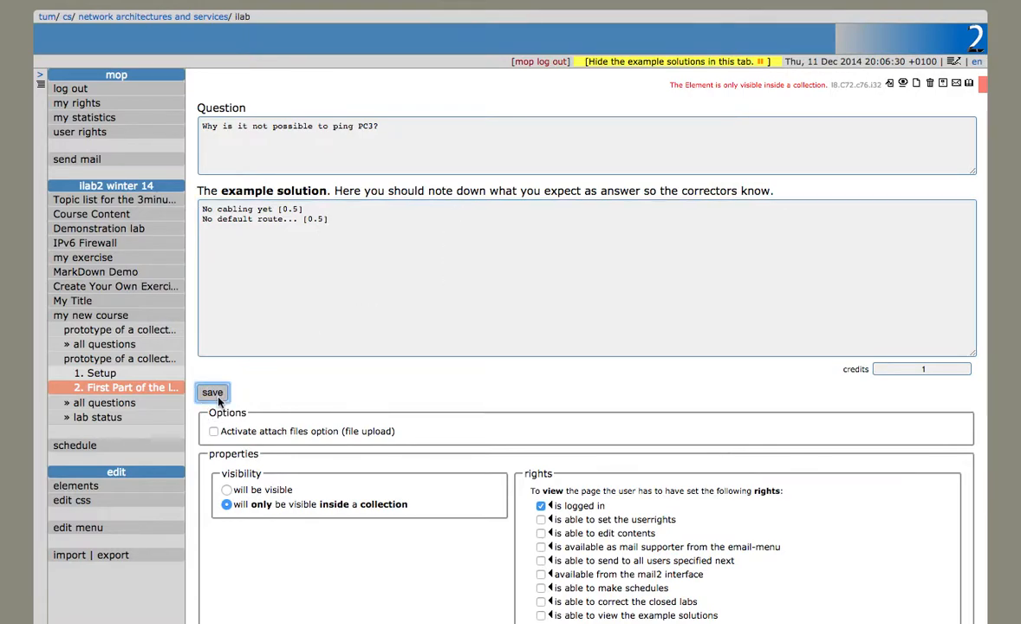
left_click(903, 82)
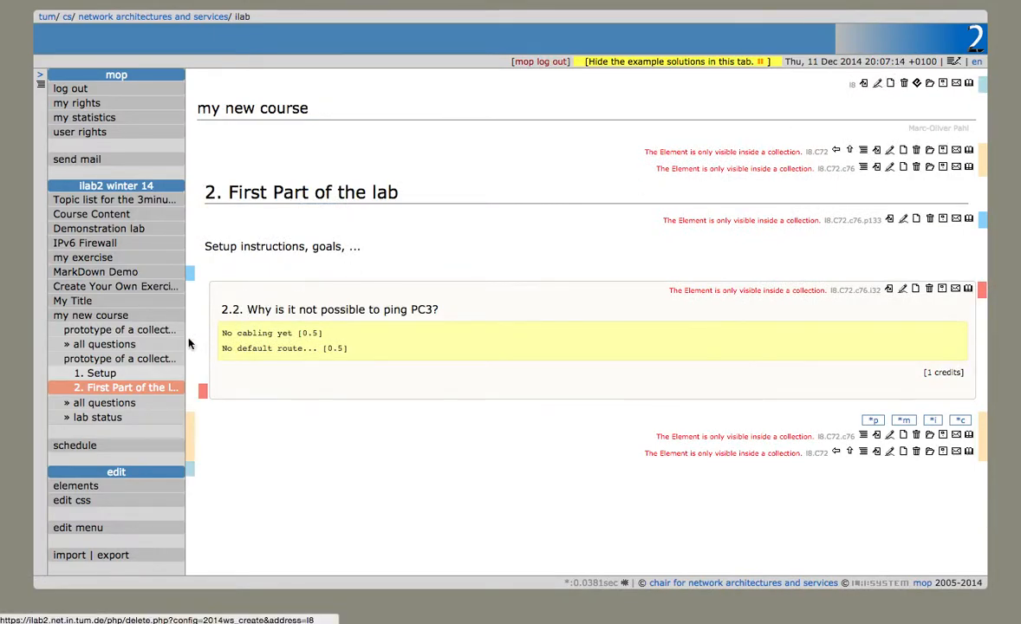
Step: Retitle the third element of my new course's PreLab collection as "More funny stuff" and save it
left_click(141, 319)
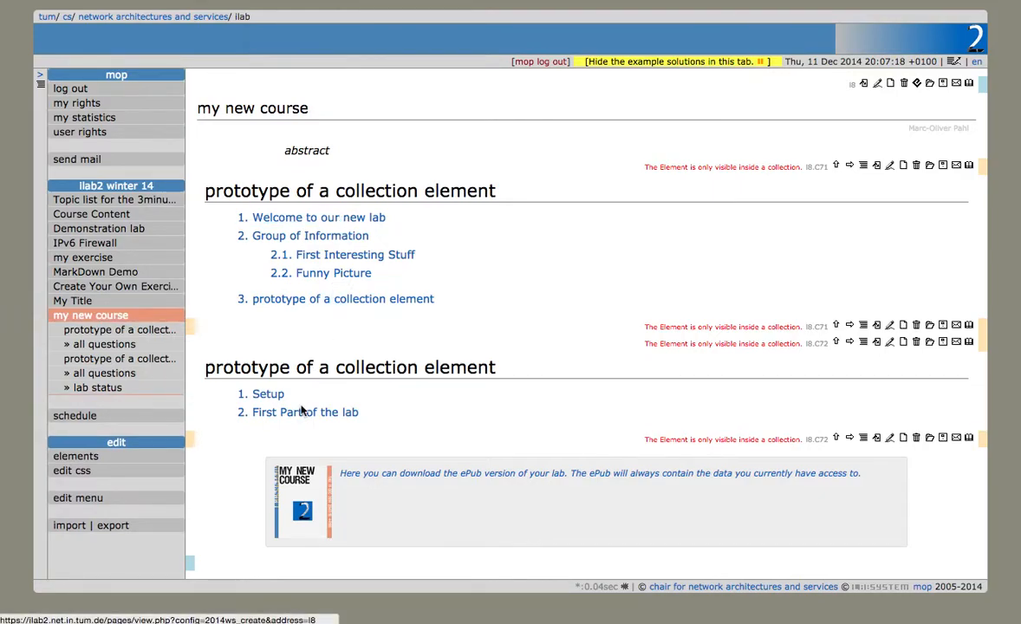
left_click(330, 299)
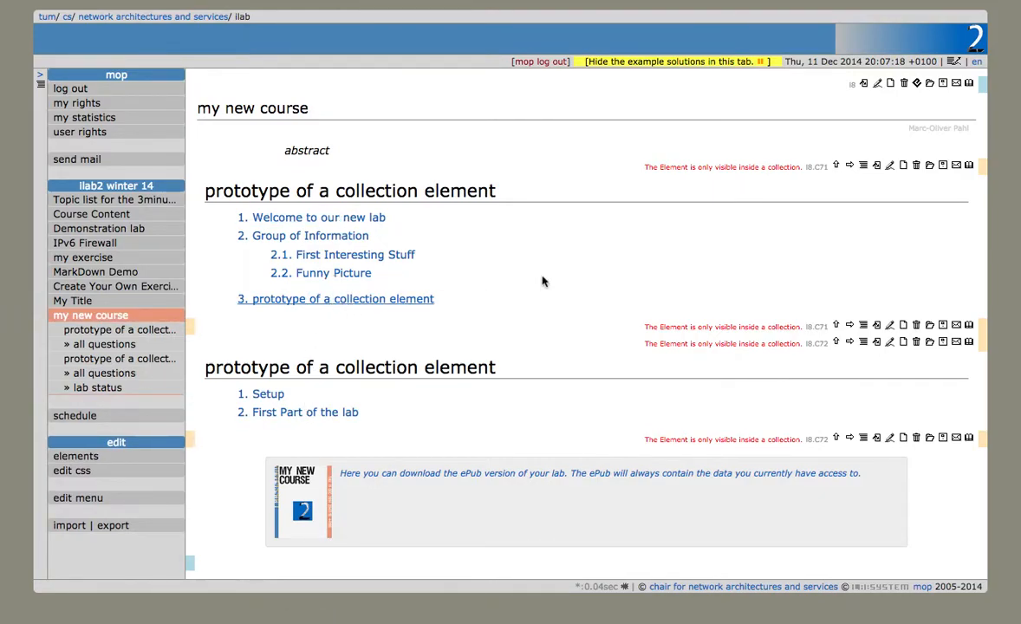
left_click(889, 166)
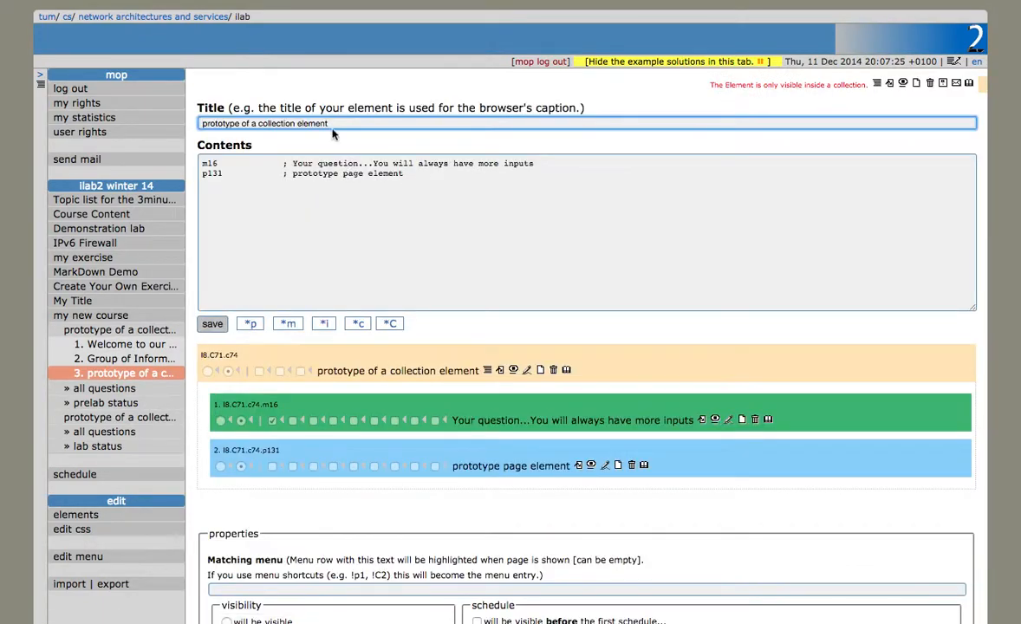
left_click_drag(335, 123, 164, 121)
type("More funny stuff")
key("Return")
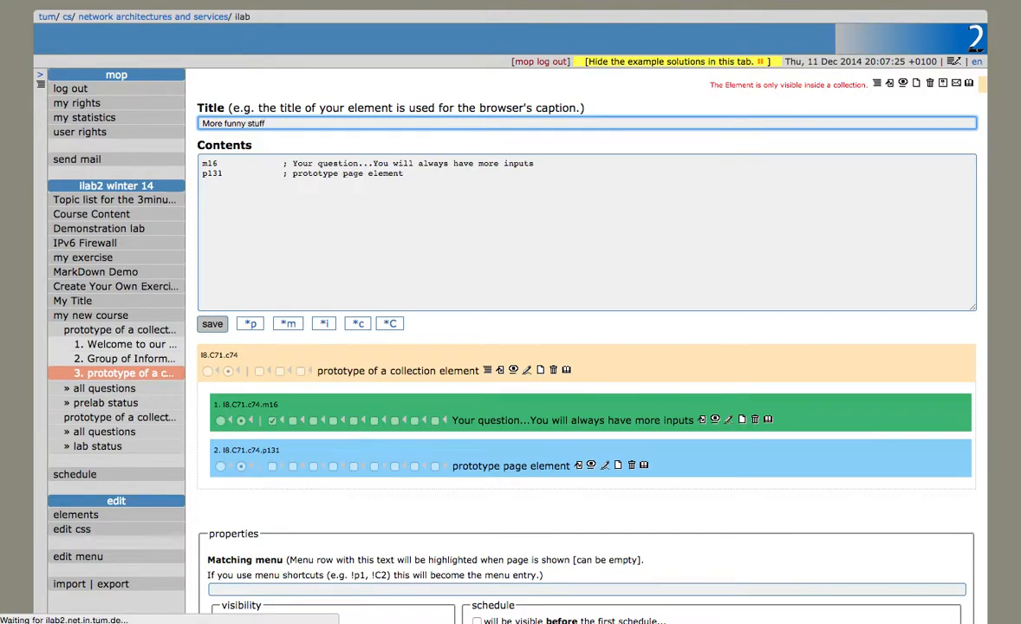
Step: Retitle the PreLab collection of my new course as "PreLab myLab" and save it
left_click(108, 316)
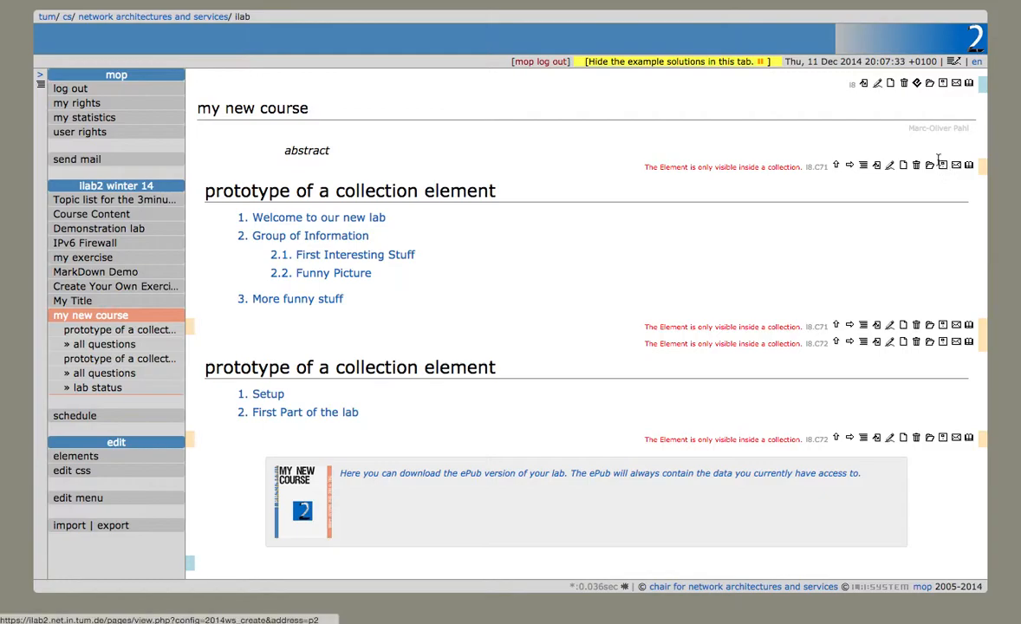
left_click(890, 166)
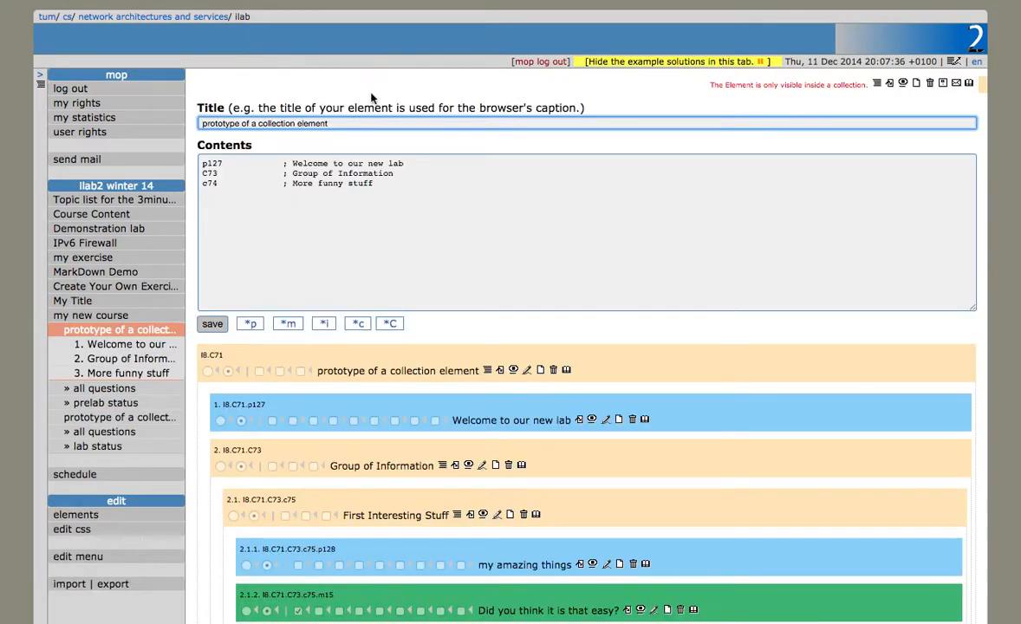
left_click(199, 121)
key("ctrl+a")
type("PreL")
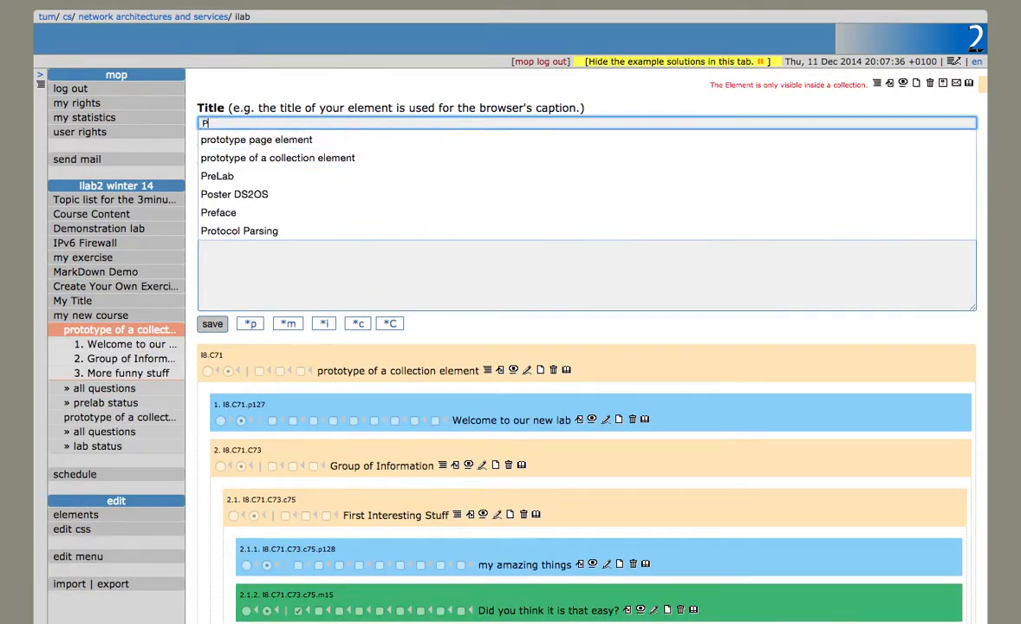
type("myLab")
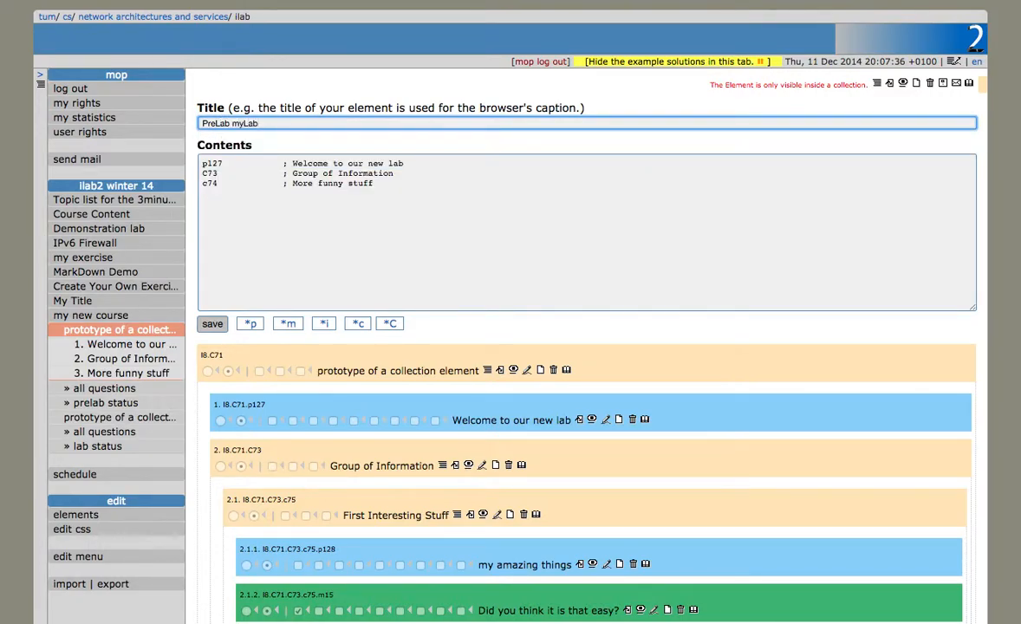
key("Return")
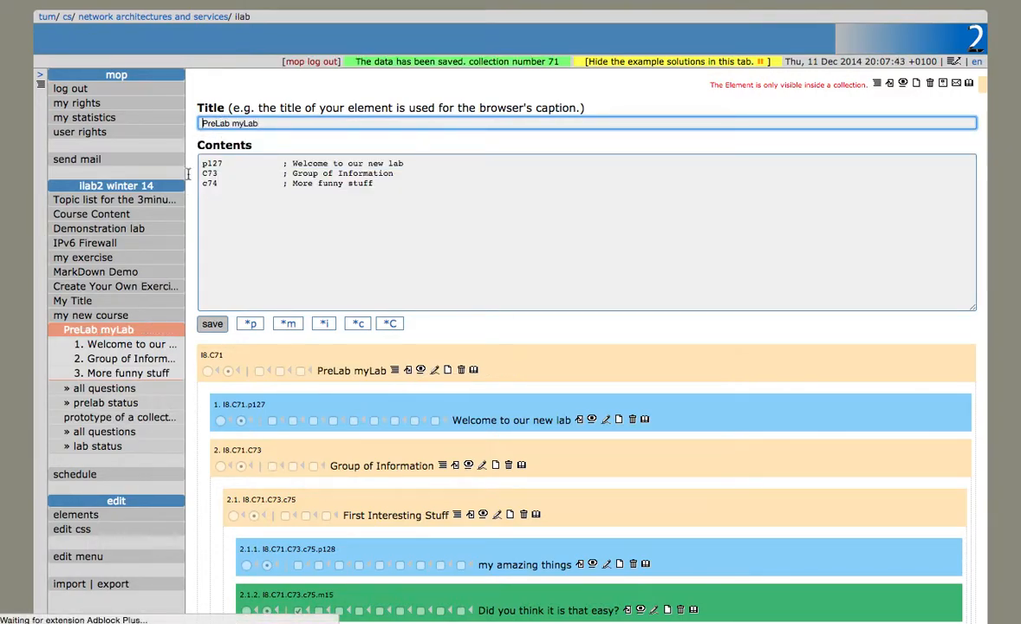
Step: Retitle the Lab collection of my new course as "Lab myLab" and save it
left_click(110, 419)
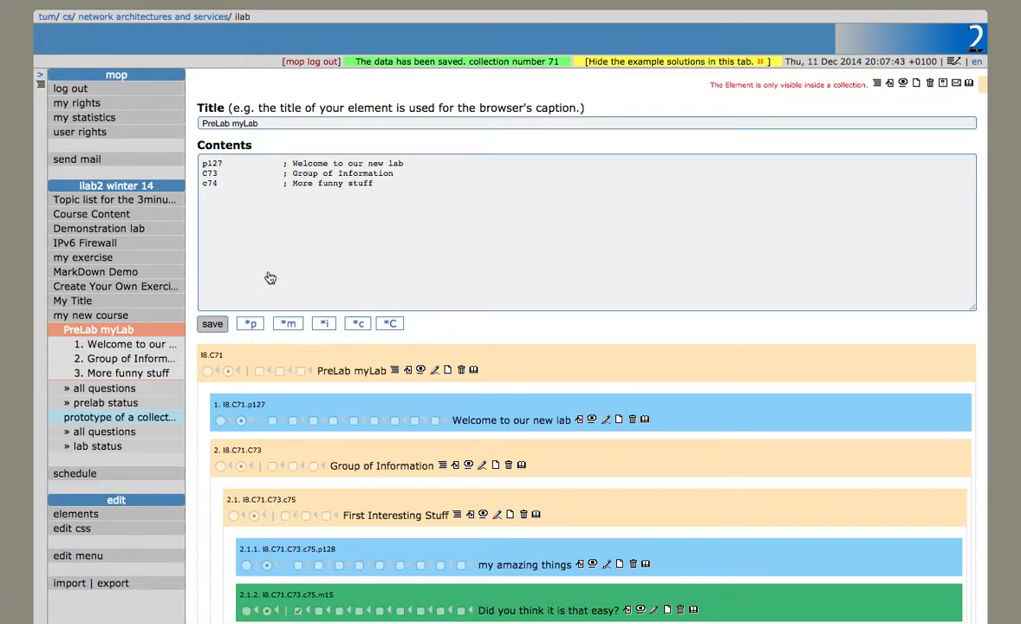
left_click(889, 150)
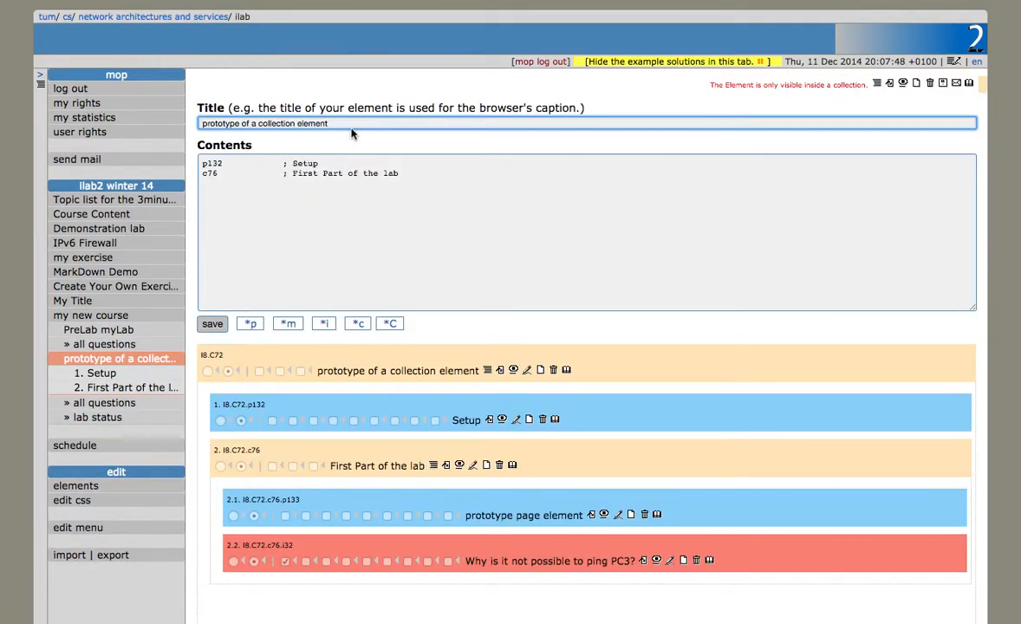
left_click(352, 128)
key("super+a")
type("Lab myLa")
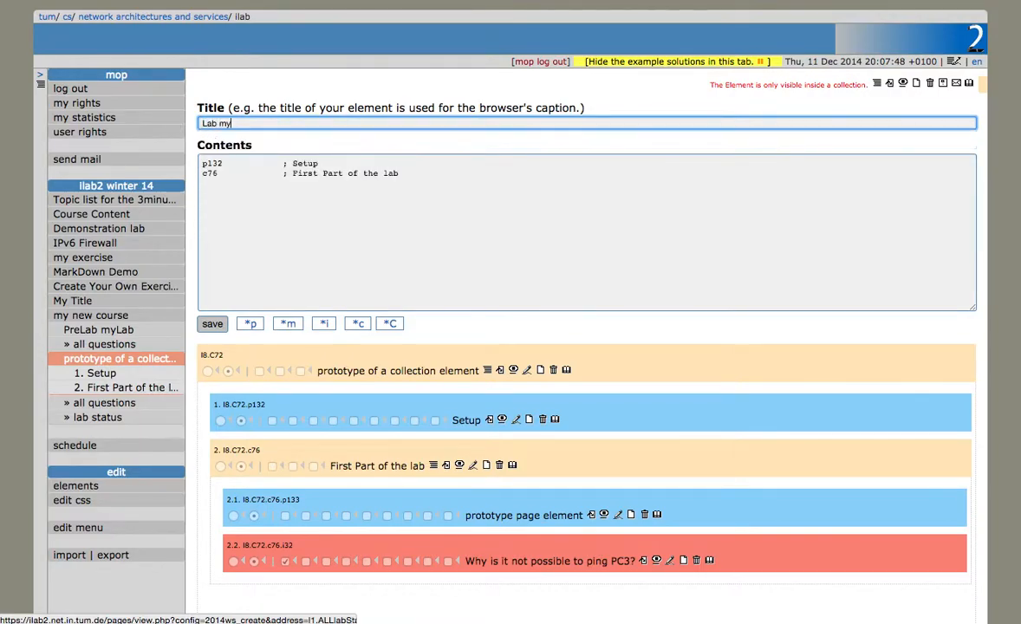
key("Return")
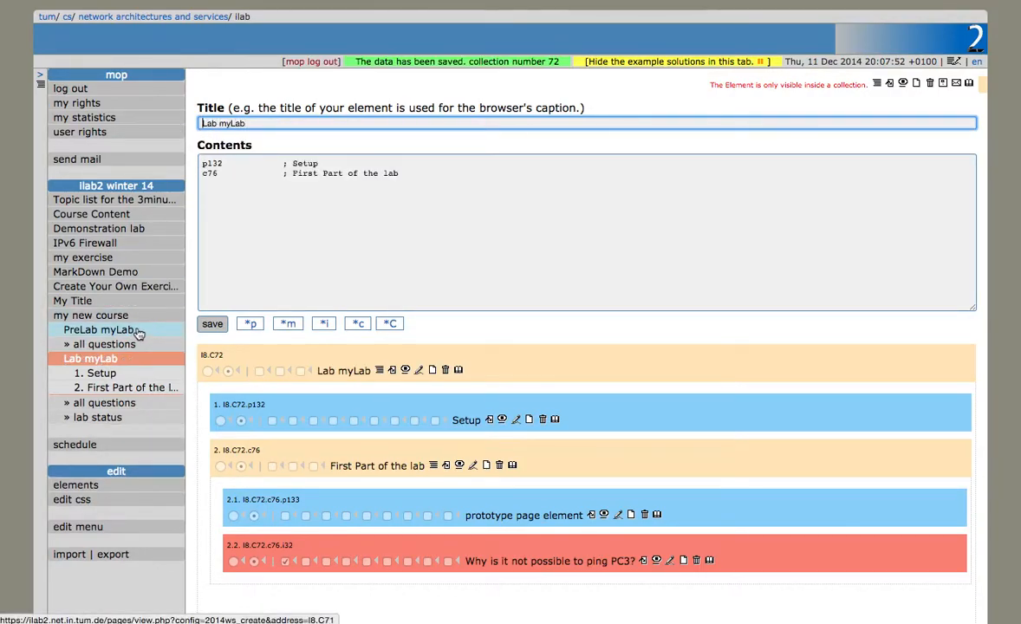
Step: Look at the IPv6 Firewall lab's overview for comparison, and review my new course with all its elements displayed on one page
left_click(147, 244)
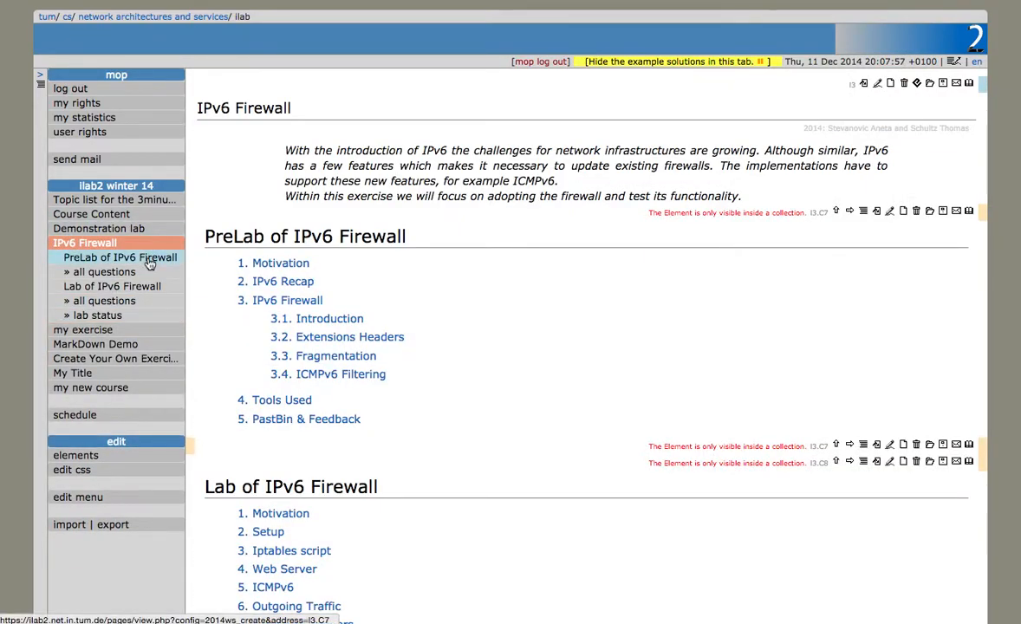
left_click(127, 390)
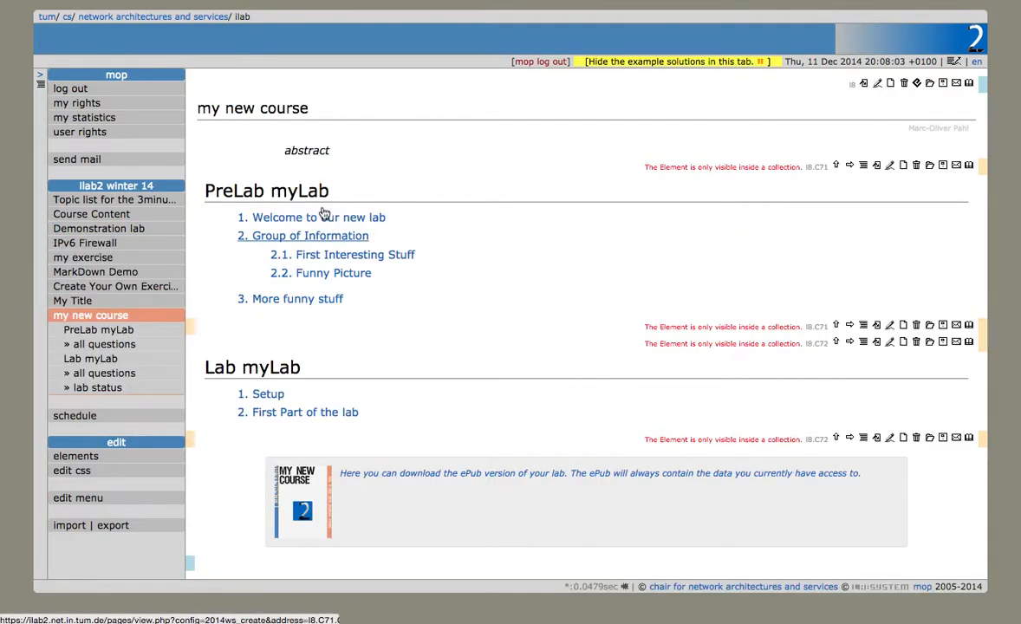
left_click(929, 84)
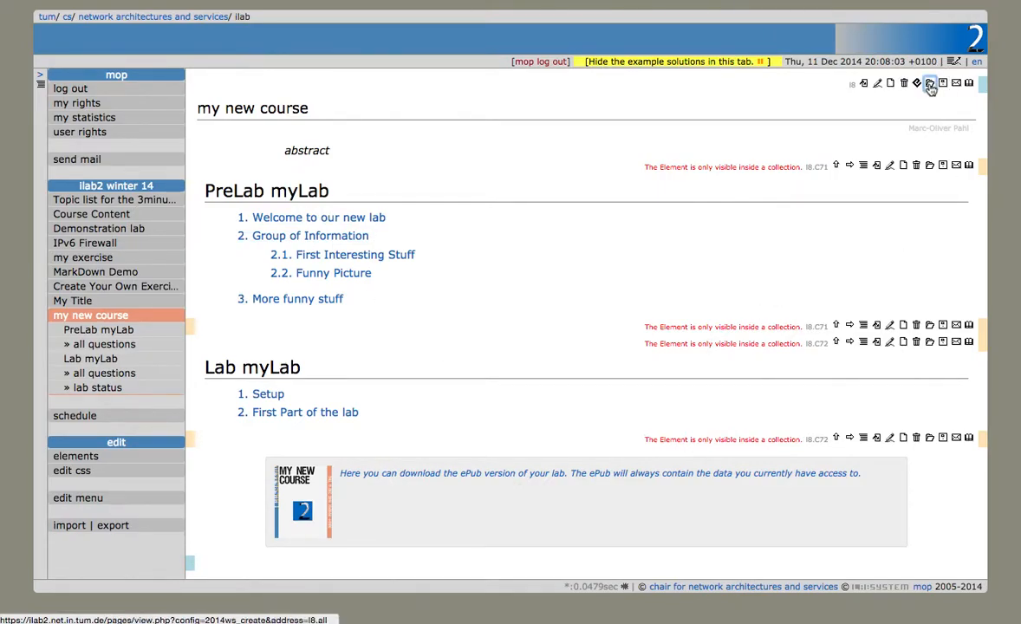
scroll(546, 347, "down", 15)
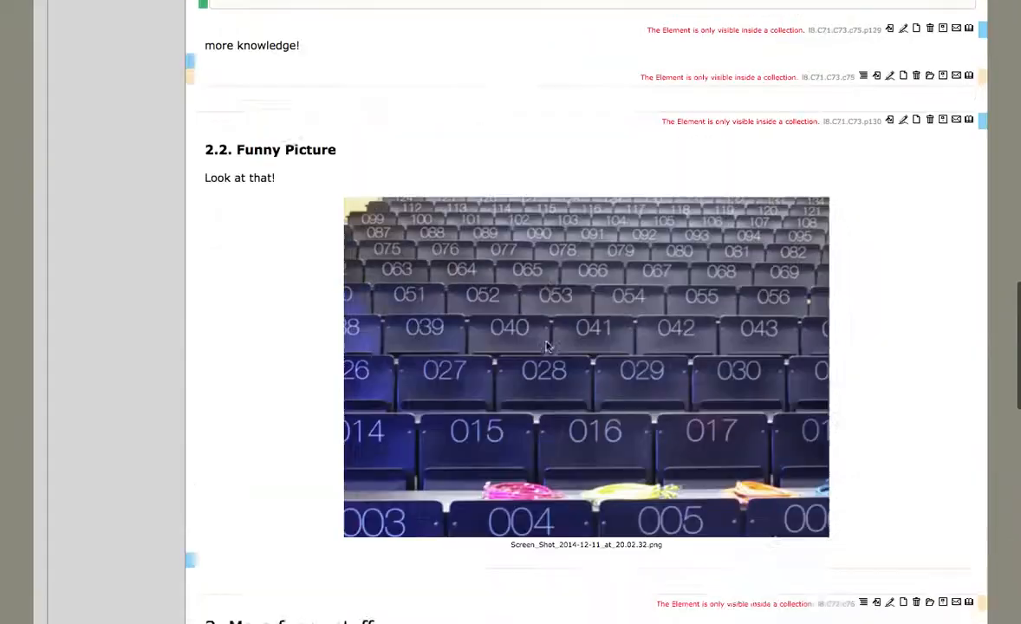
scroll(546, 347, "up", 15)
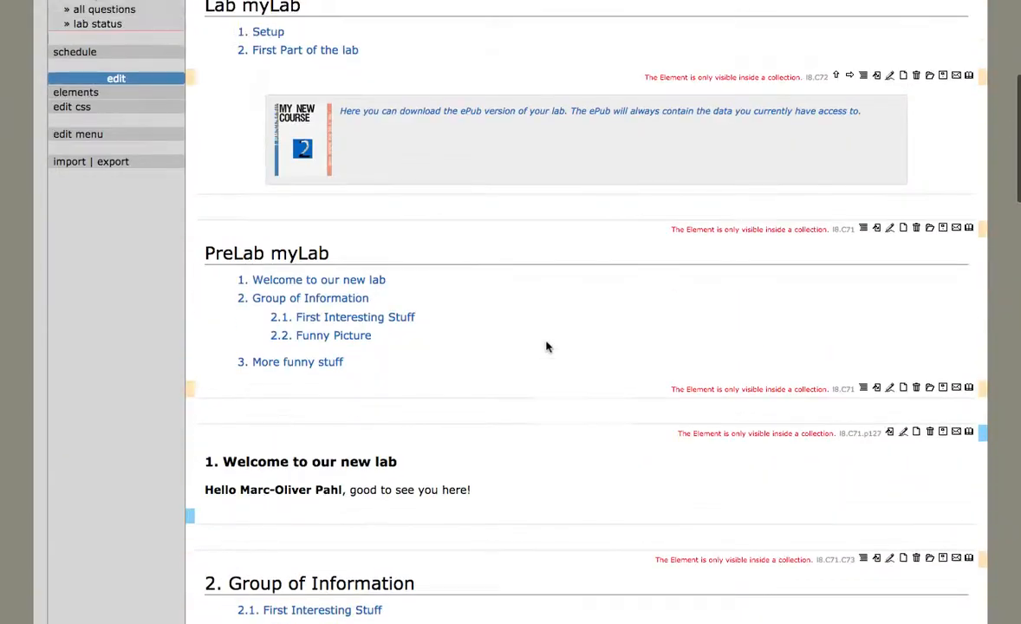
scroll(546, 347, "down", 1)
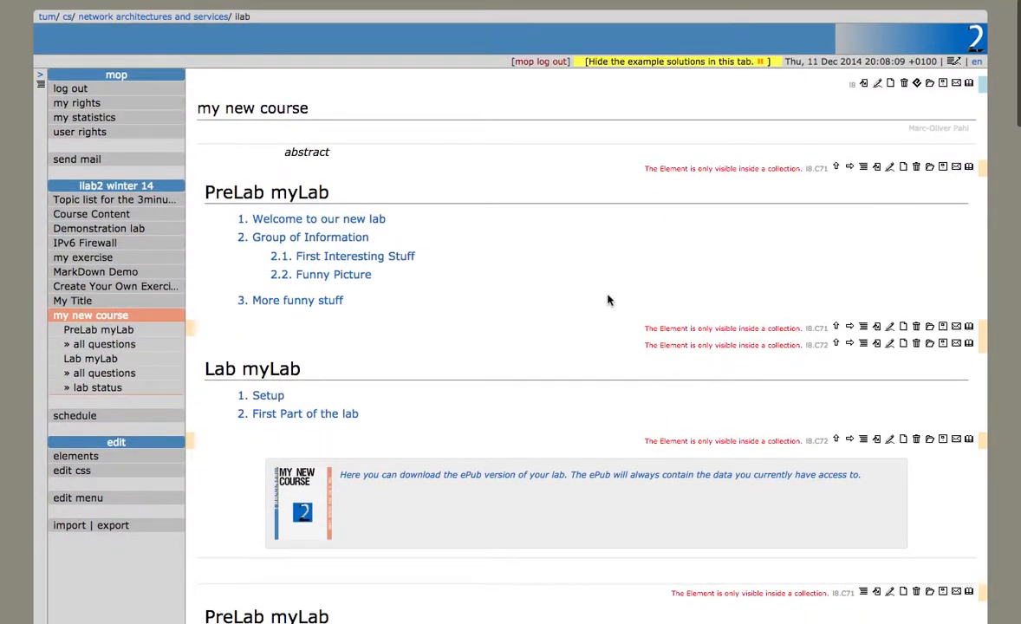